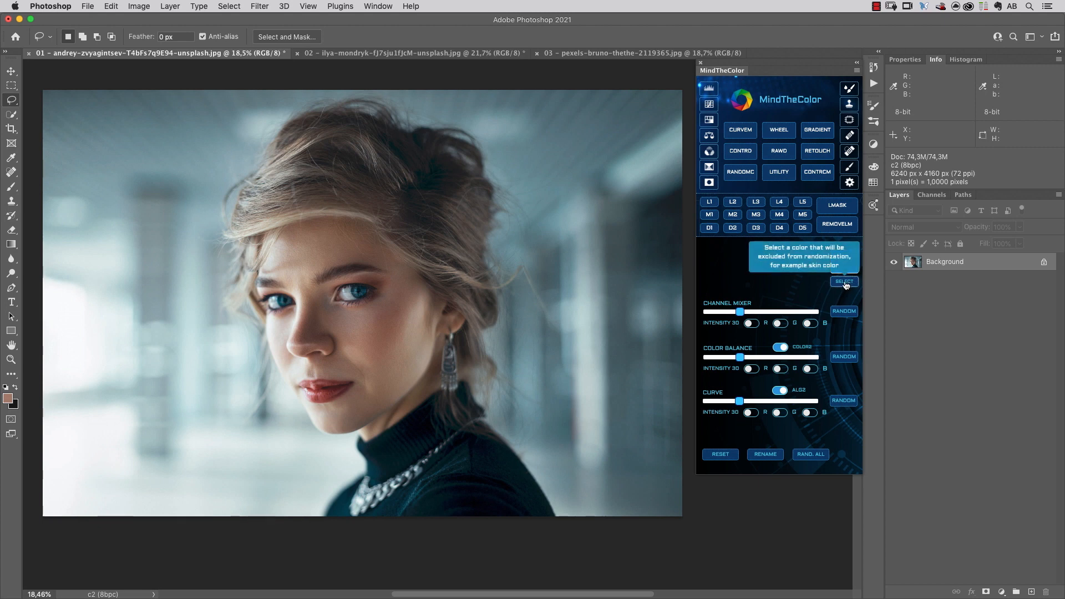
Set the color excluded from randomization by sampling the skin tone on the cheek below the eye.
left_click(845, 282)
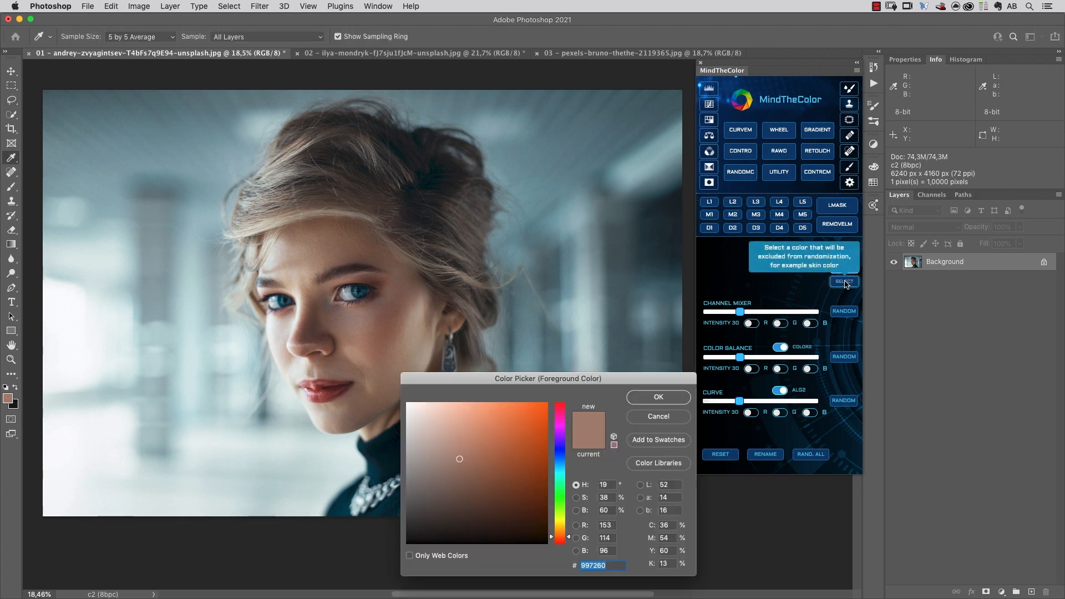
left_click(358, 323)
left_click_drag(358, 322, 353, 338)
left_click(658, 397)
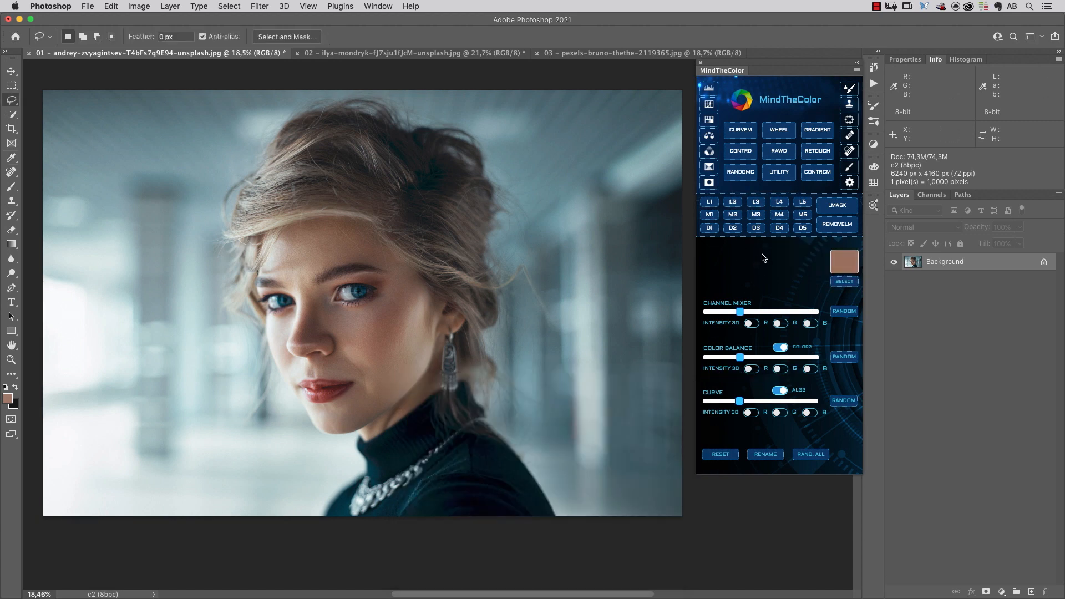
Enable the R, G and B channels for the Channel Mixer and generate a random grade, comparing it with the original.
left_click(754, 324)
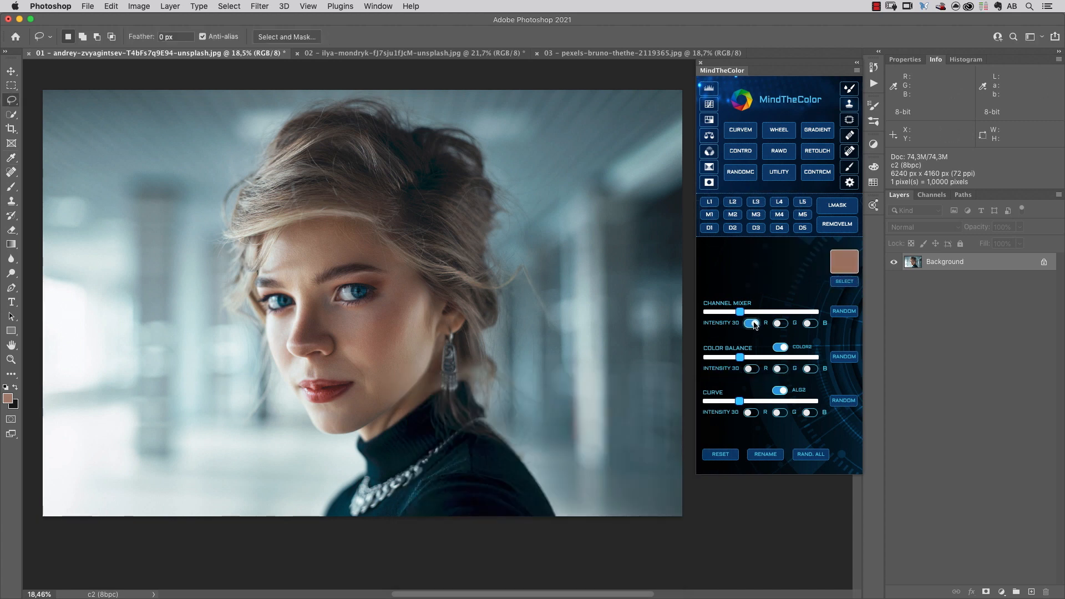
left_click(782, 326)
left_click(814, 325)
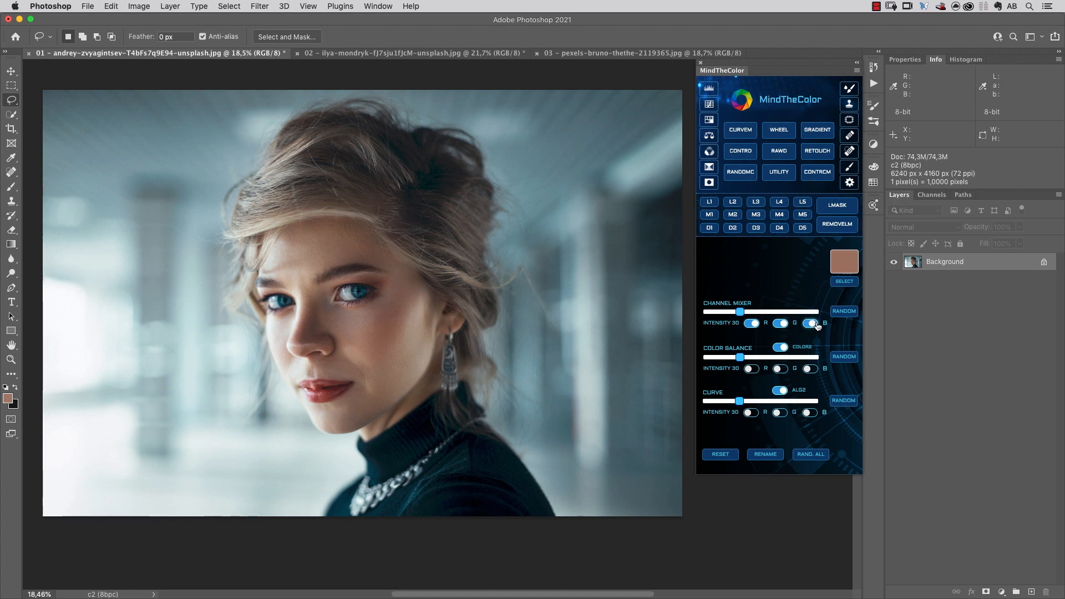
left_click(846, 312)
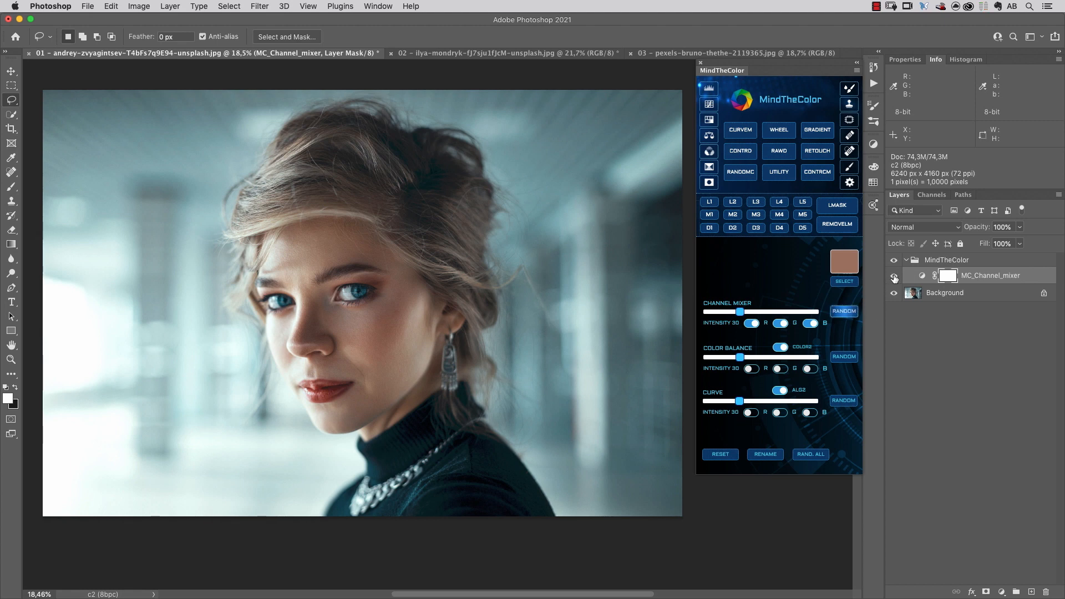
left_click(894, 276)
left_click(894, 277)
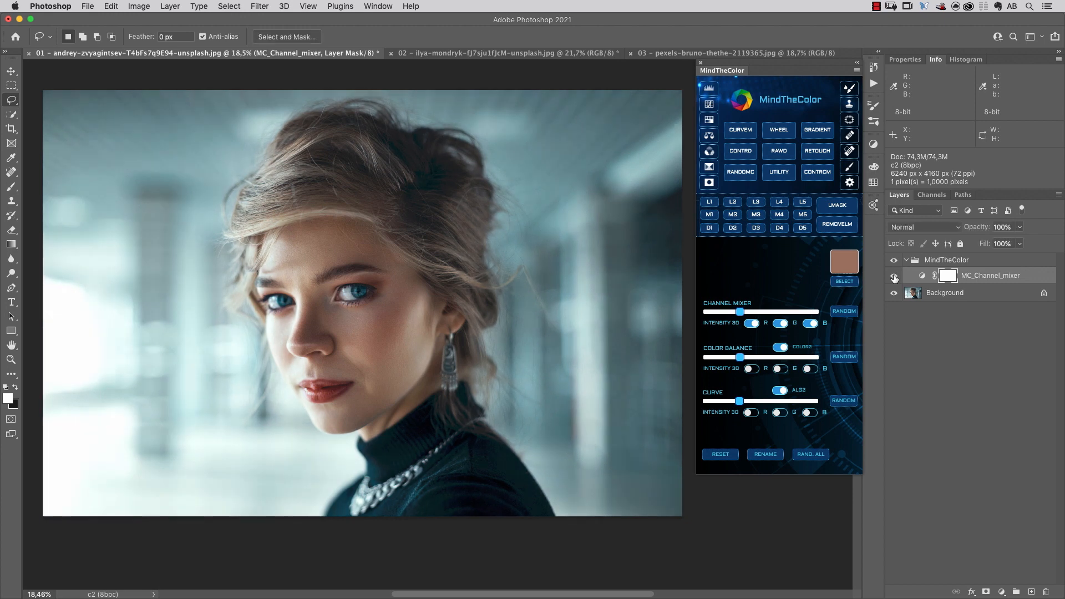
Keep randomizing the Channel Mixer grade for a teal look, toggling the adjustment layer to compare it with the original.
left_click(844, 312)
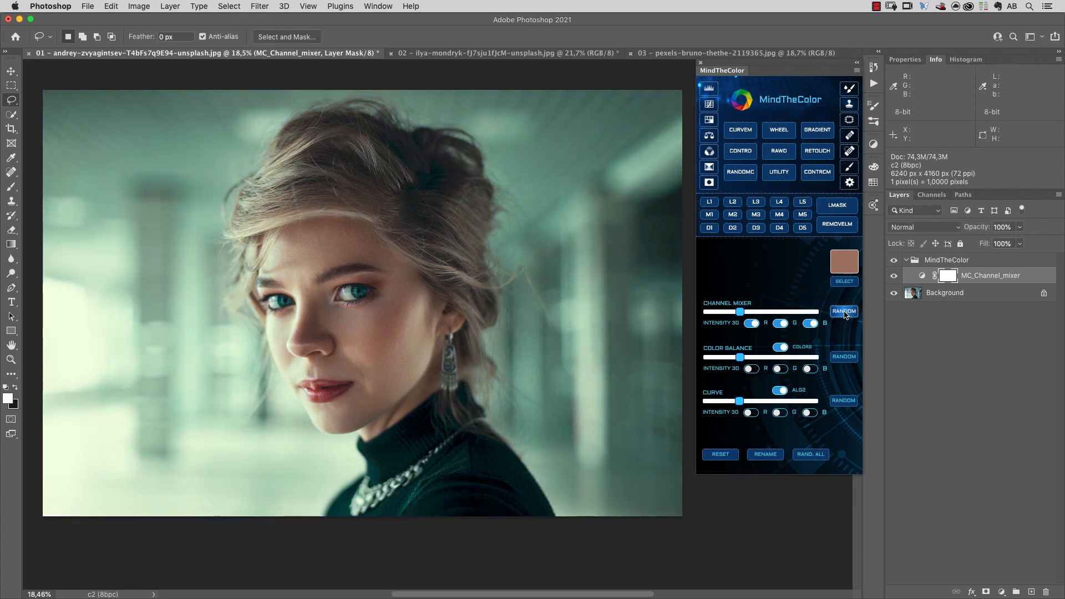
left_click(845, 313)
left_click(844, 312)
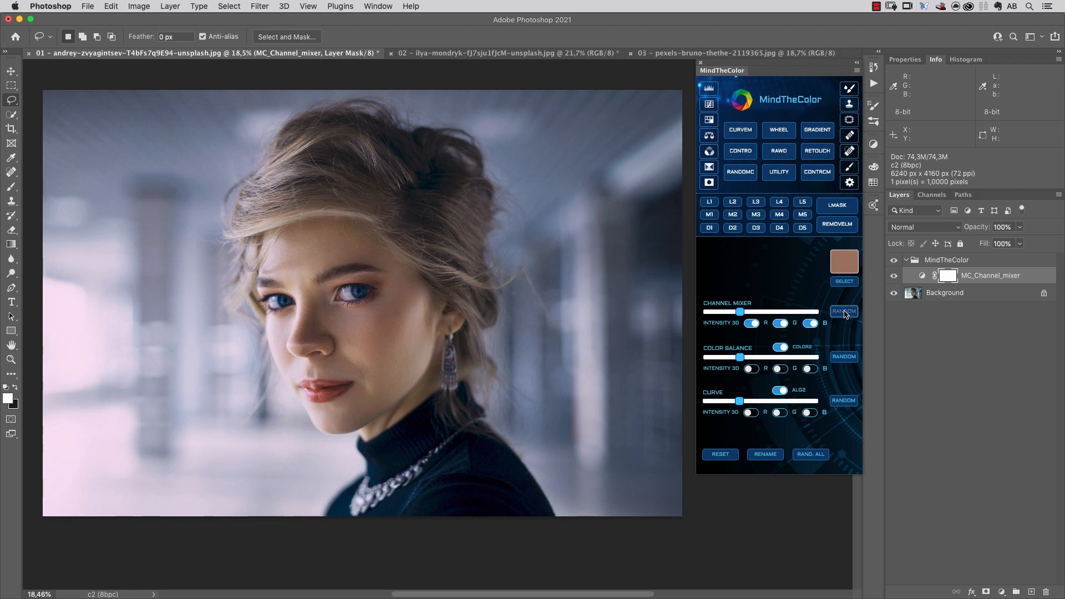
left_click(845, 312)
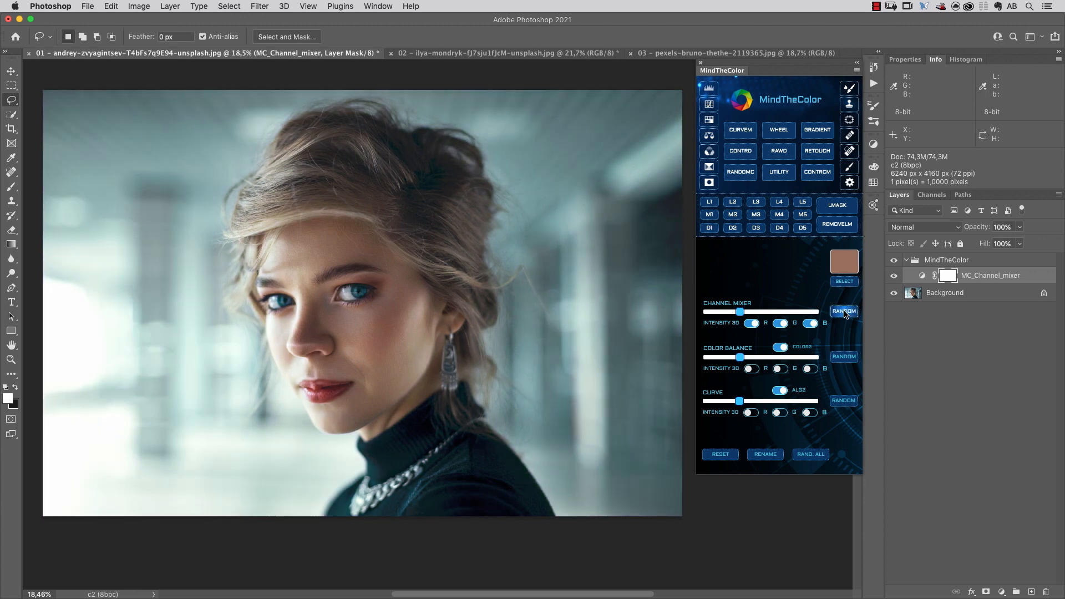
left_click(893, 280)
left_click(894, 277)
left_click(843, 312)
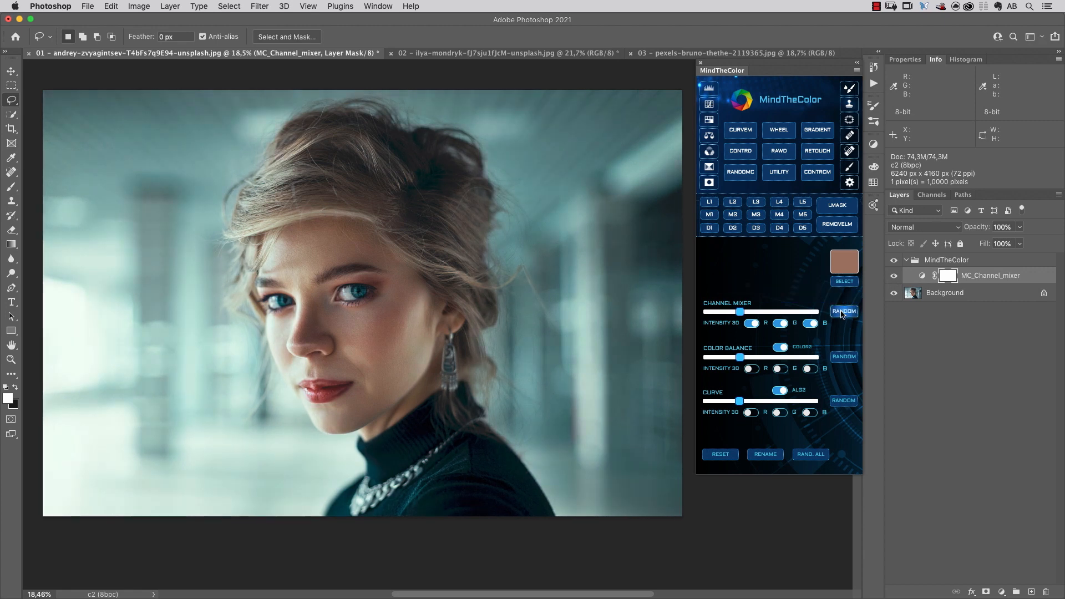
left_click(894, 277)
left_click(895, 279)
Save the current grade as a history snapshot named "Grade 01 CMX".
left_click(875, 67)
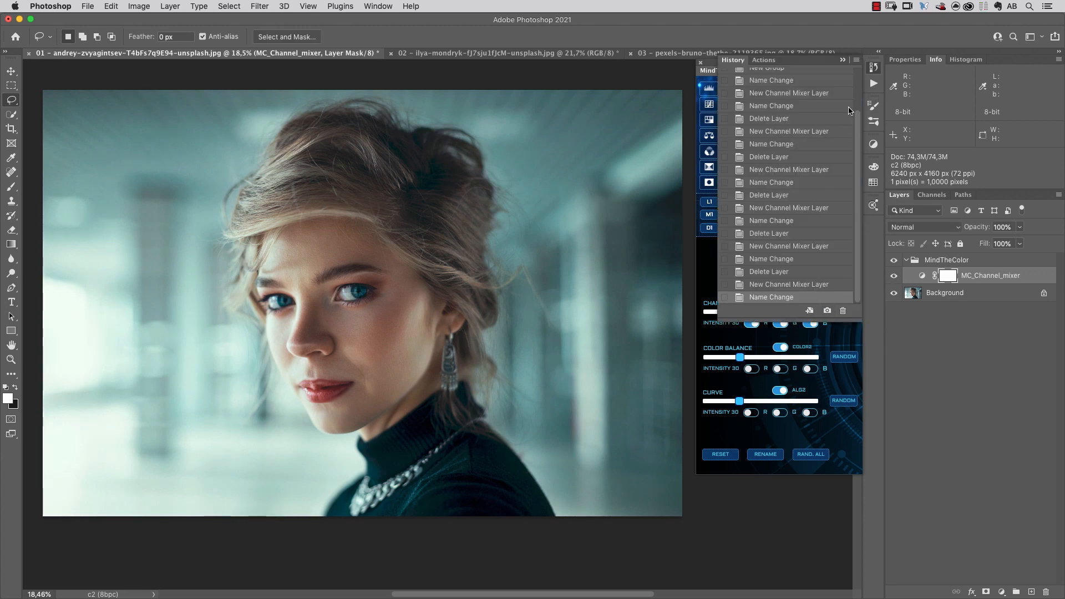
left_click(827, 311)
double_click(766, 90)
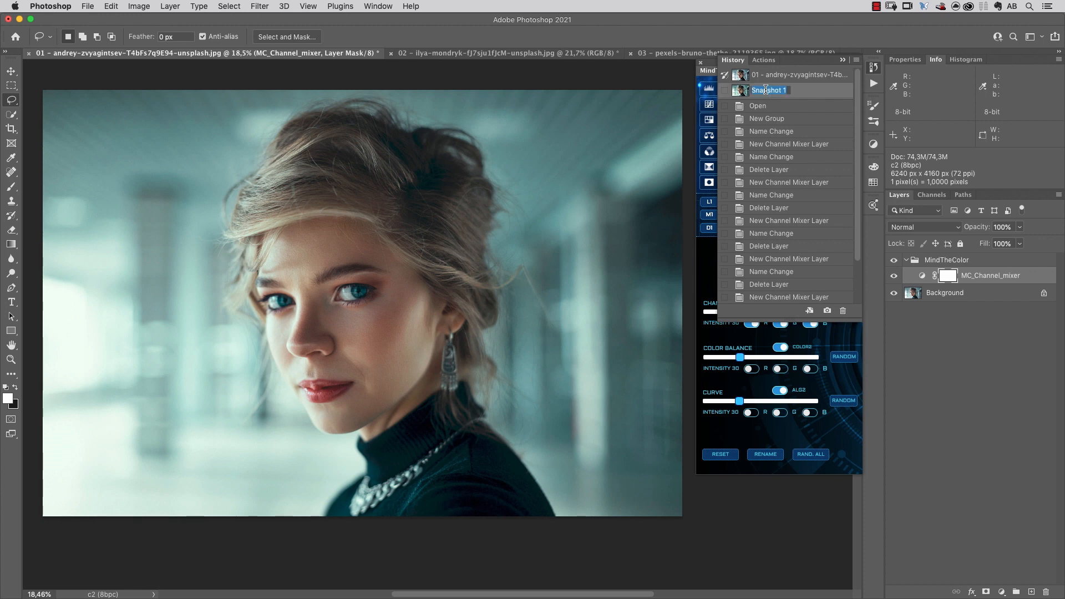
type("Grade 01 CMX")
key("Return")
left_click(843, 59)
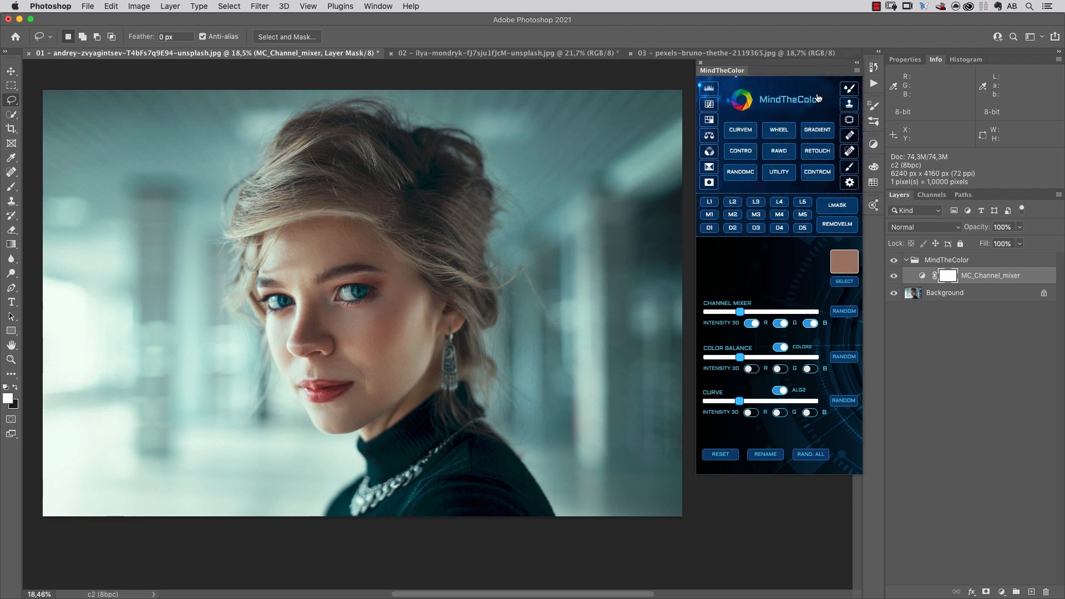
Try several more random Channel Mixer grades on the portrait.
left_click(846, 312)
left_click(845, 313)
left_click(844, 312)
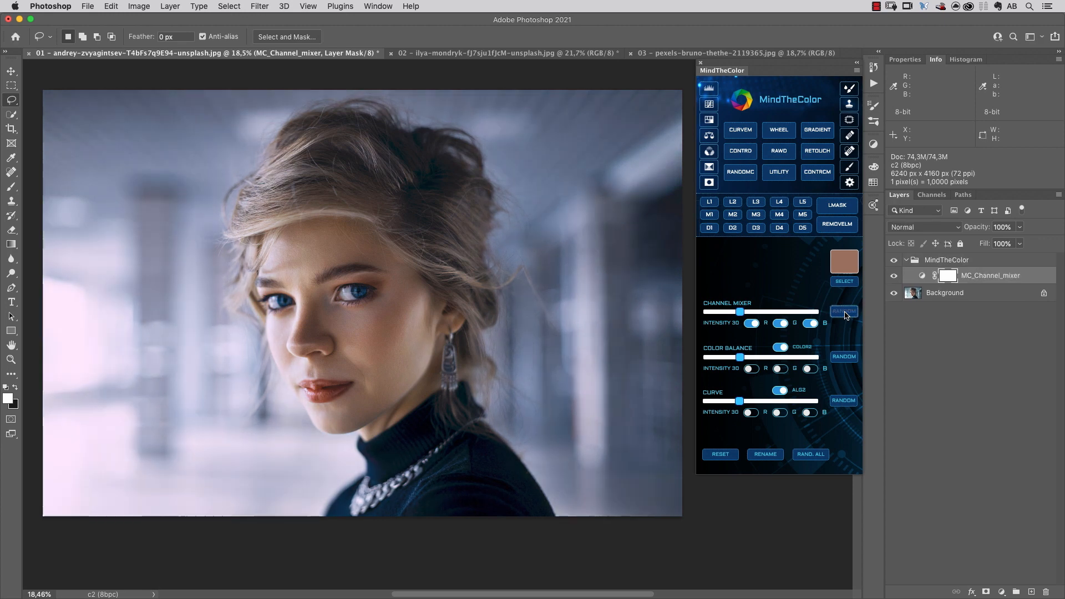
With the MindTheColor group temporarily hidden, resample the excluded color from the lighter skin above the eye as ba9e87.
left_click(921, 292)
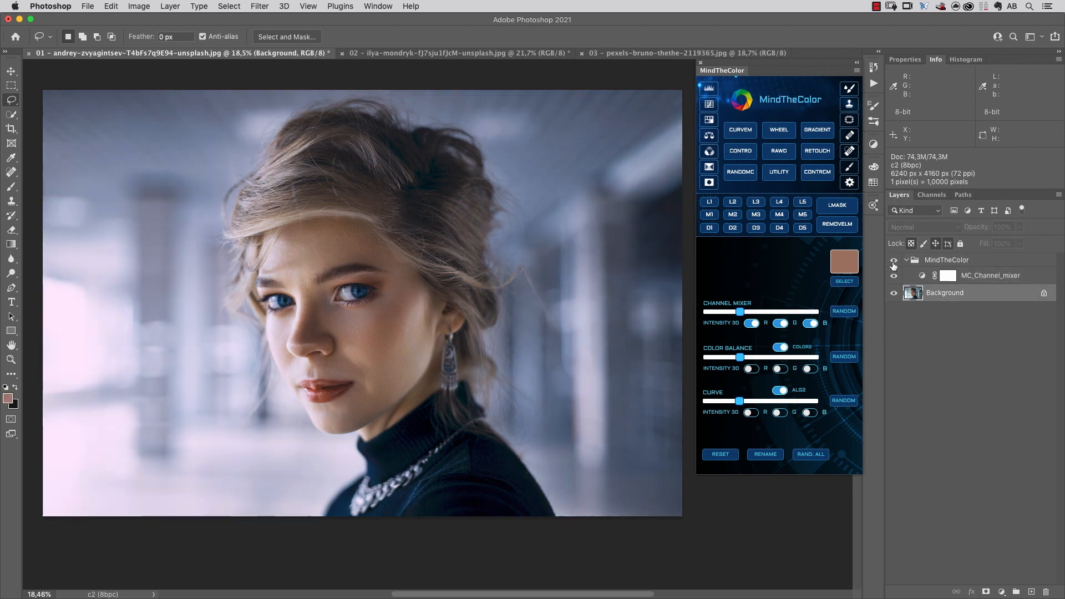
left_click(894, 260)
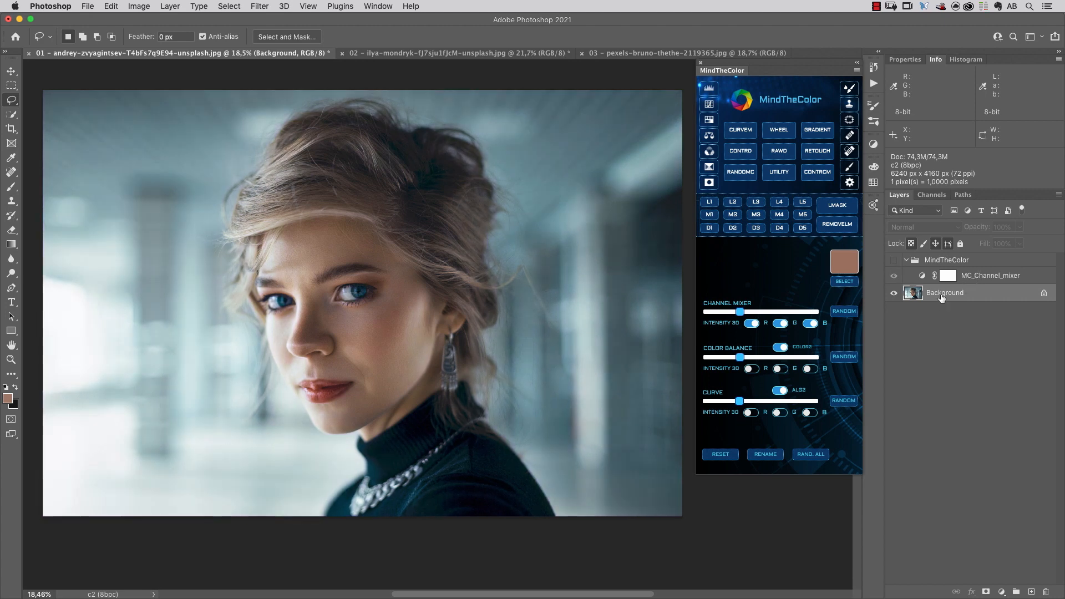
left_click(845, 282)
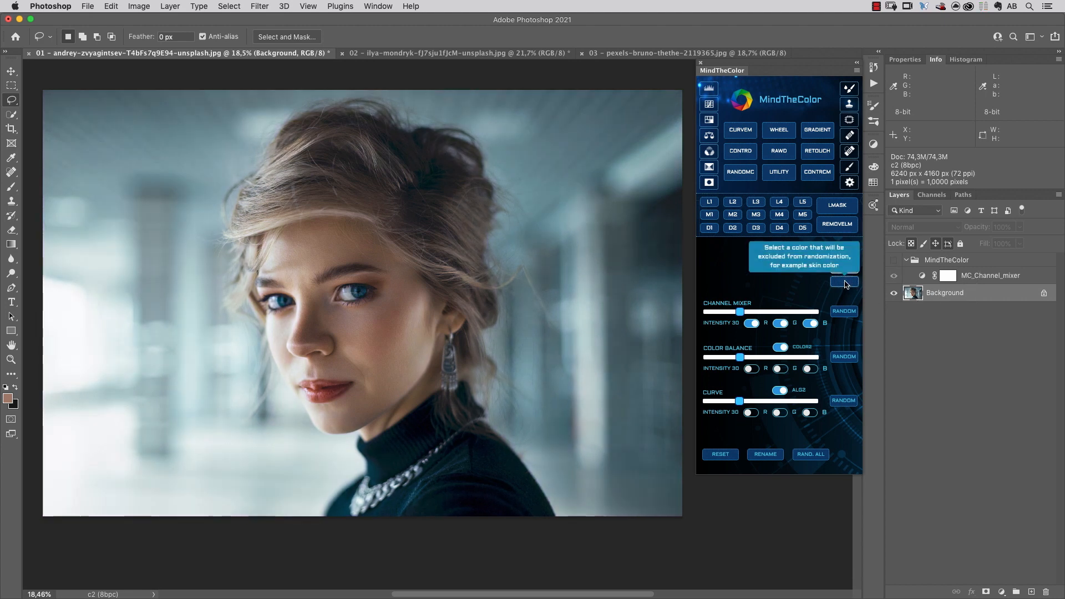
left_click(297, 274)
left_click_drag(298, 274, 300, 280)
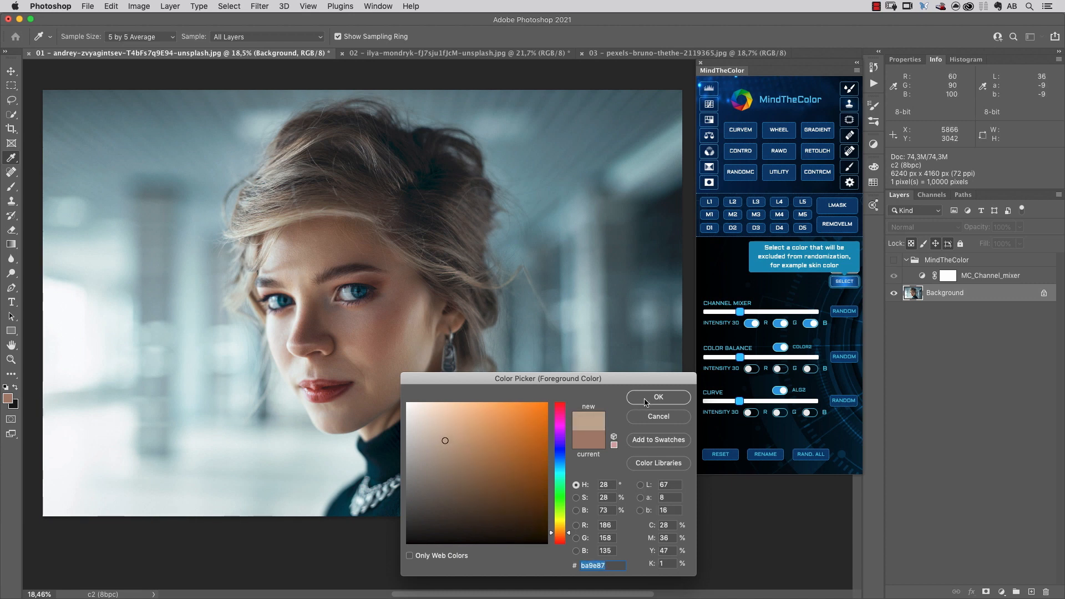
left_click(659, 397)
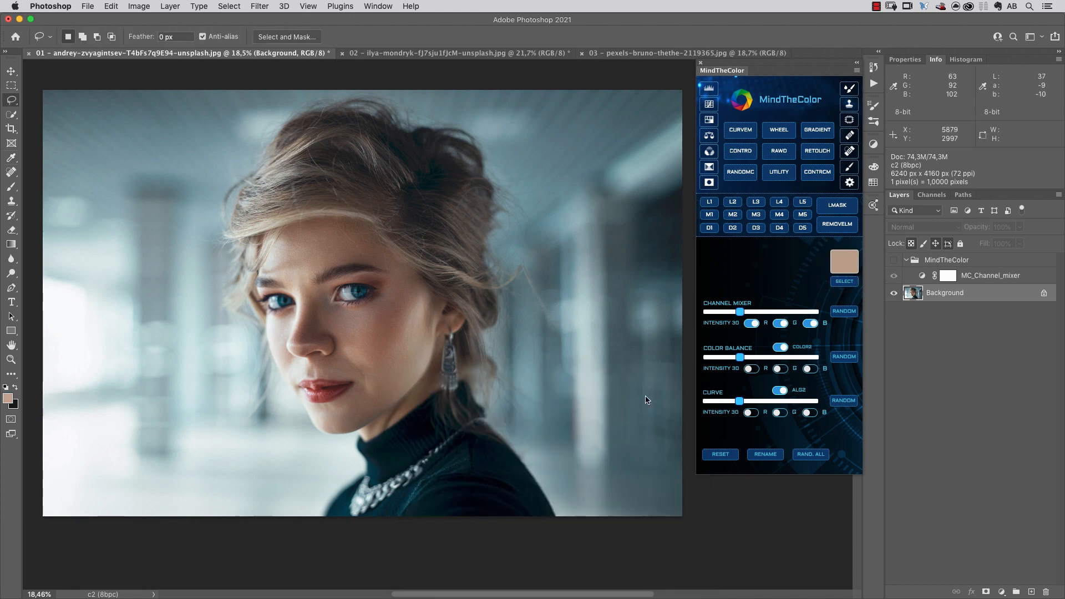
left_click(894, 261)
Generate a new random Channel Mixer grade and save it as a history snapshot named "Grade 02 CMX".
left_click(844, 312)
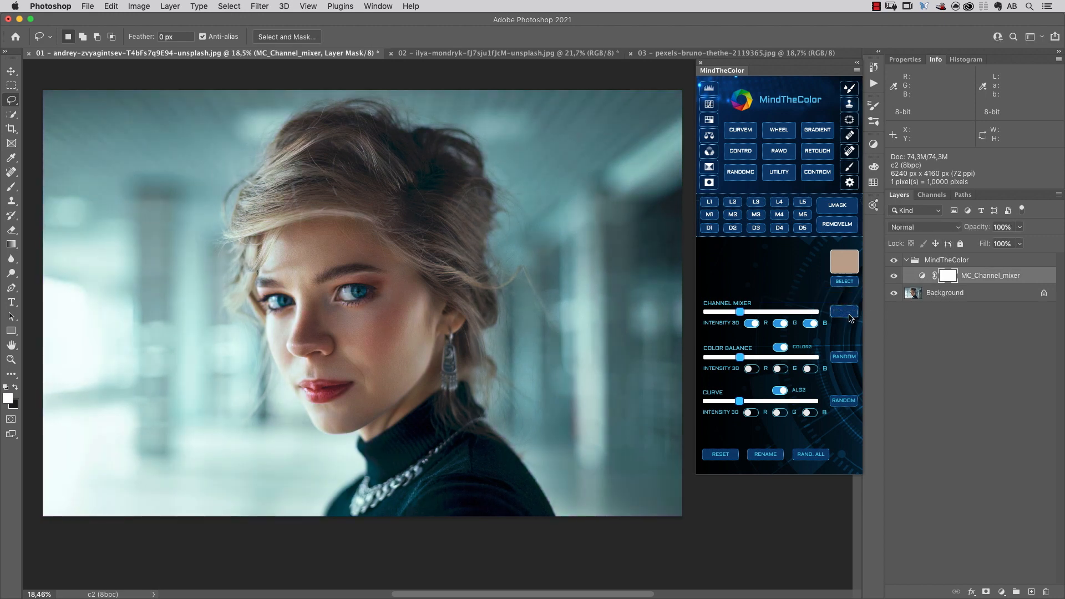
left_click(874, 67)
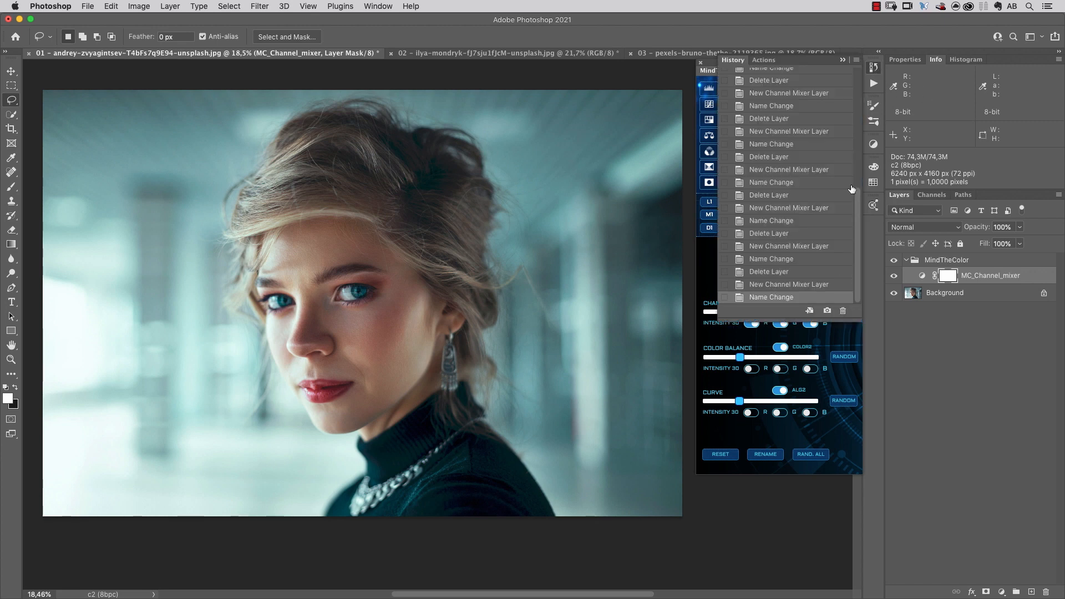
left_click(828, 312)
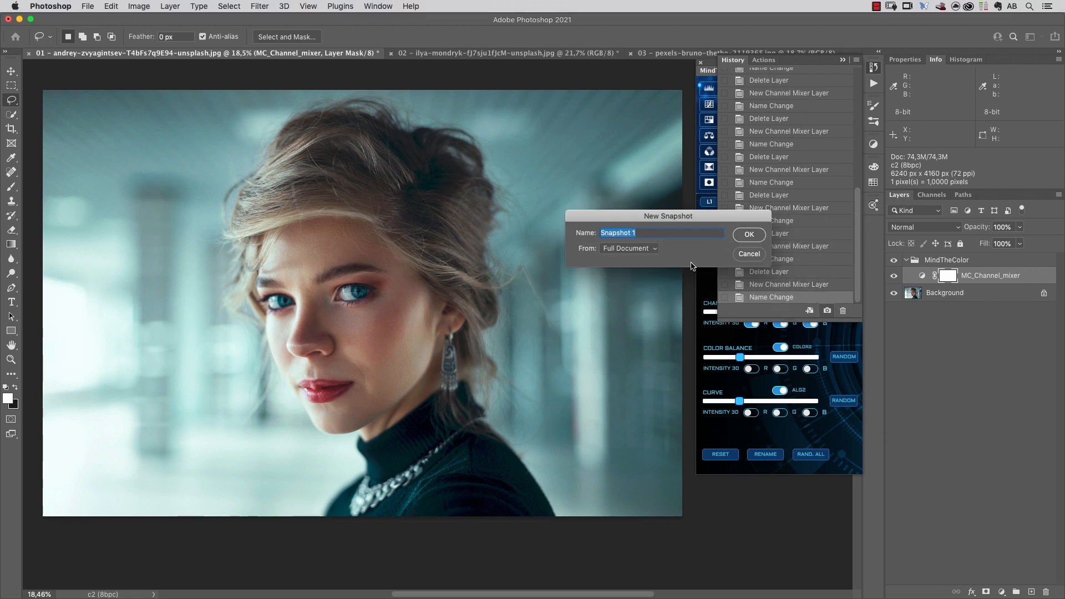
type("Grade 02 CMX")
key("Return")
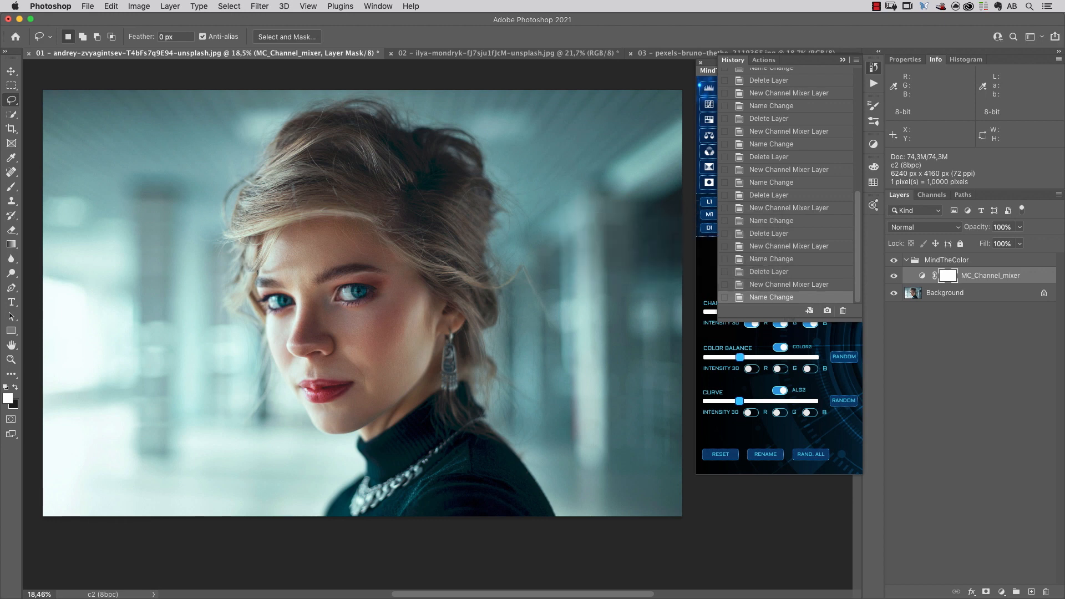
left_click(844, 60)
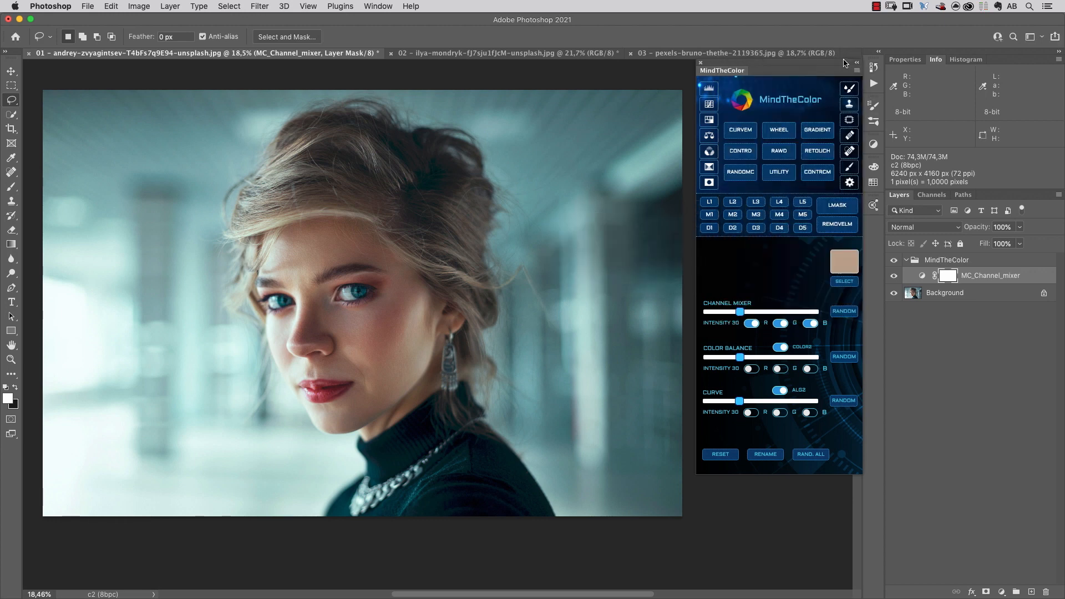
Randomize the Channel Mixer again for a more neutral grade and save it as a history snapshot named "Grade 03 CMX".
left_click(844, 312)
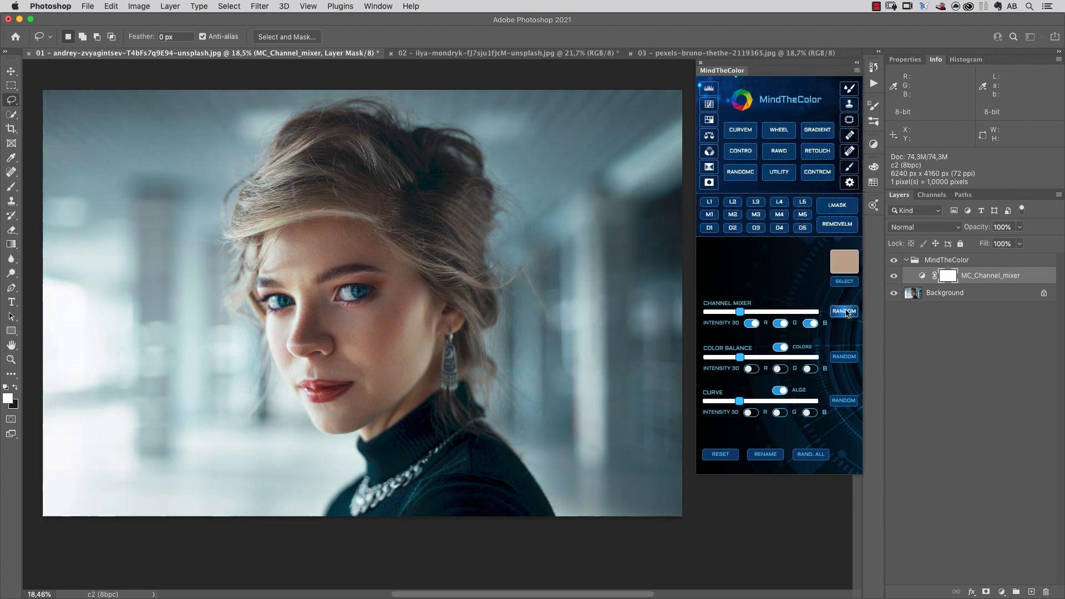
left_click(844, 312)
left_click(874, 67)
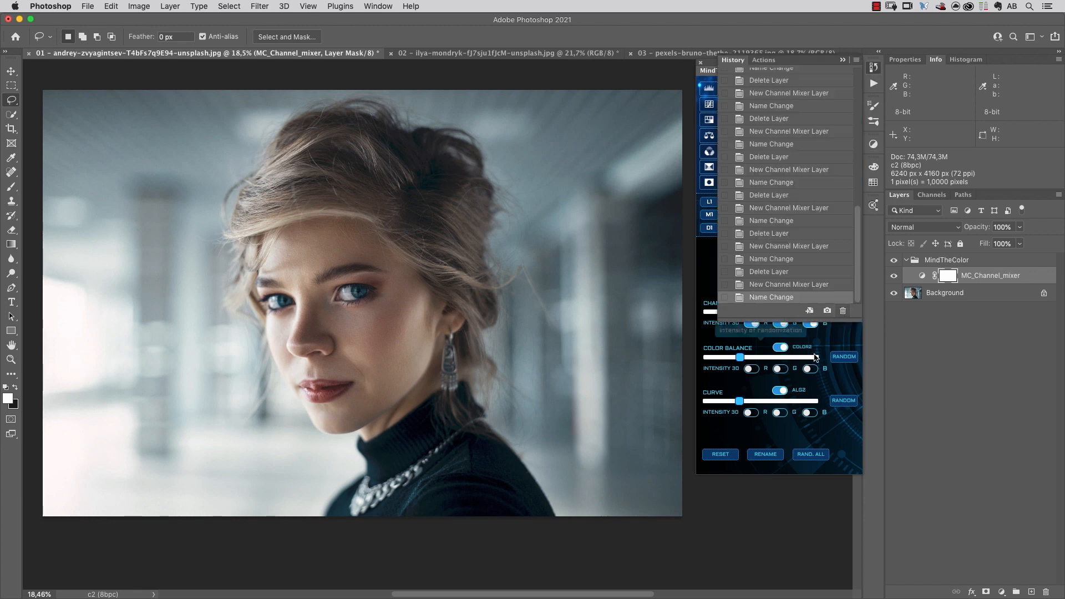
left_click(828, 312, "alt")
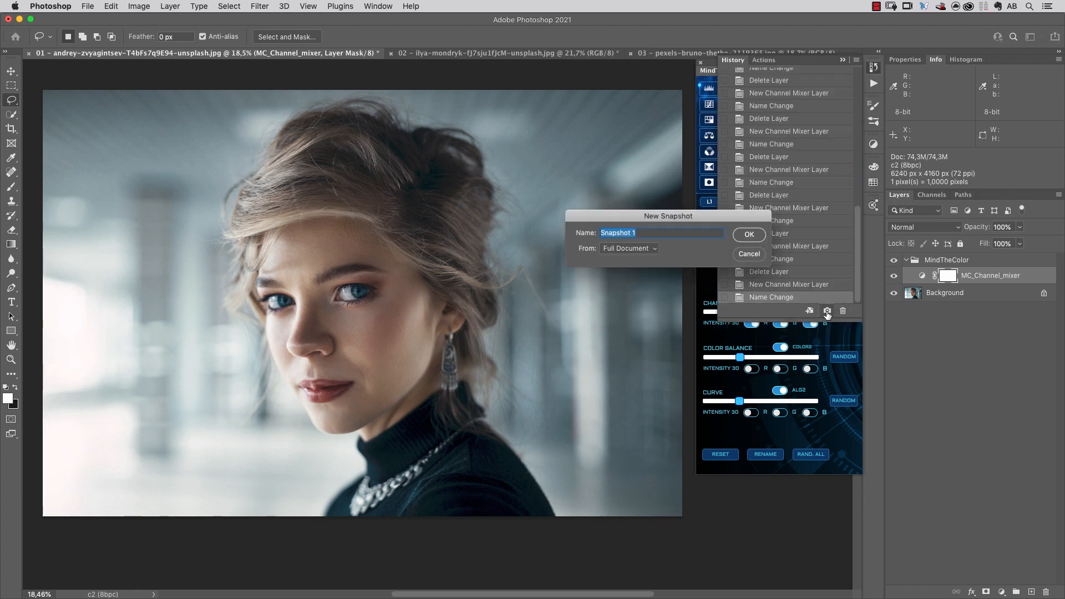
type("Grade 03 CMX")
key("Return")
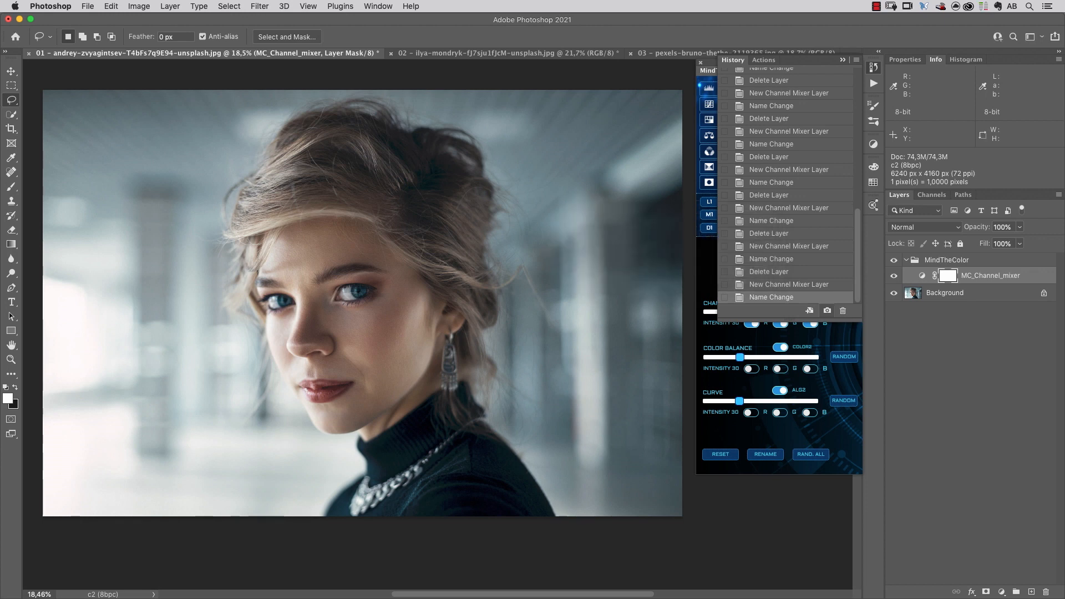
left_click(843, 60)
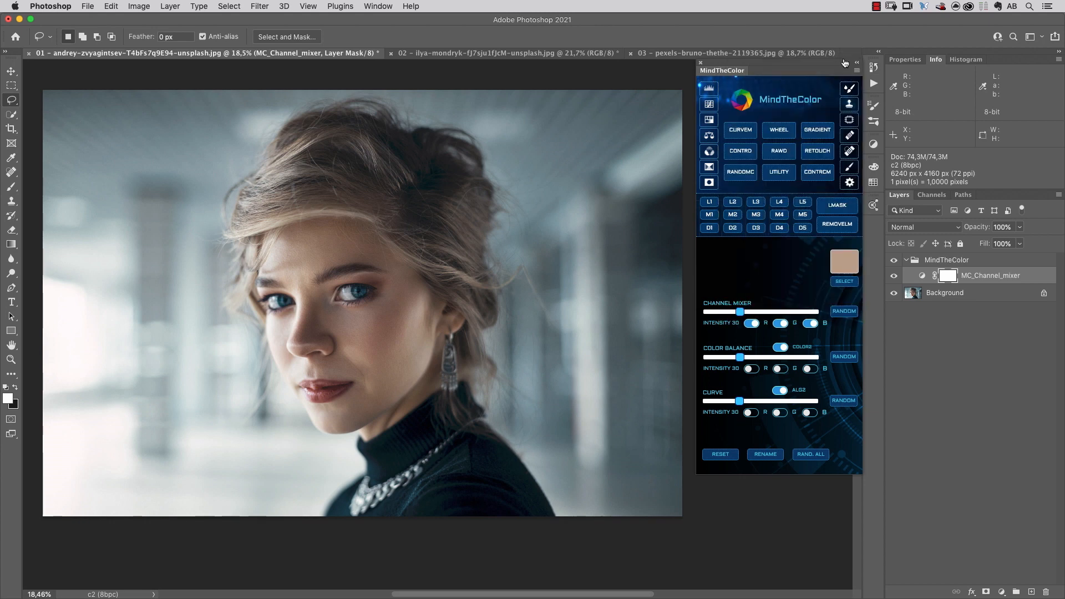
Compare the saved snapshots Grade 01 CMX, Grade 02 CMX and Grade 03 CMX in the document history.
left_click(874, 67)
left_click_drag(857, 277, 834, 89)
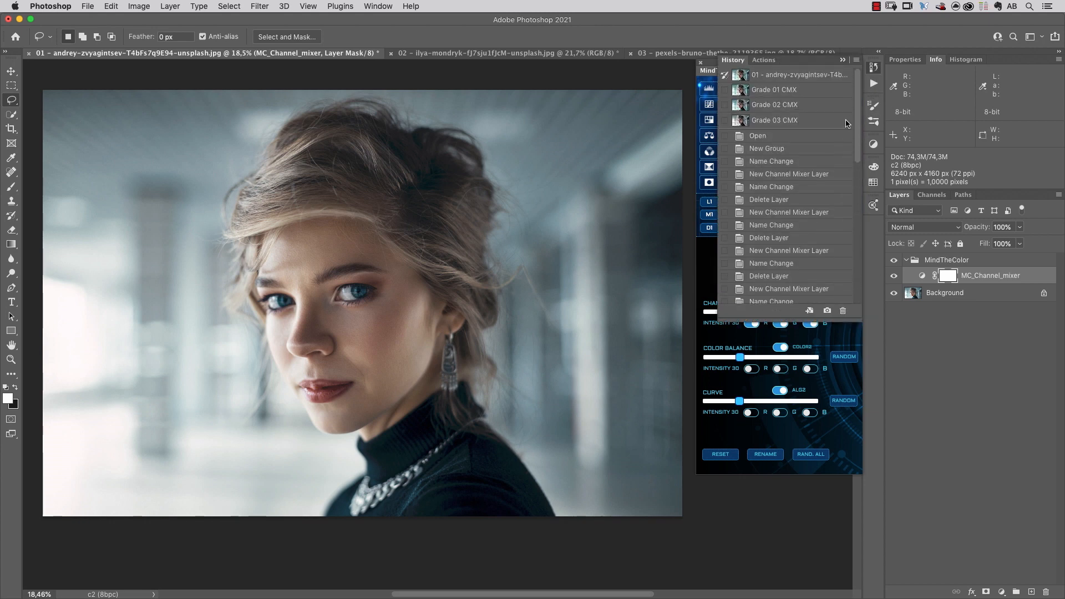
left_click(808, 91)
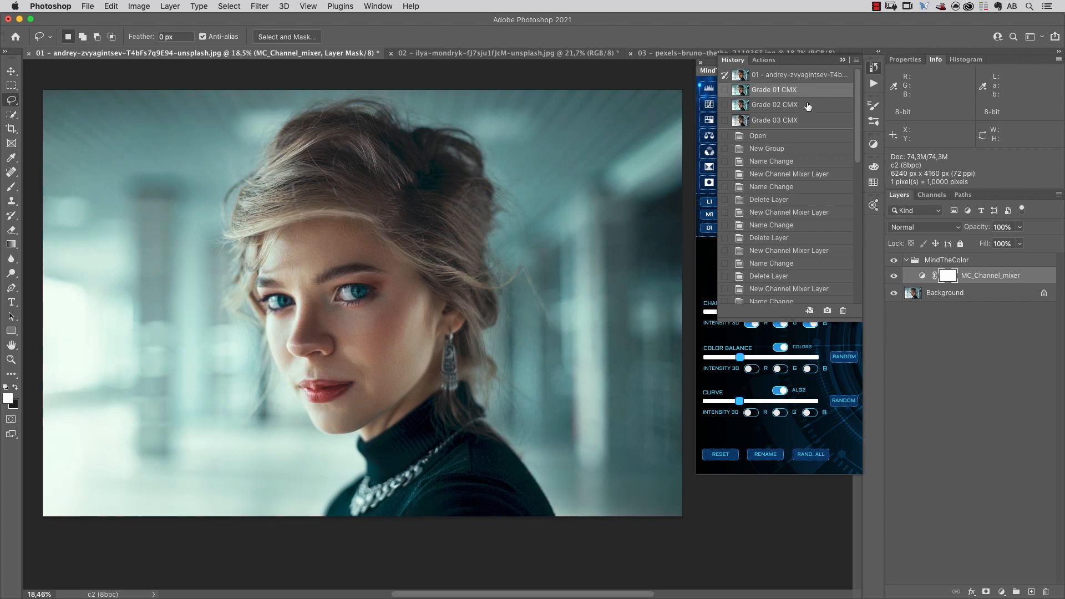
left_click(808, 105)
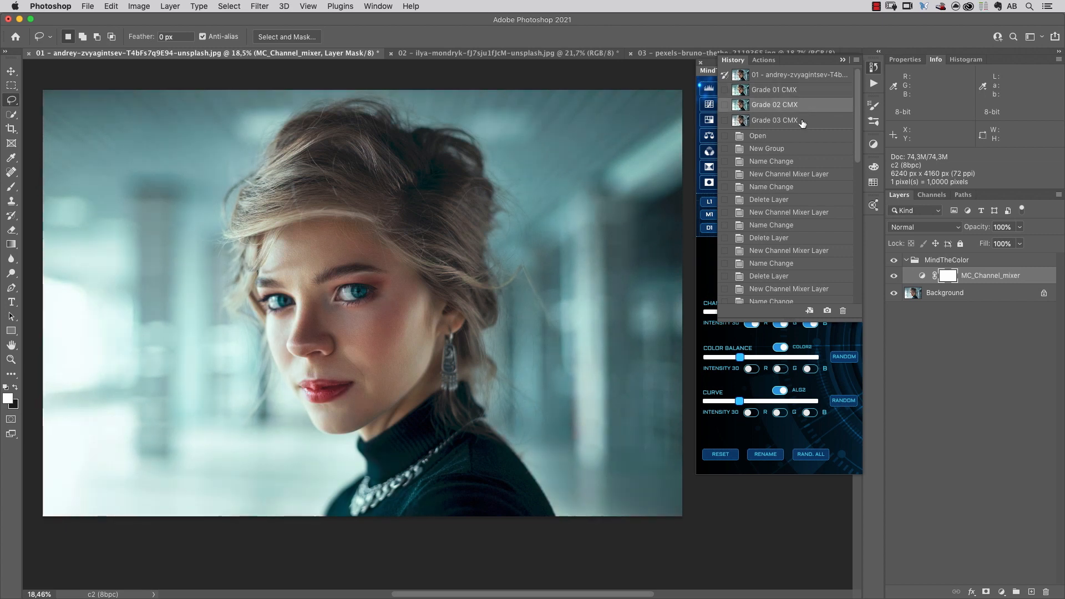
left_click(802, 122)
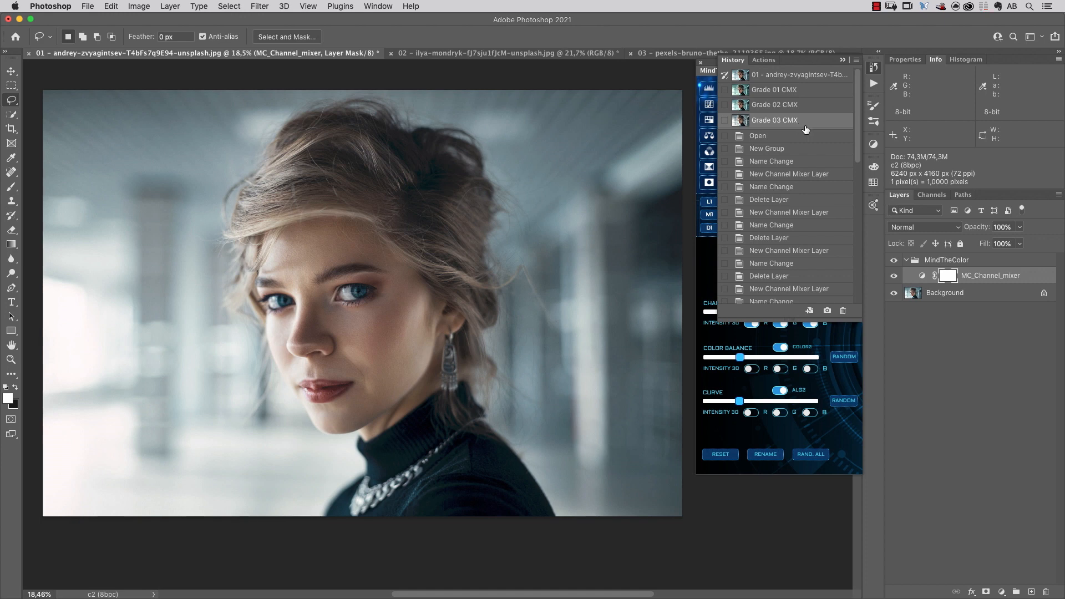
Close the document history and delete the MindTheColor group together with its Channel Mixer adjustment layer.
left_click(843, 61)
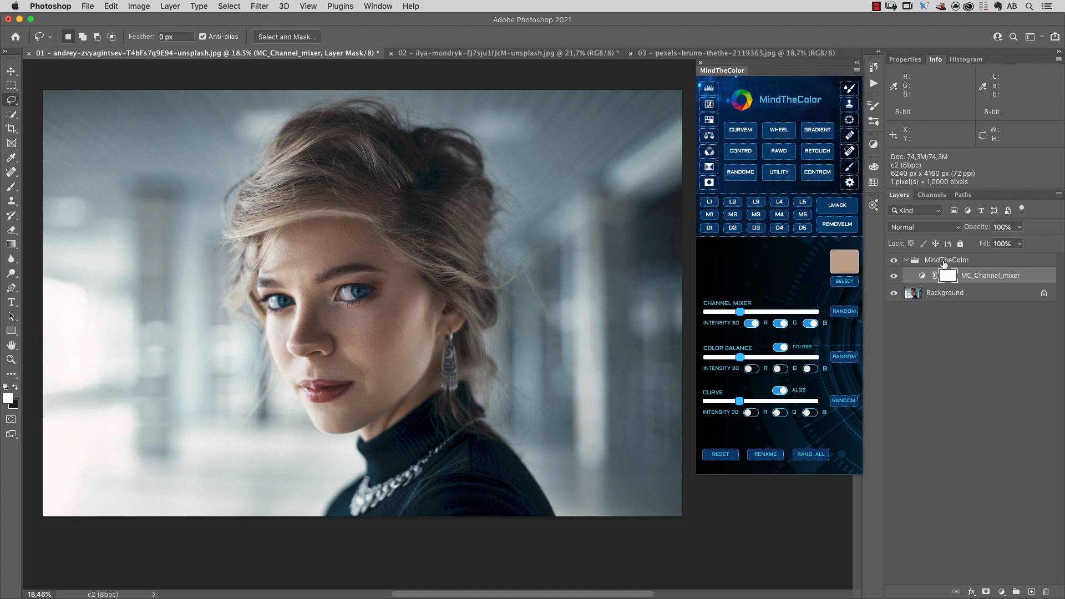
left_click_drag(945, 262, 1046, 593)
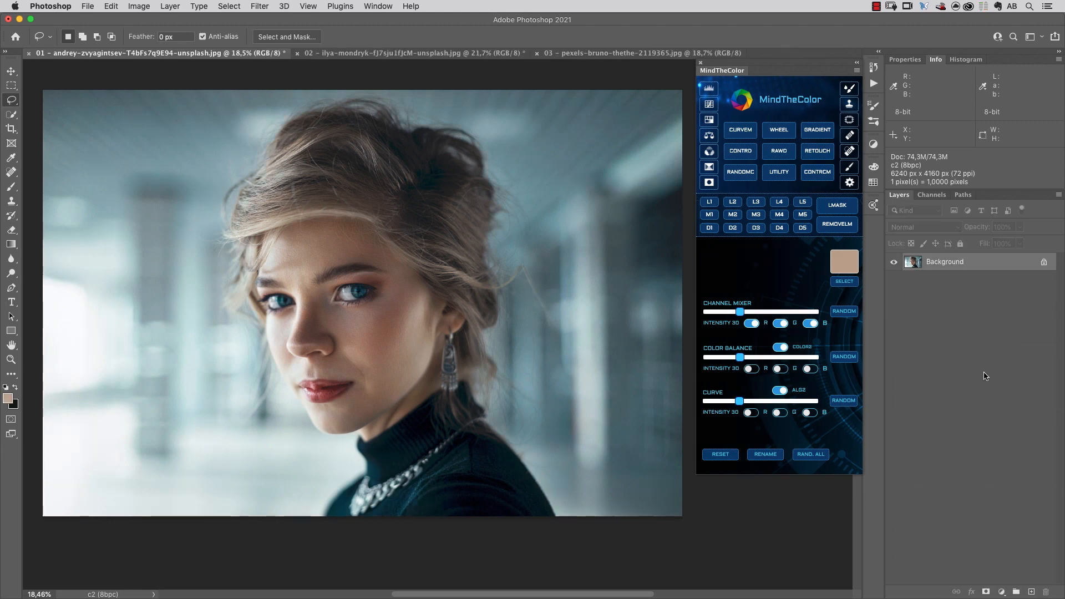
Switch off the R, G and B channels of the Channel Mixer, enable all three for Color Balance and generate a random Color Balance grade.
left_click(752, 324)
left_click(780, 323)
left_click(810, 324)
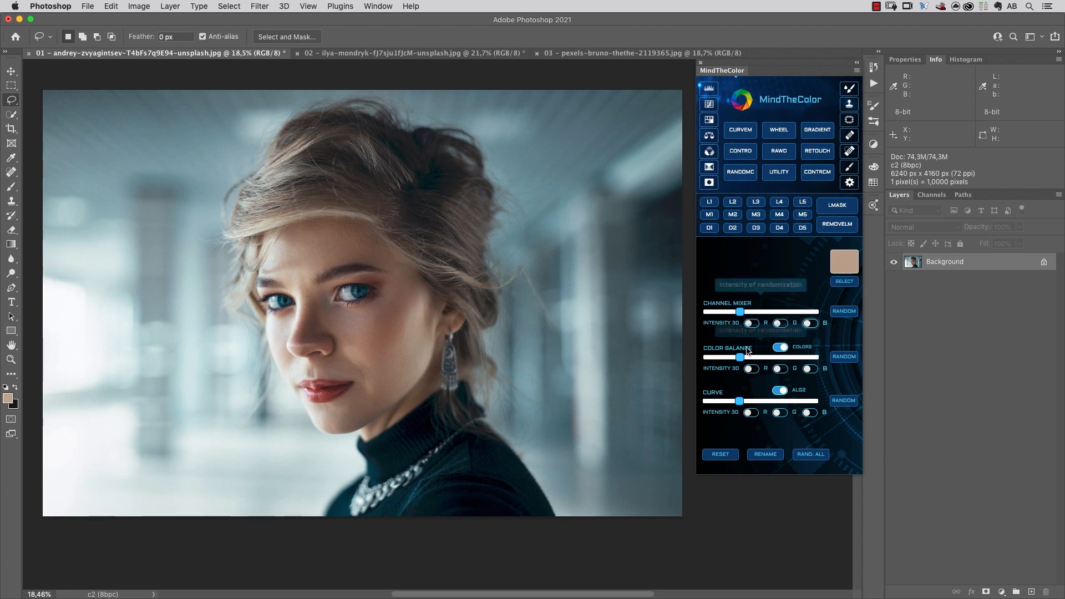
left_click(752, 369)
left_click(787, 370)
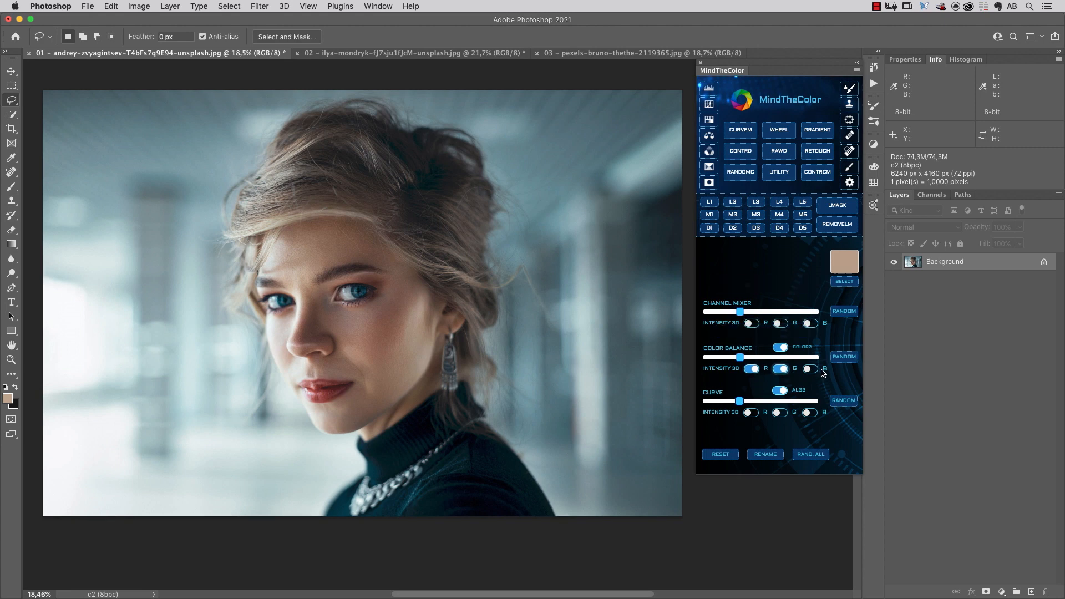
left_click(810, 369)
left_click(845, 358)
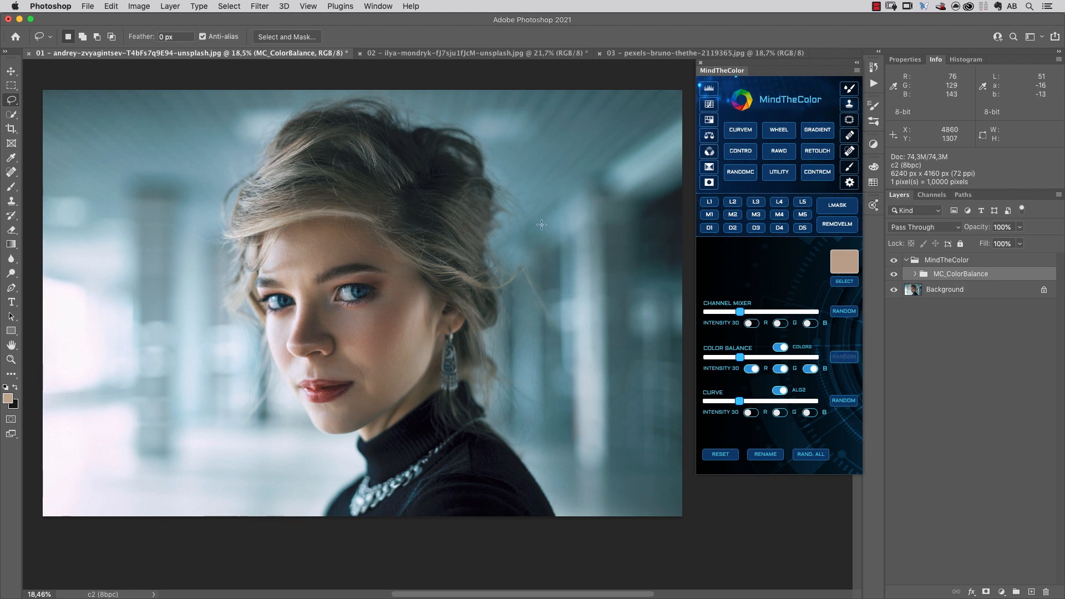
Randomize the Color Balance at intensity 60 and save the grade as a history snapshot named "Grade 04 CB".
left_click_drag(740, 358, 773, 358)
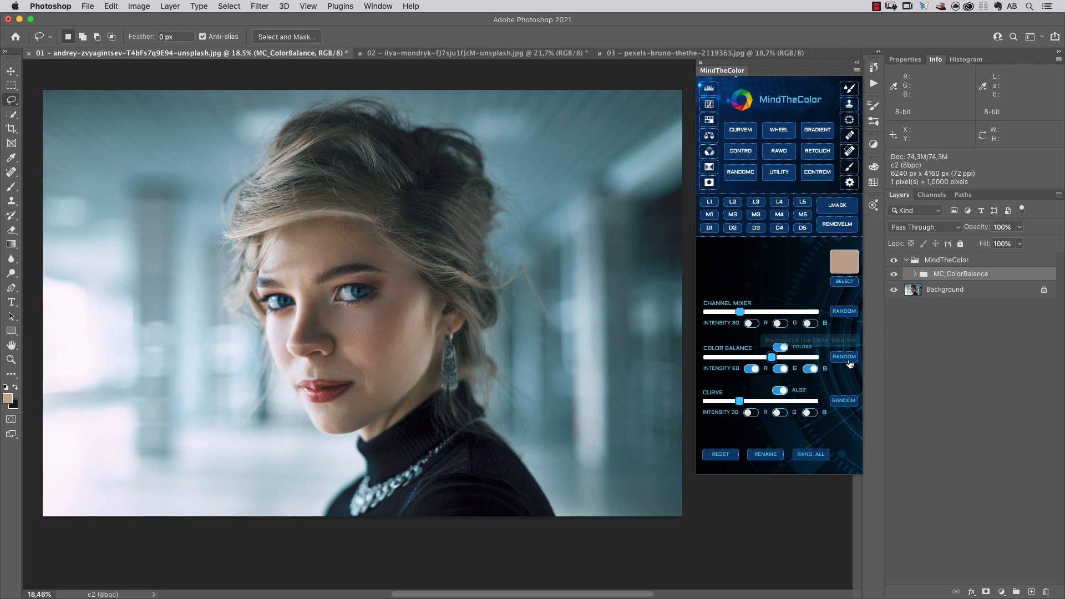
left_click(847, 358)
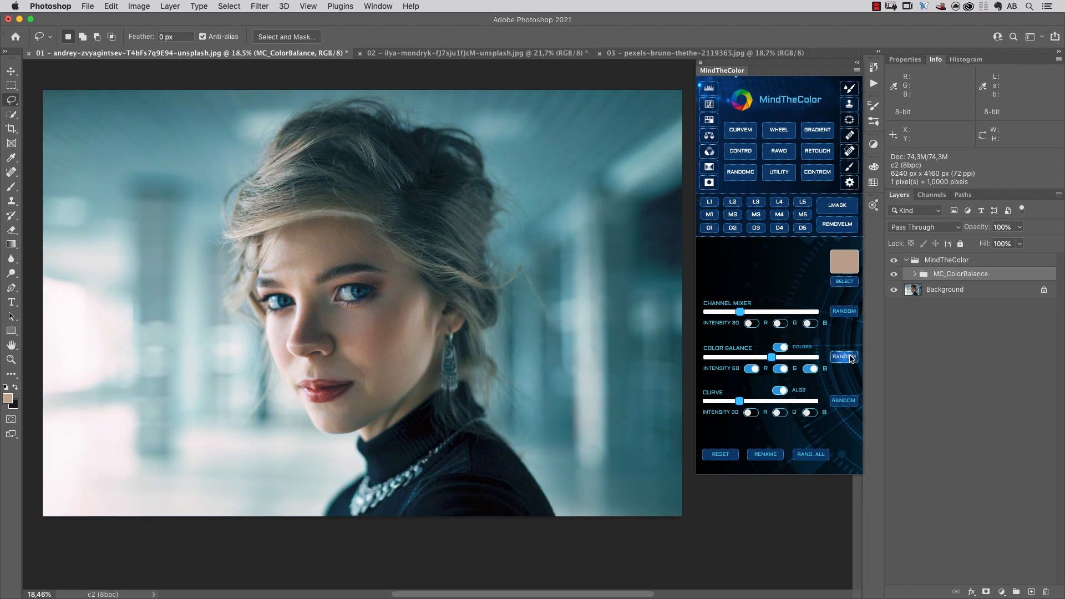
left_click(875, 67)
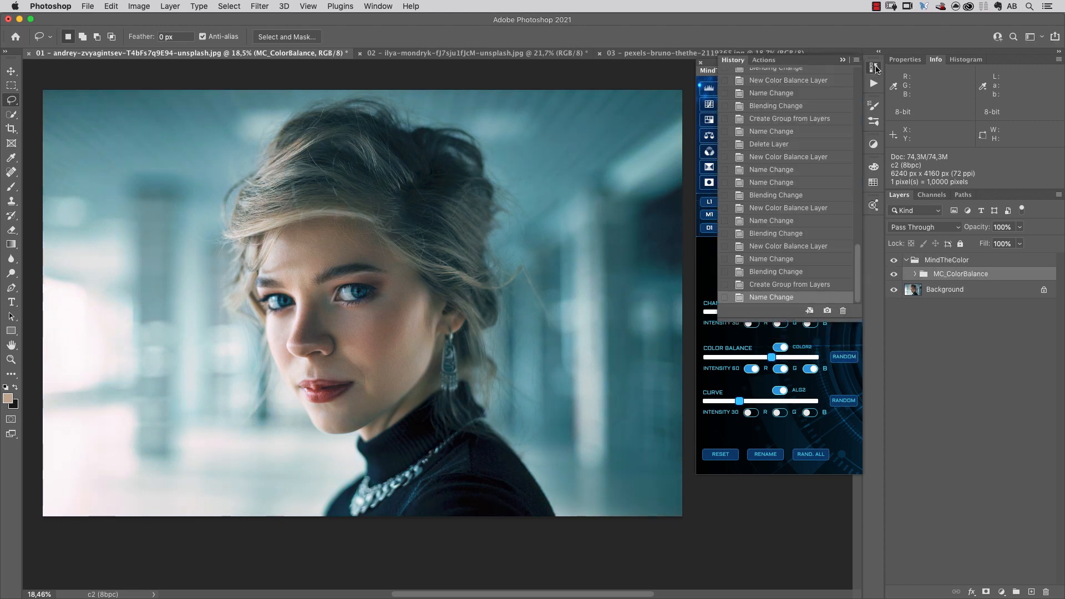
left_click(827, 311)
type("Gr")
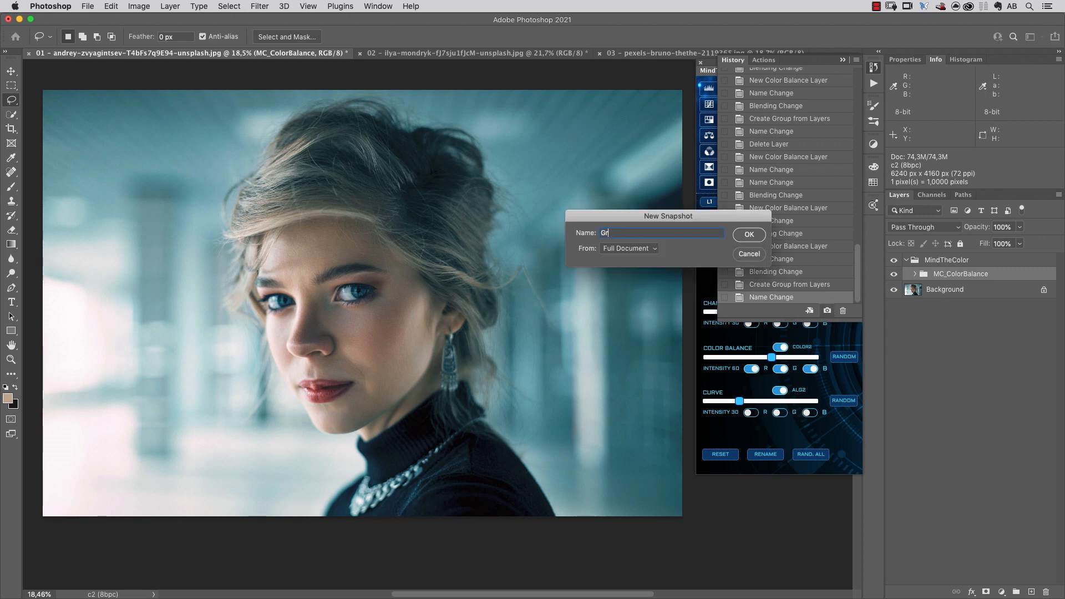
type("ade 04 CB")
key("Return")
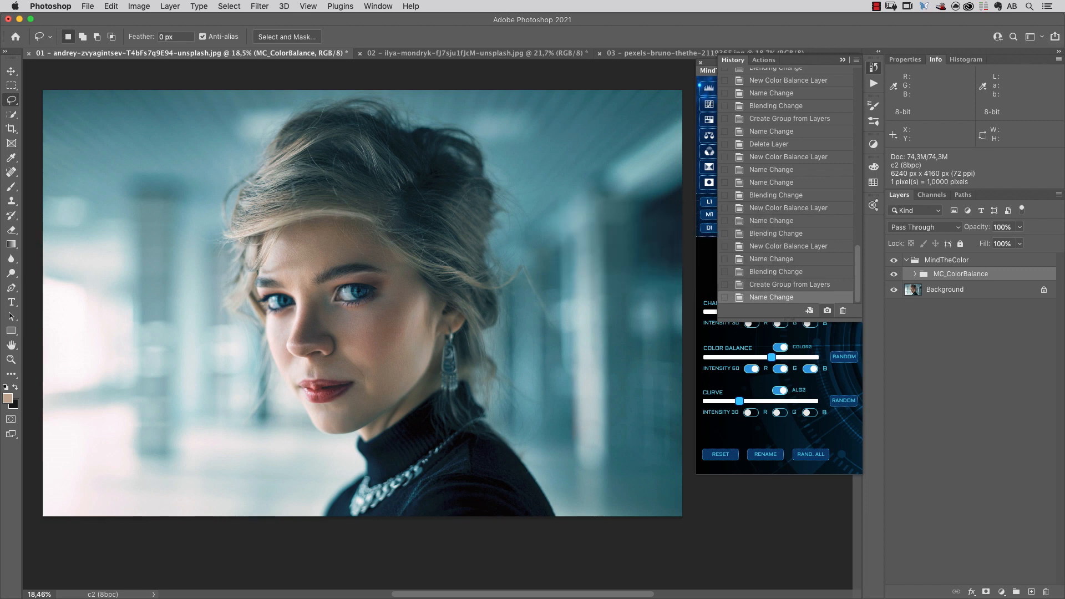
left_click(842, 59)
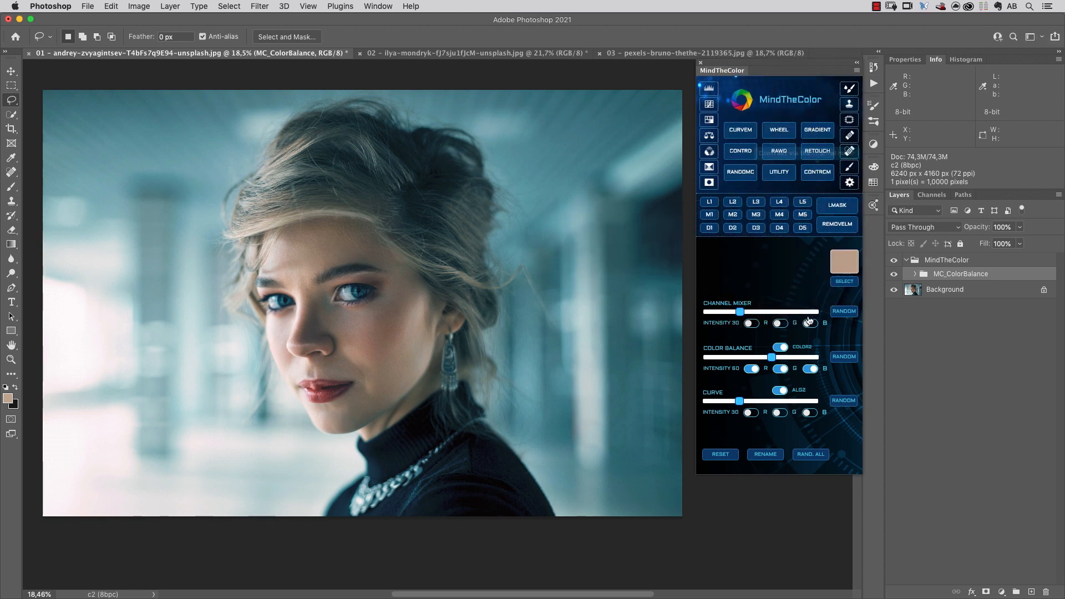
Generate another random Color Balance grade and save it as a history snapshot named "Grade 05 CB".
left_click(844, 358)
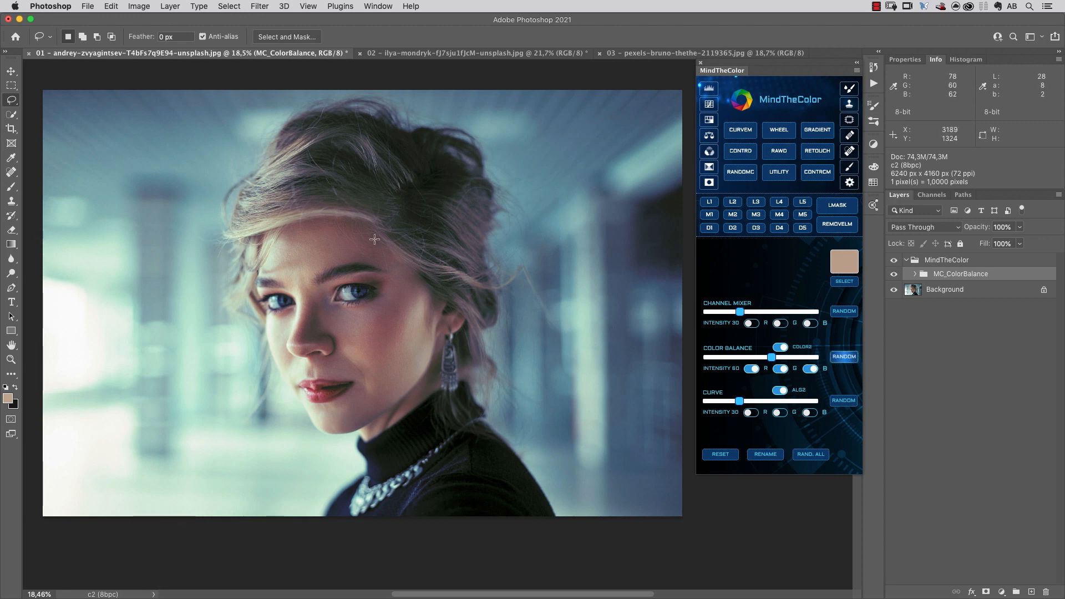
left_click(874, 67)
left_click(827, 311)
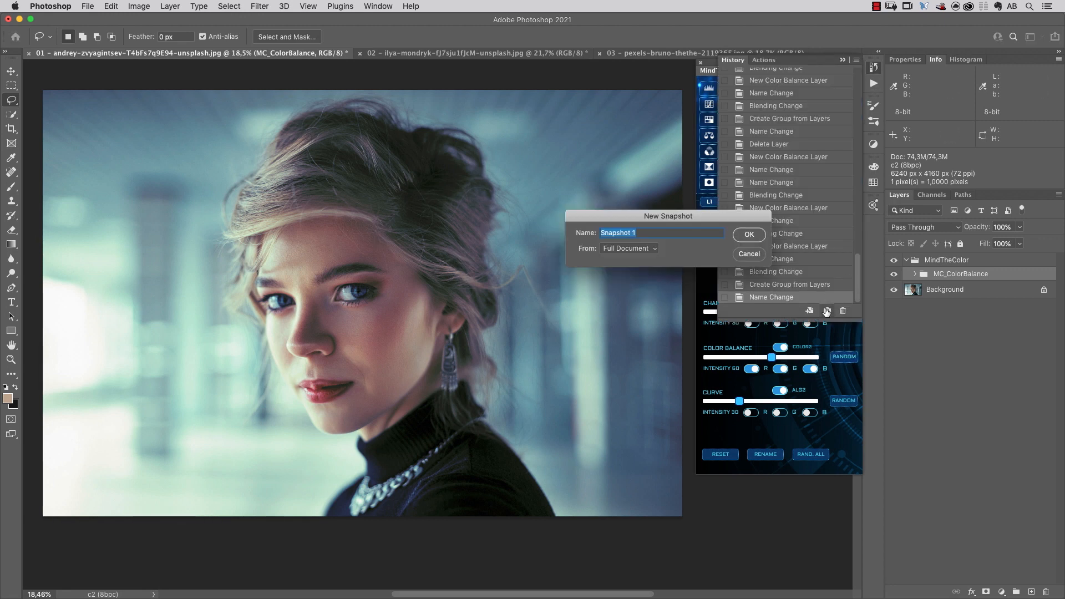
type("Grade 05 CB")
key("Return")
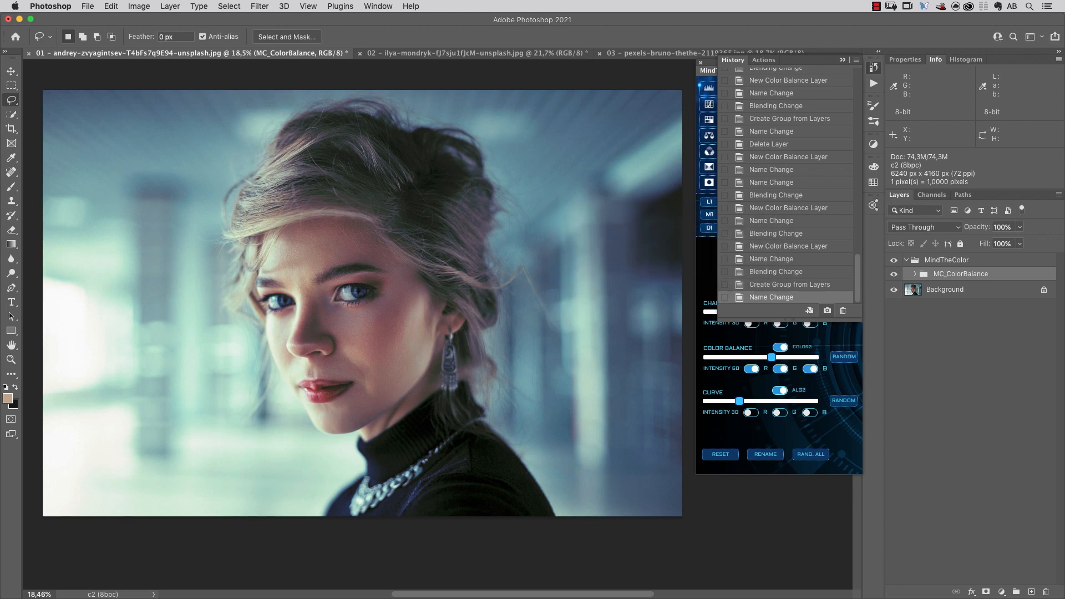
left_click(843, 60)
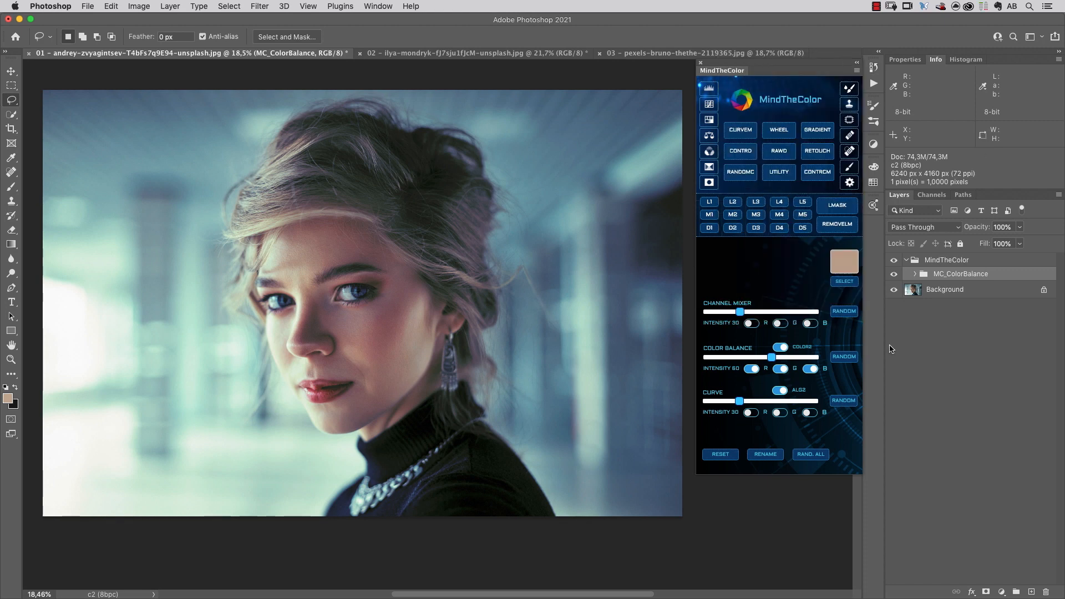
Randomize the Color Balance again and inspect the properties of its Highlights, Midtones and Shadows adjustment layers.
left_click(844, 358)
left_click(916, 275)
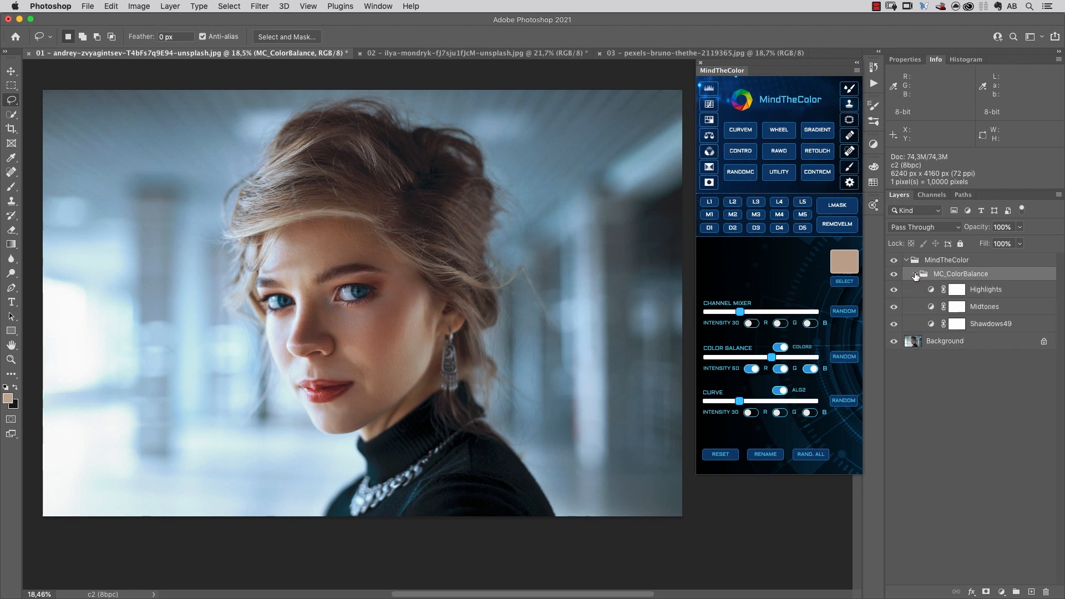
left_click(1012, 290)
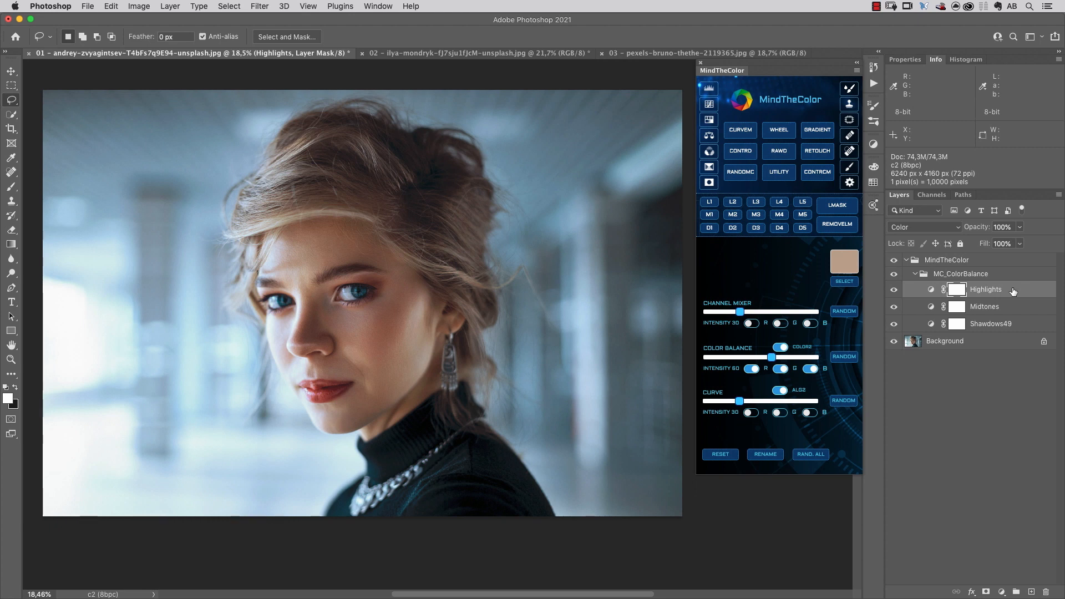
left_click(915, 62)
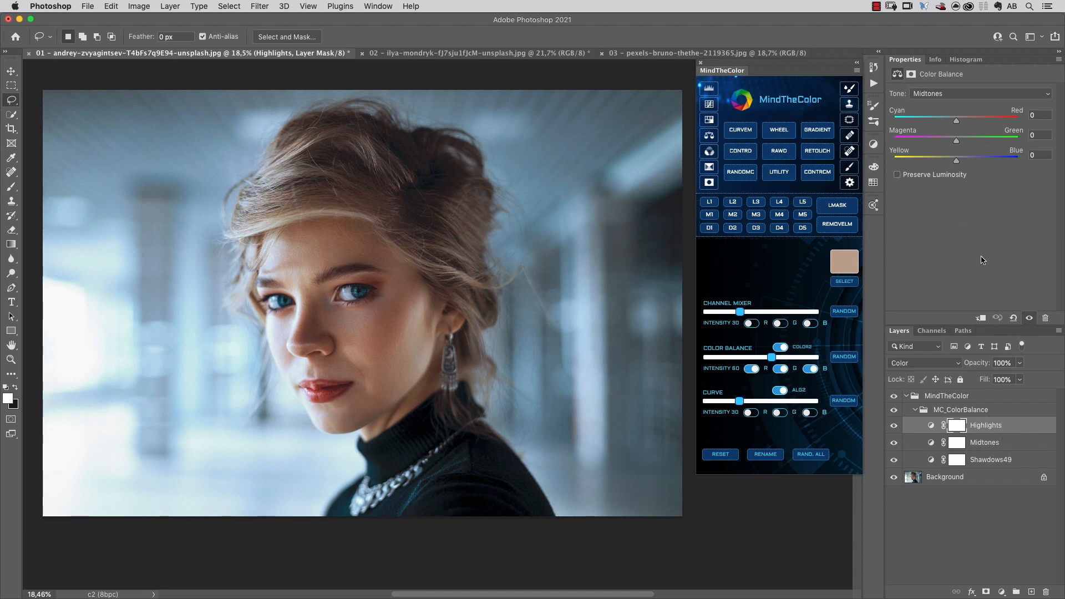
left_click(1017, 444)
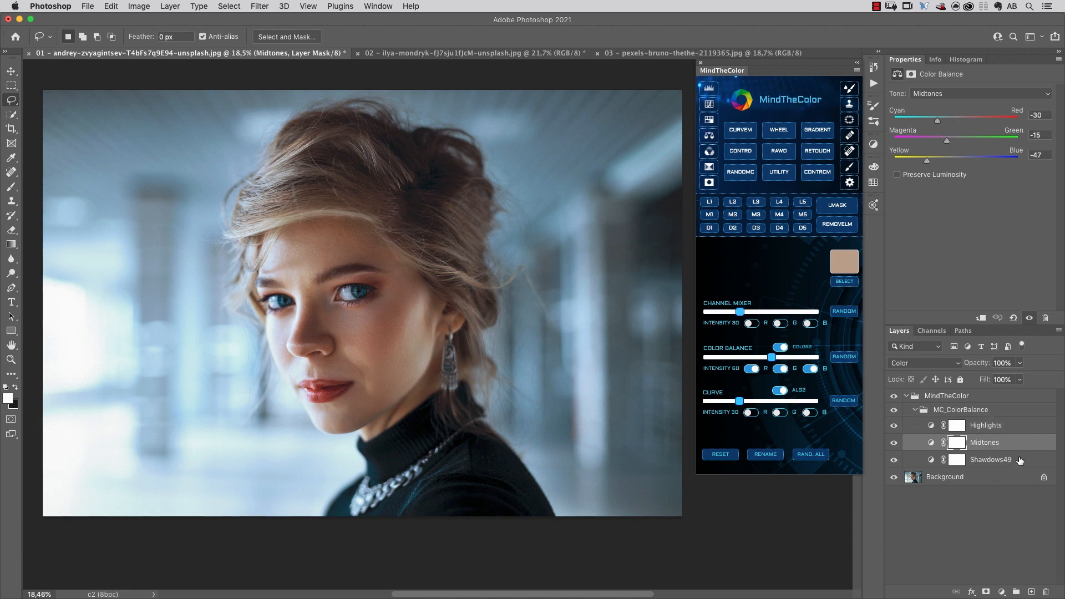
left_click(1021, 459)
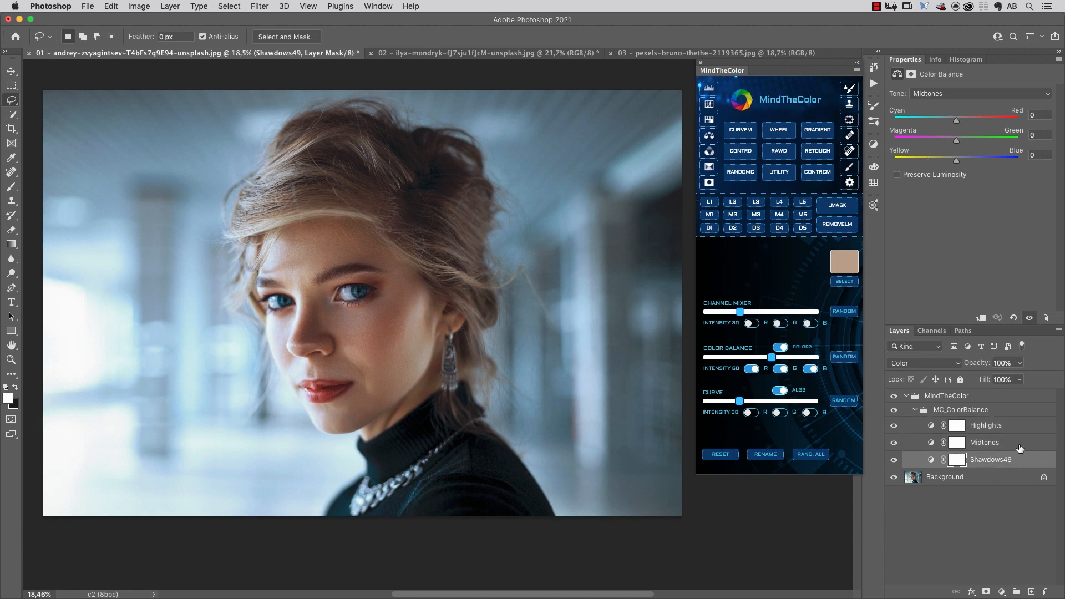
left_click(1006, 411)
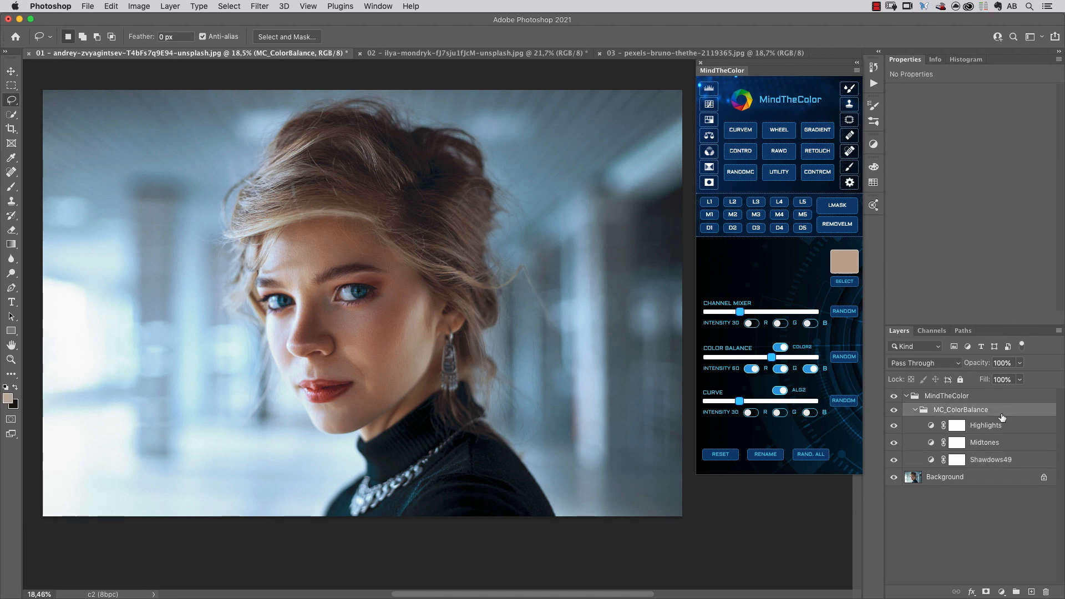
Save the current Color Balance grade as a history snapshot named "Grade 06 CB".
left_click(874, 67)
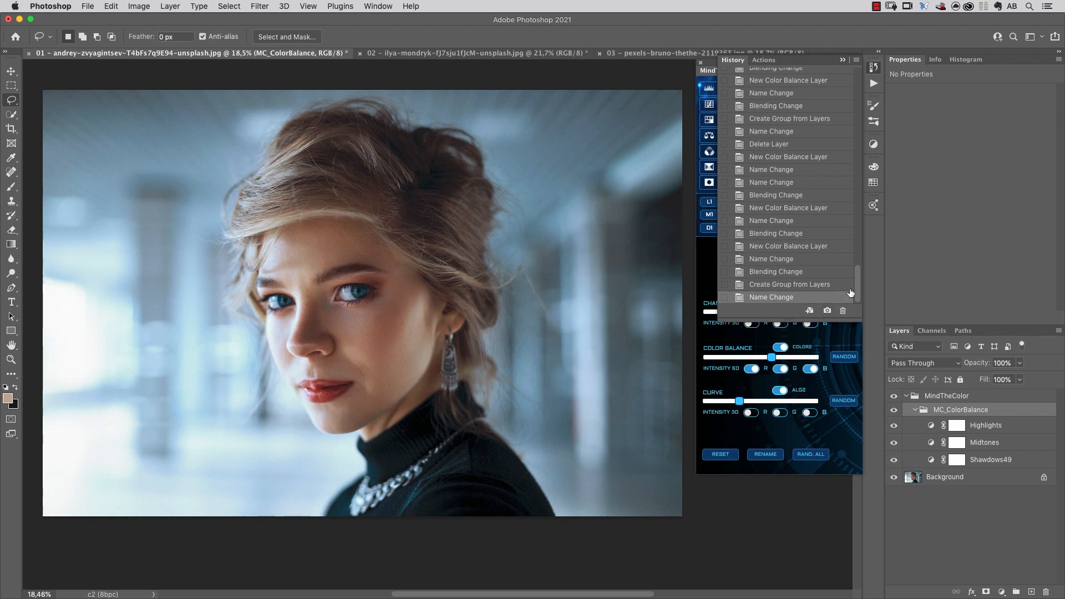
scroll(858, 287, "up", 2)
left_click_drag(857, 287, 858, 87)
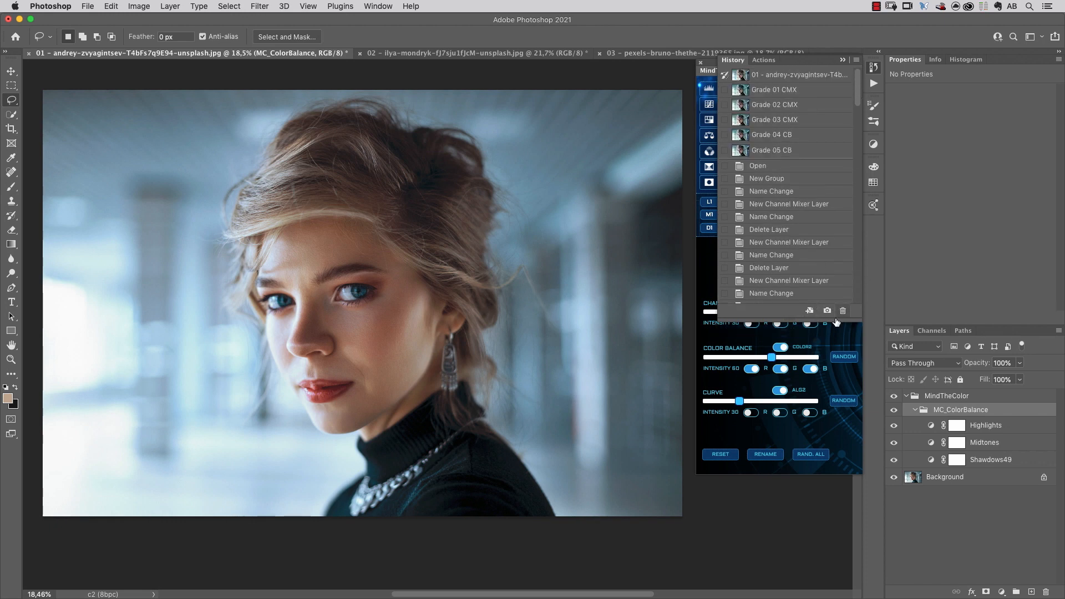
left_click(828, 312, "alt")
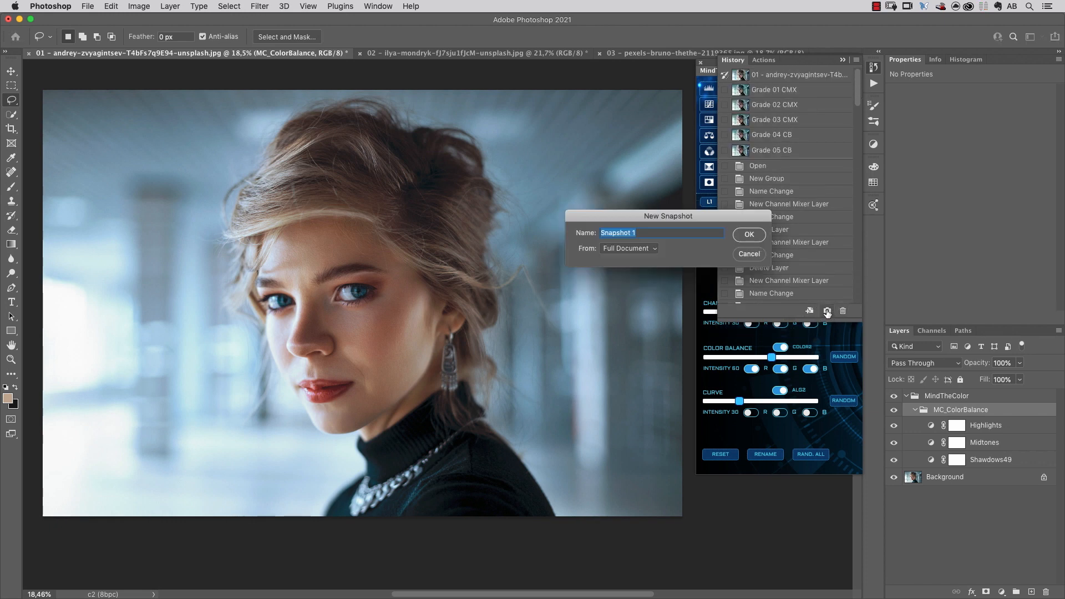
type("Grade 06 CB")
key("Return")
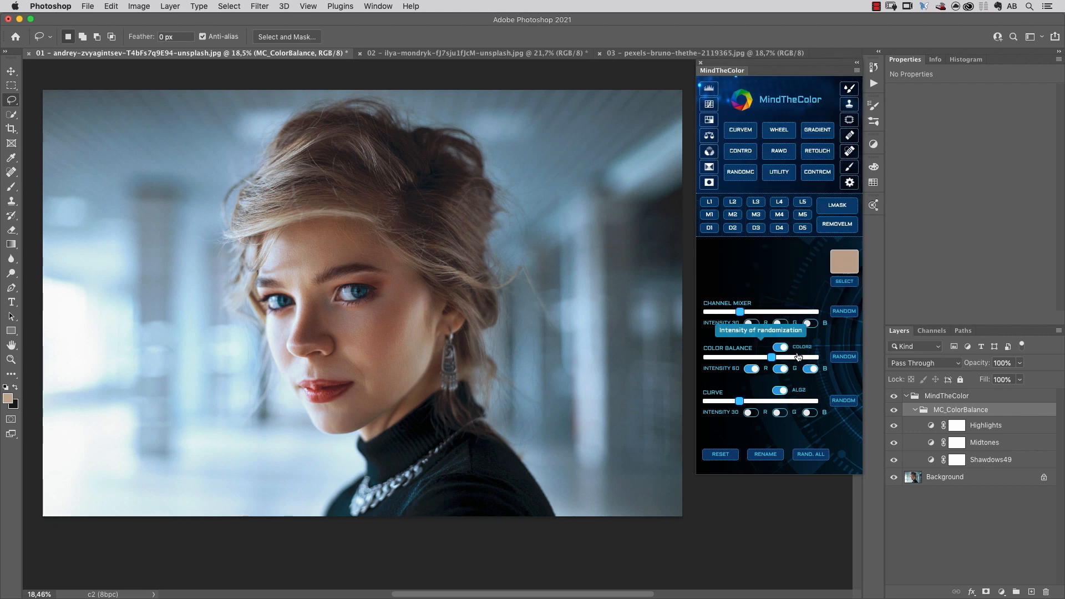
left_click(843, 59)
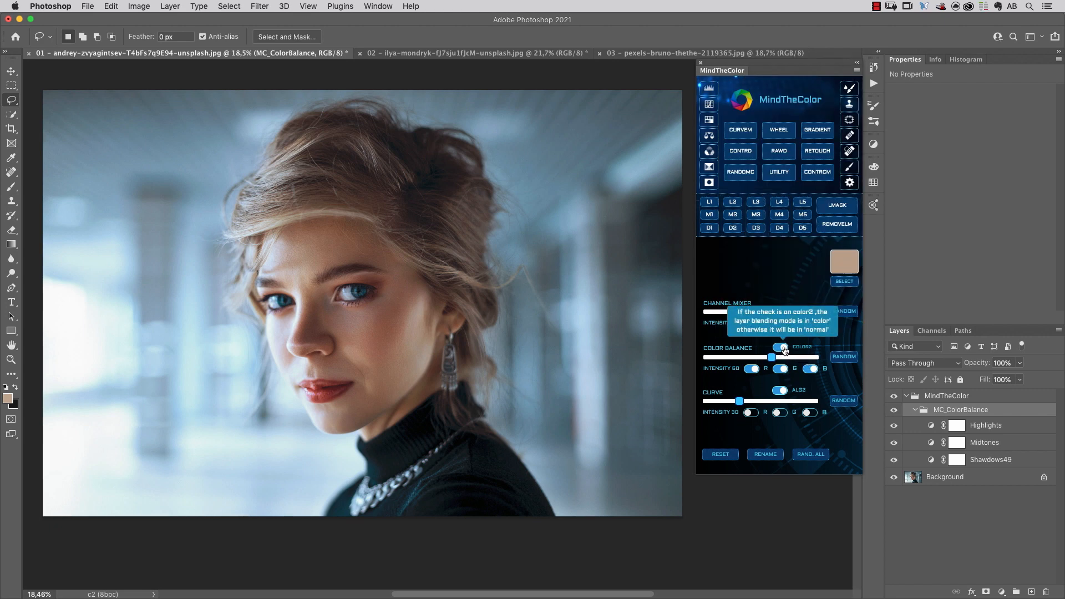
Switch Color Balance from COLOR2 to COLOR1 for Normal blending, randomize it and inspect the Highlights layer's blend mode.
left_click(785, 349)
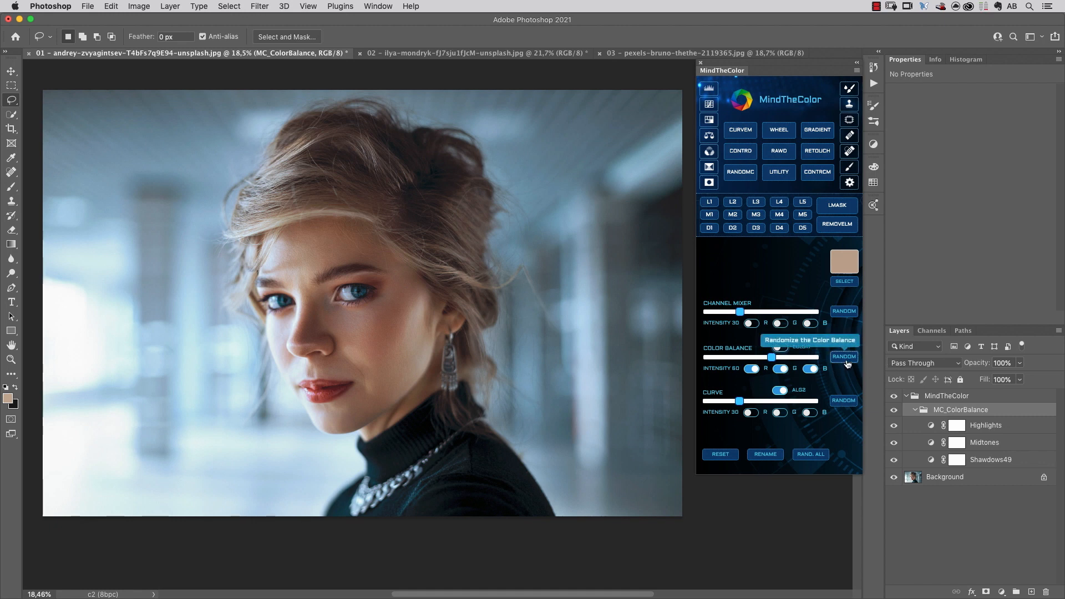
left_click(844, 357)
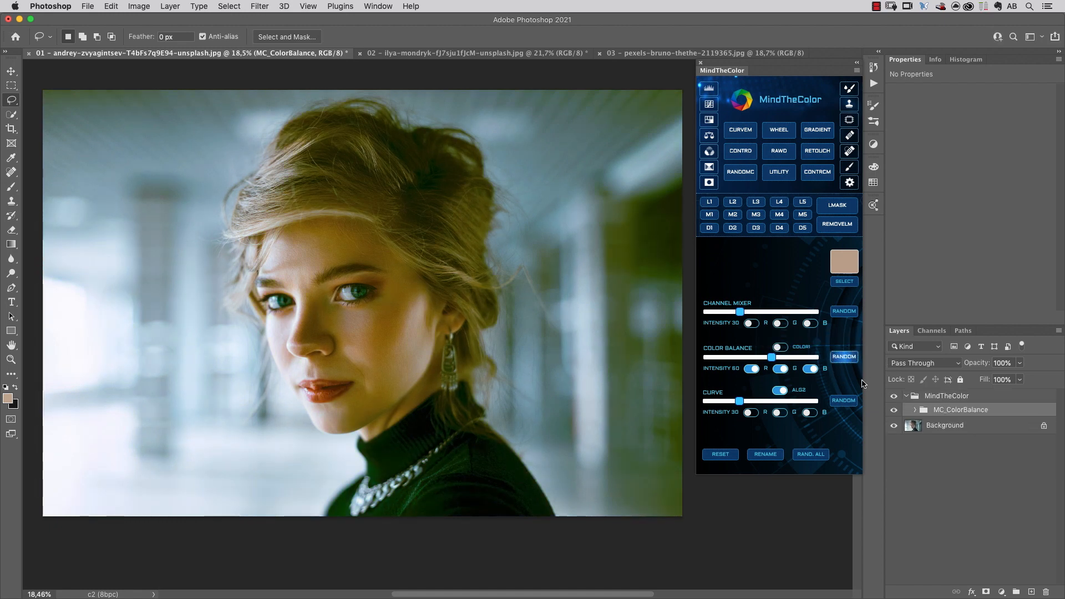
left_click(916, 410)
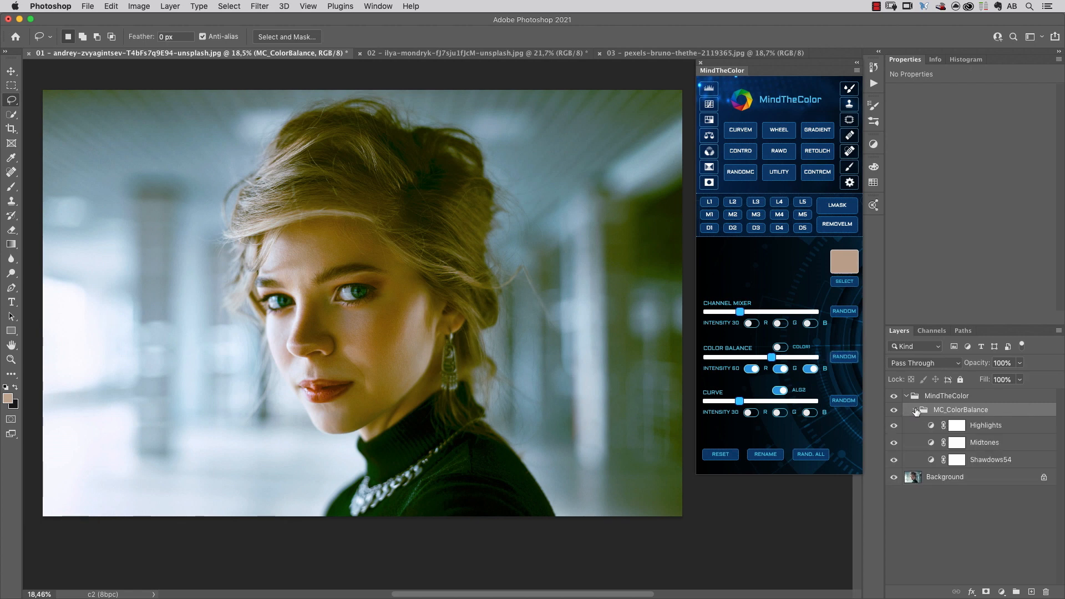
left_click(1016, 426)
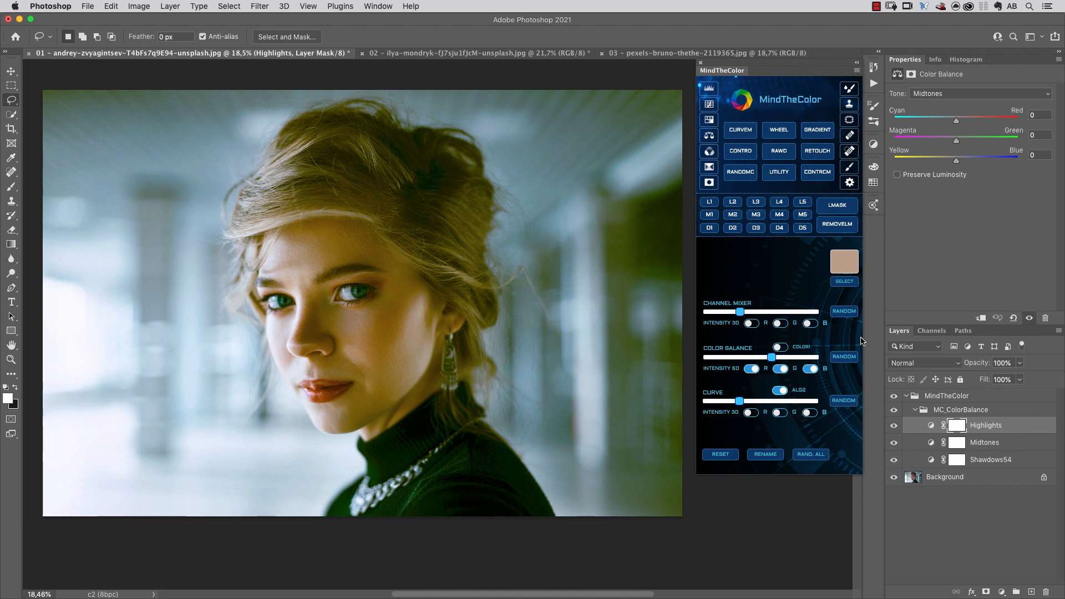
Generate three more random Color Balance grades in COLOR1 mode, checking the layers inside the MC_ColorBalance group.
left_click(844, 357)
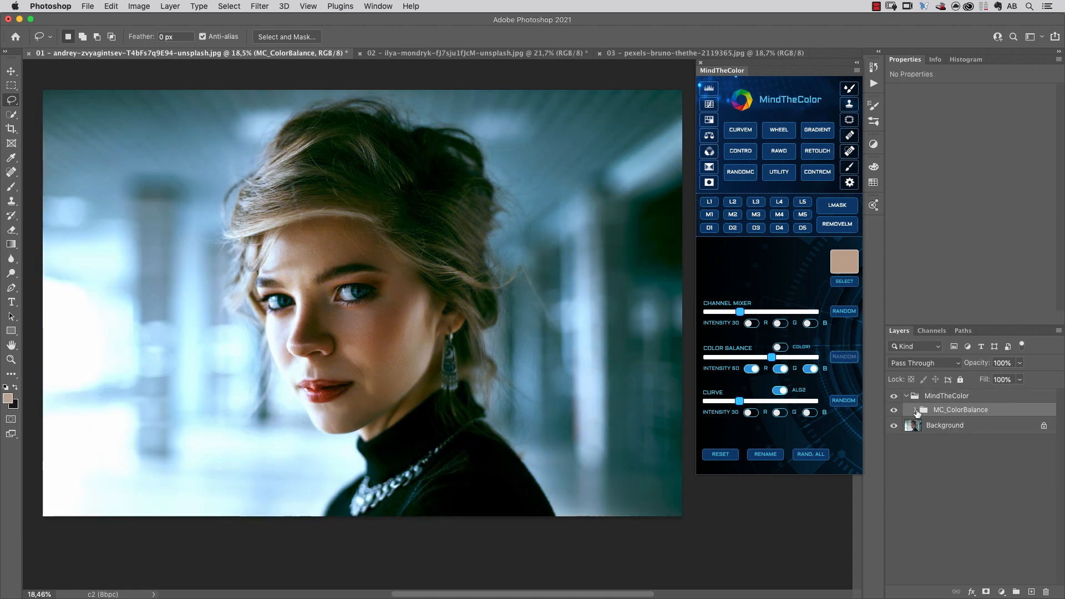
left_click(915, 410)
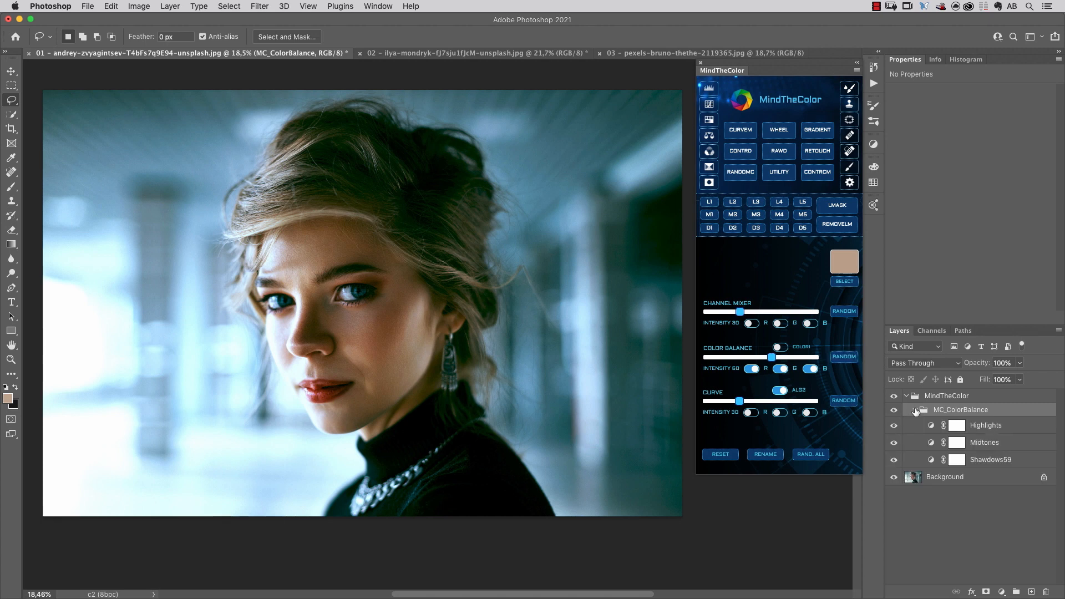
left_click(915, 410)
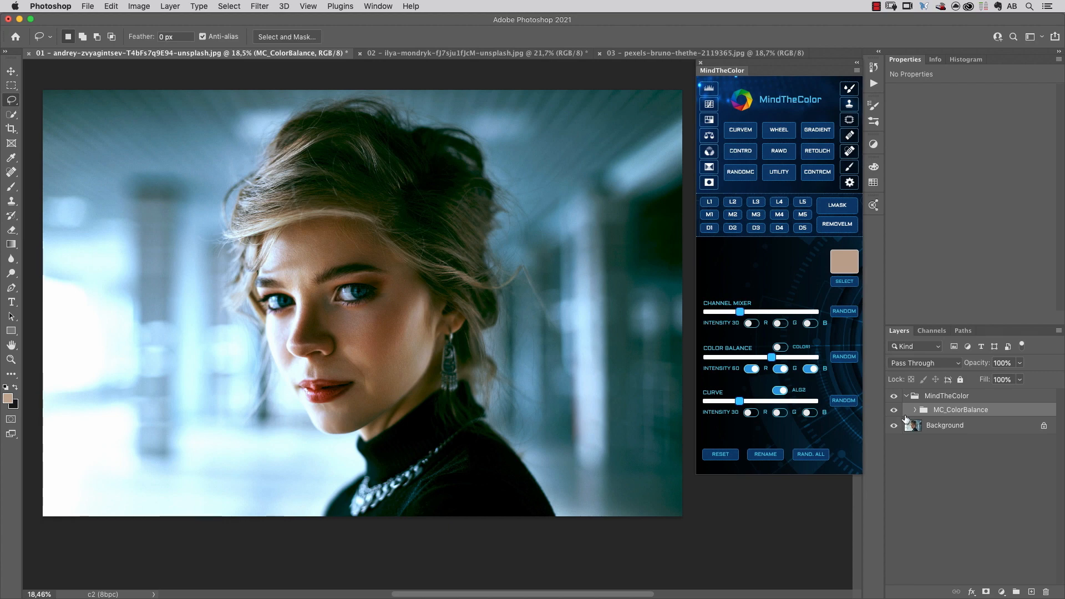
left_click(846, 357)
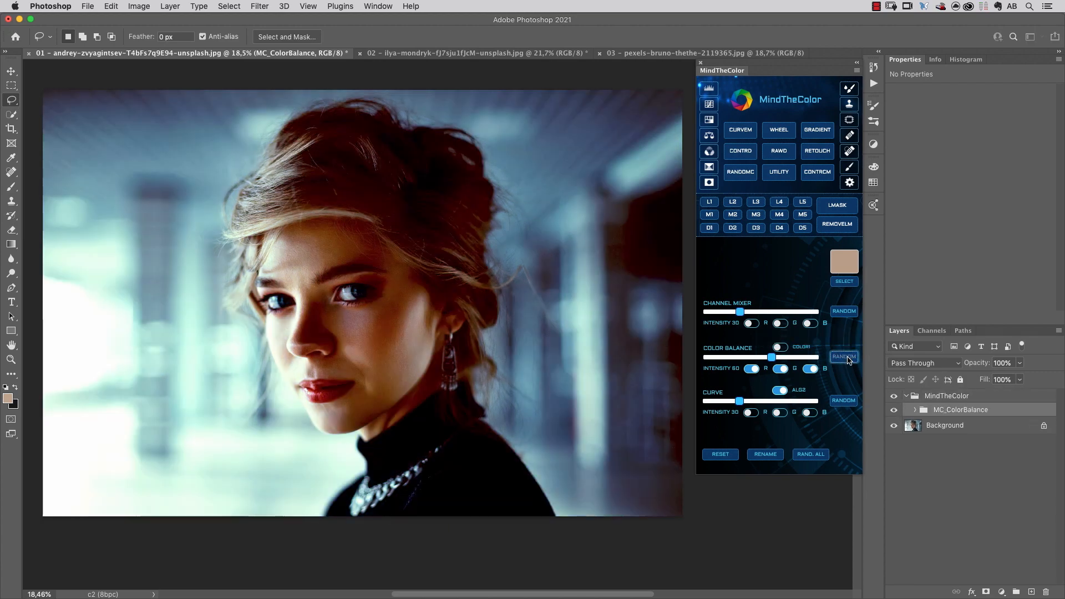
left_click(847, 359)
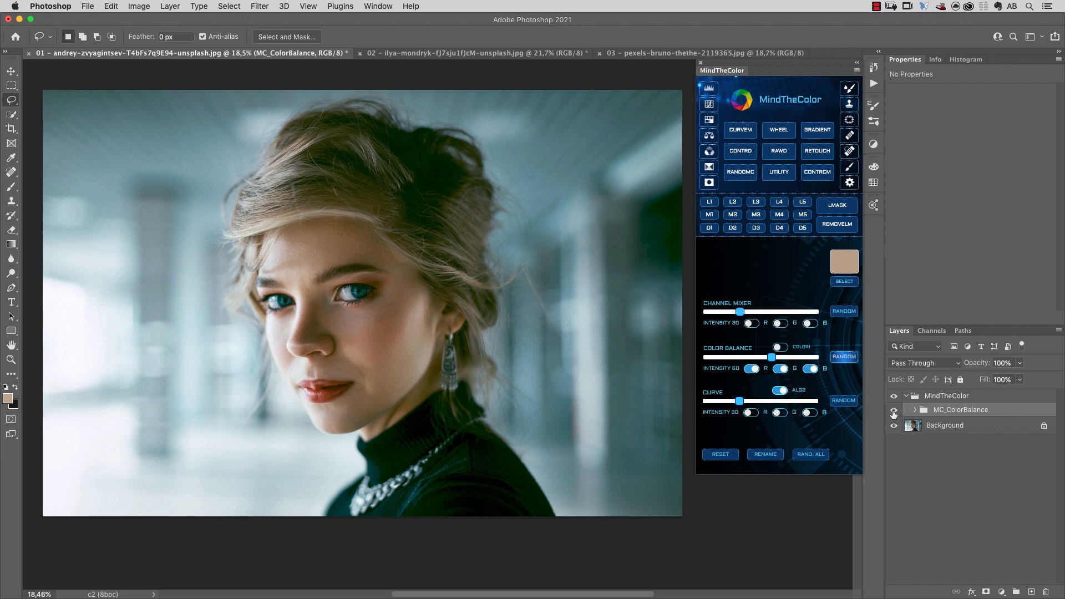
Compare the portrait with and without the MC_ColorBalance group, and randomize the Color Balance twice more.
left_click(894, 411)
left_click(894, 412)
left_click(847, 359)
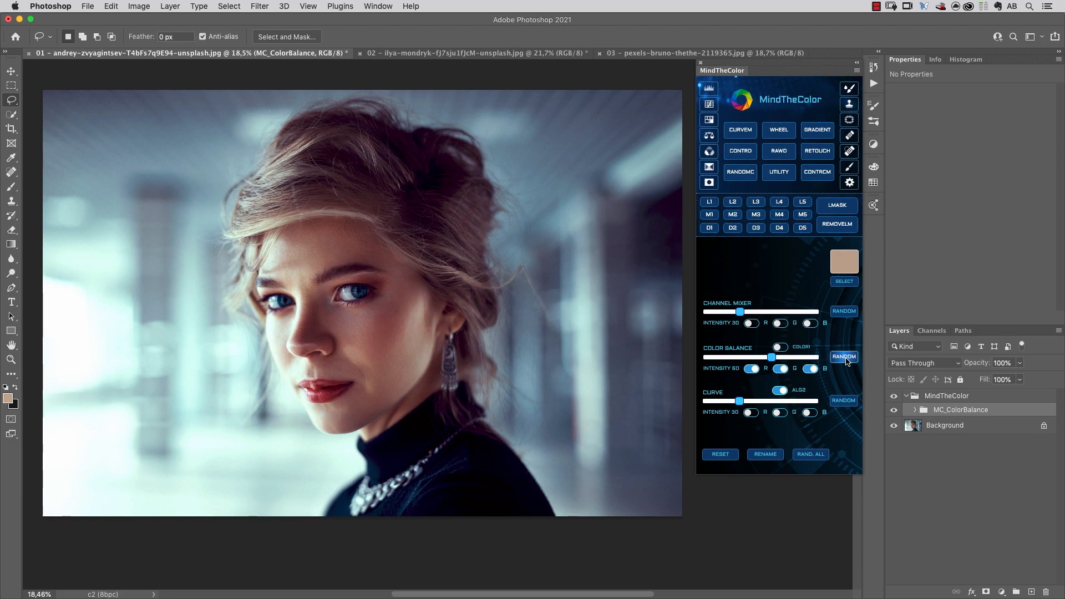
left_click(846, 358)
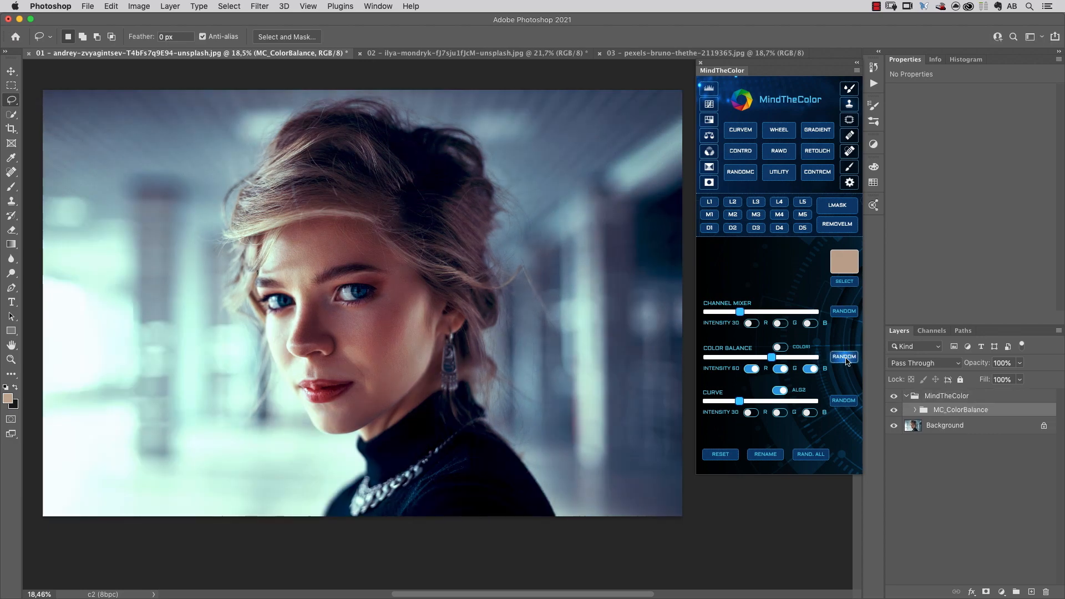
Randomize Color Balance once more in COLOR1 mode, switch it to COLOR2 and generate three more random grades.
left_click(846, 359)
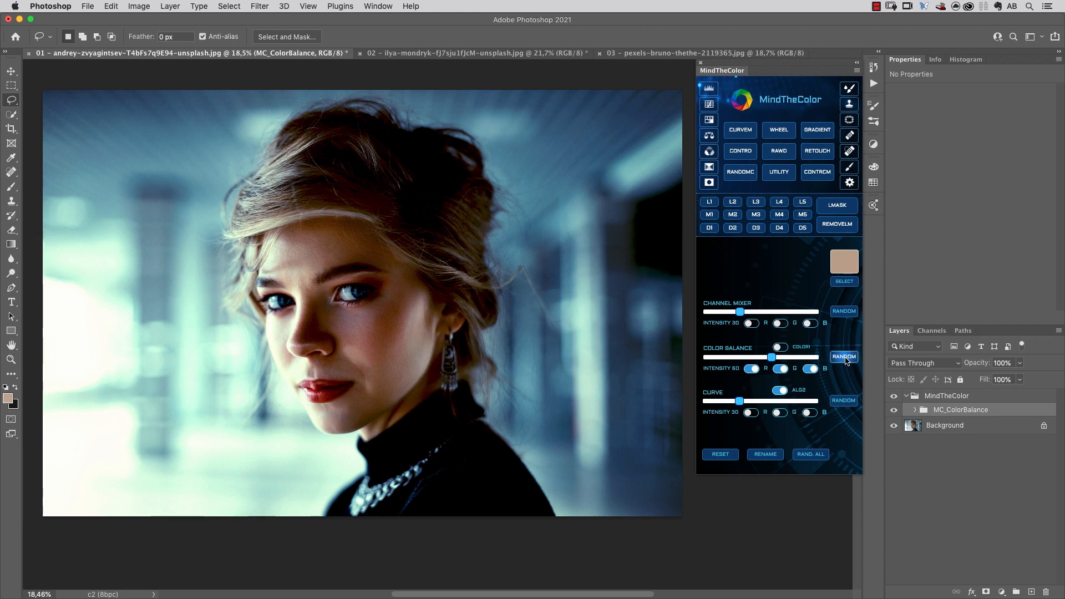
left_click(781, 348)
left_click(844, 357)
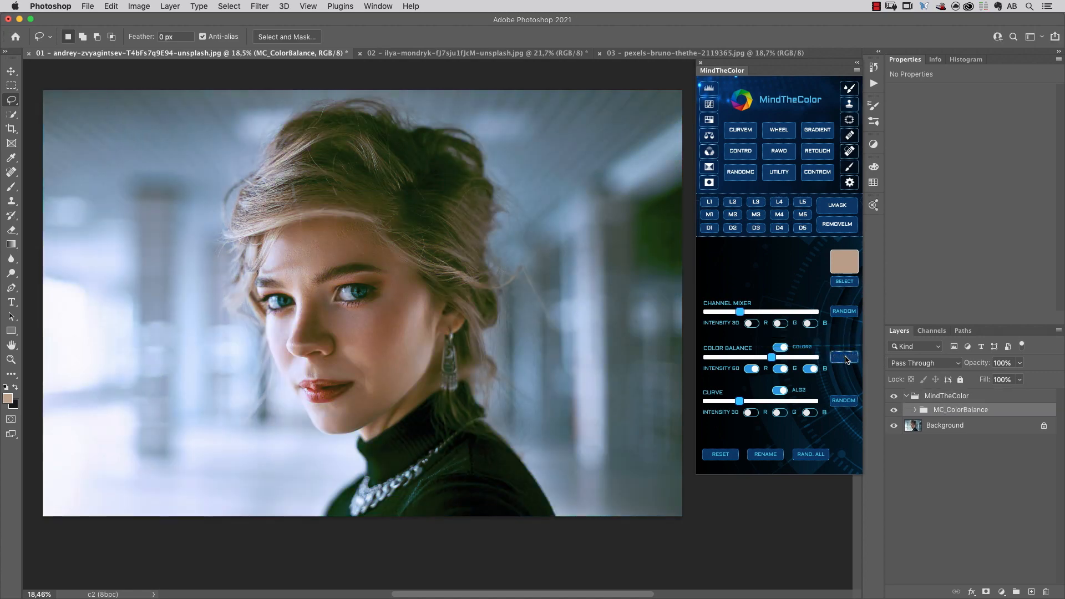
left_click(845, 357)
left_click(844, 357)
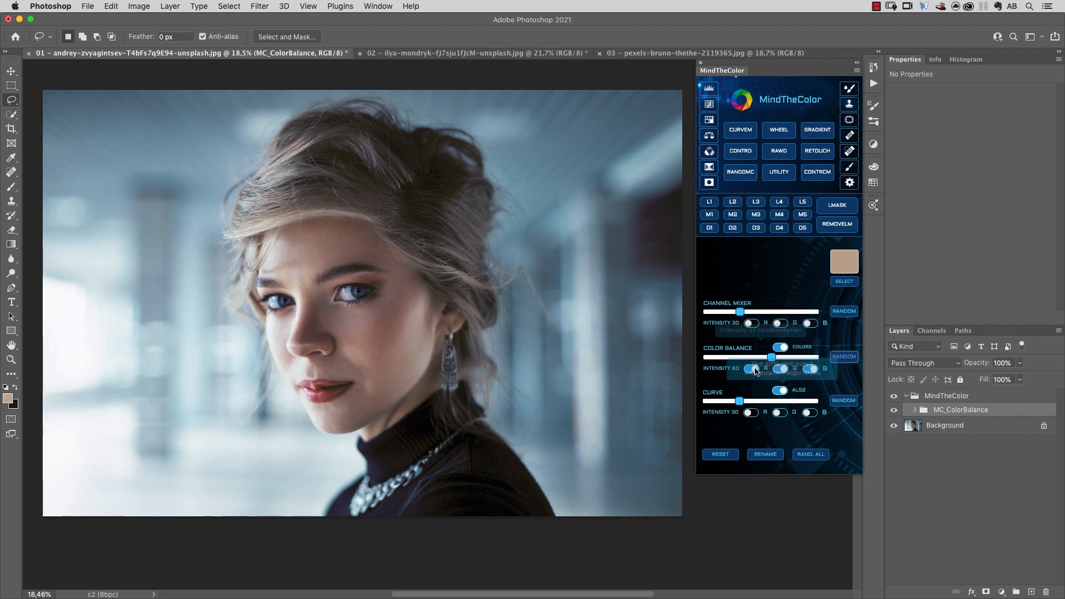
Turn off the R, G and B channels for Color Balance and delete the MindTheColor group.
left_click(752, 369)
left_click(781, 369)
left_click(811, 369)
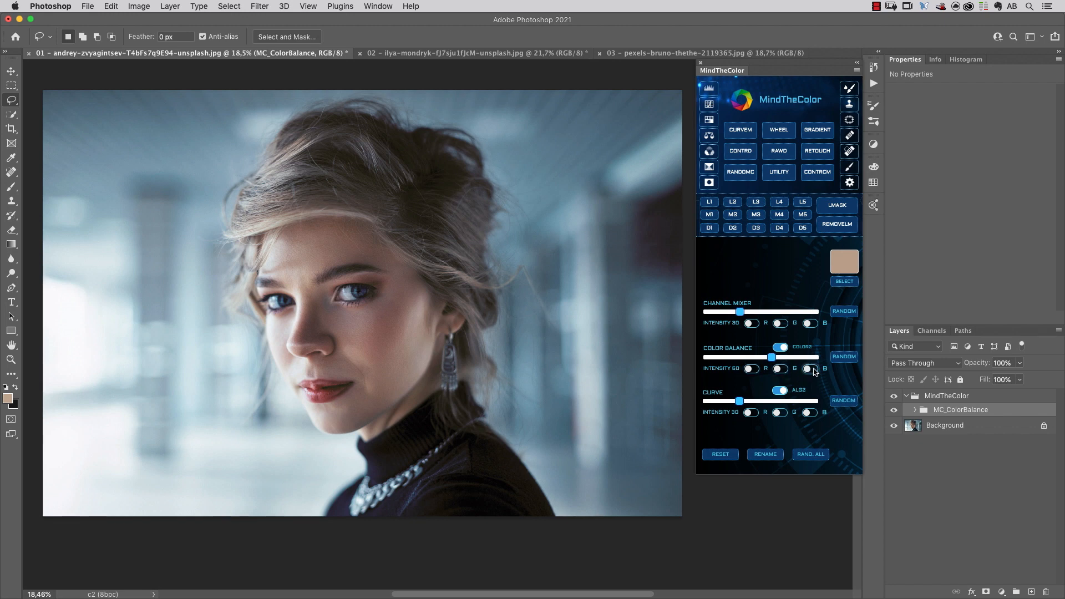
left_click_drag(968, 398, 1046, 592)
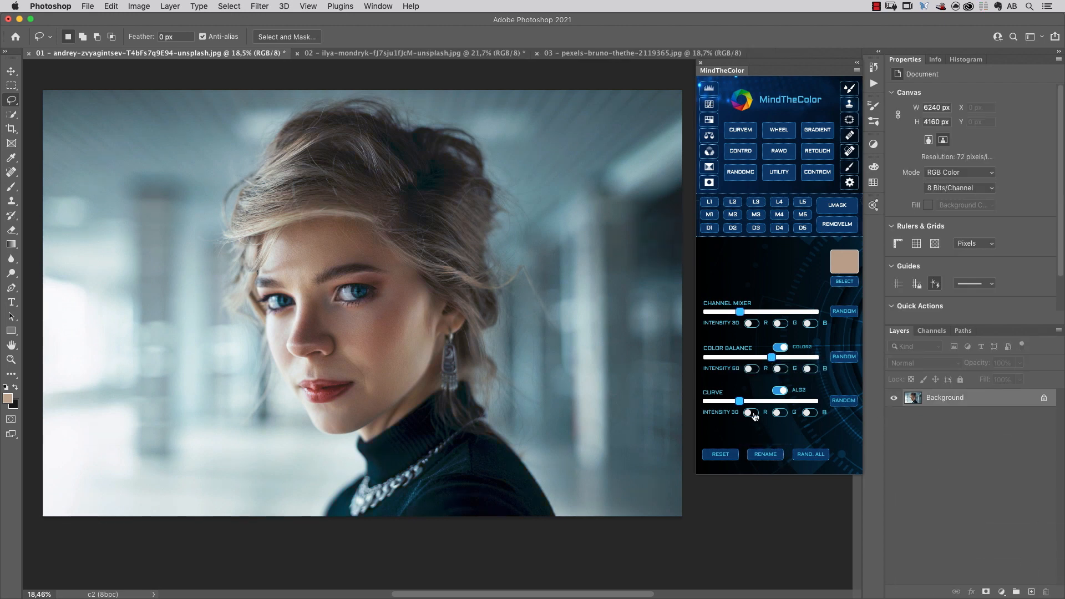
Enable the R, G and B channels for Curve and generate a random curve grade at intensity 30.
left_click(753, 413)
left_click(780, 413)
left_click(811, 413)
left_click(844, 401)
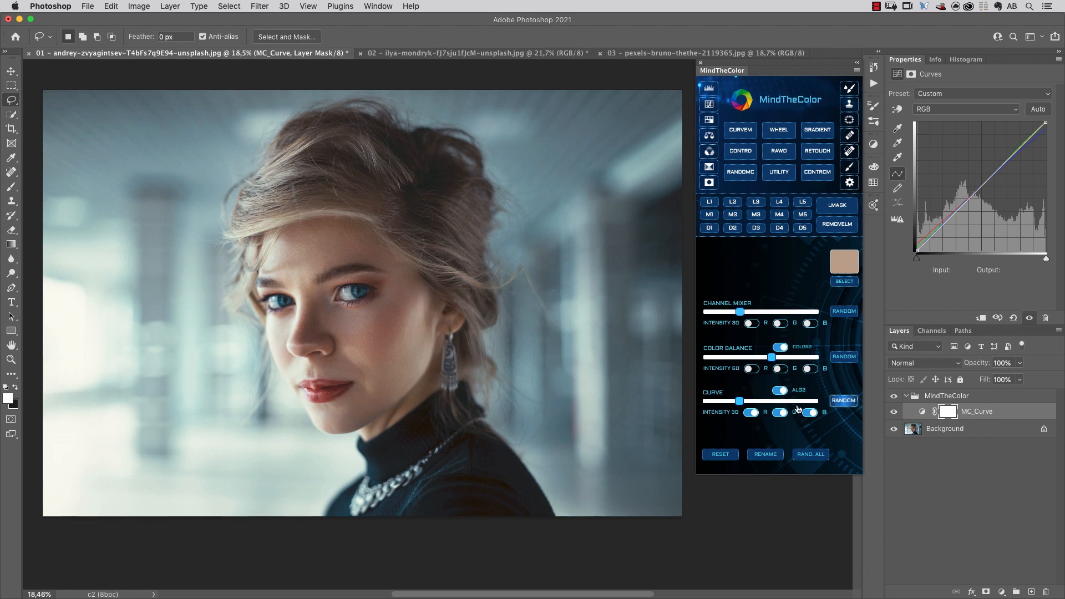
Raise the Curve intensity to 55 and generate three random curve grades with the ALG2 algorithm.
left_click_drag(740, 401, 765, 406)
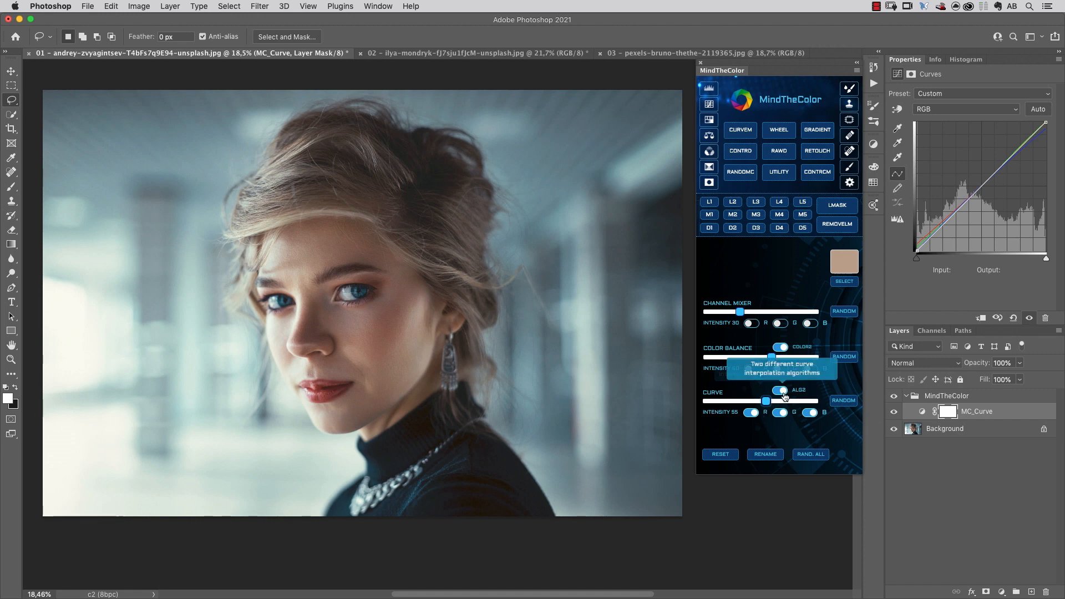
left_click(844, 400)
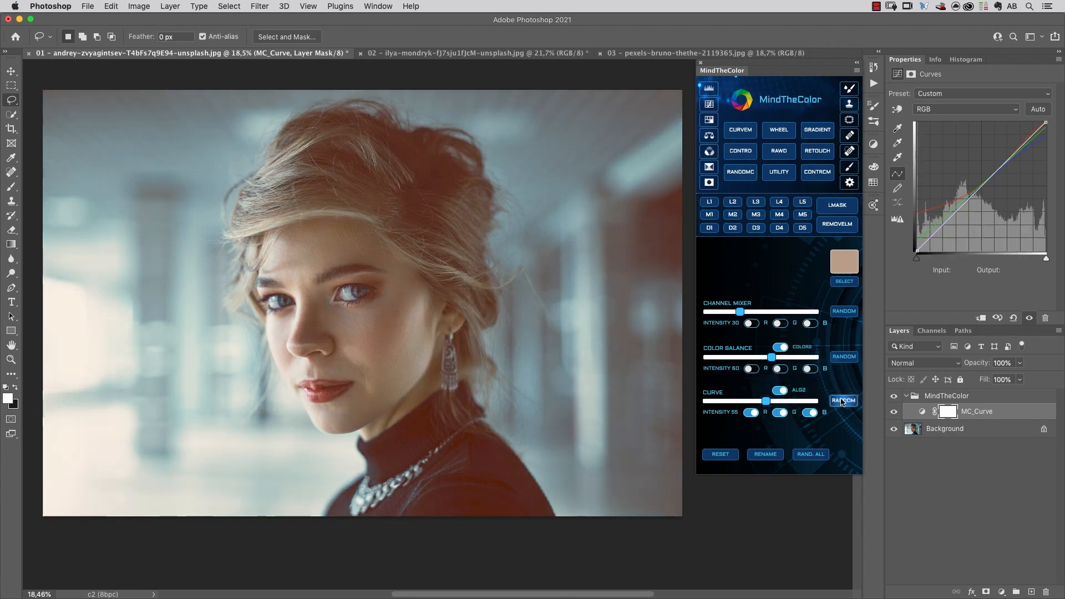
left_click(843, 401)
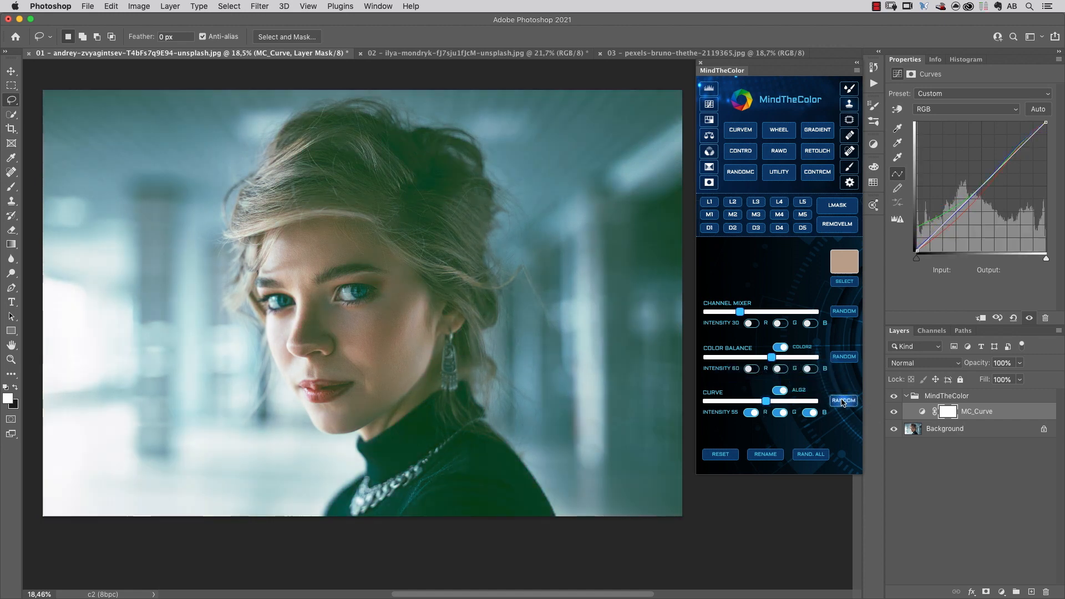
left_click(842, 400)
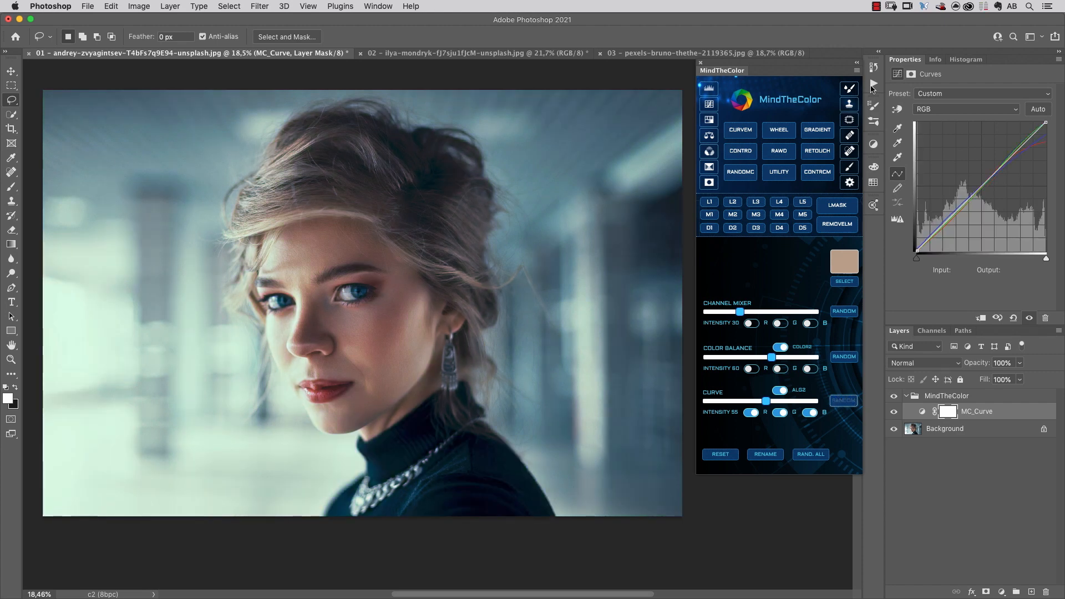
Save the current curve grade as a history snapshot named "Grade 07 Curve".
left_click(874, 68)
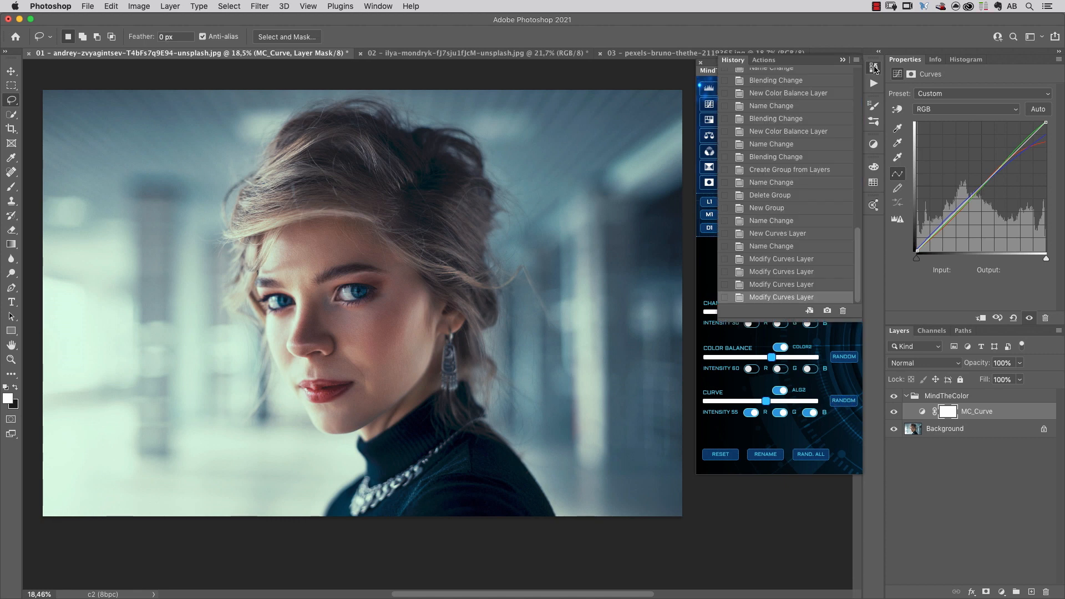
left_click(827, 311)
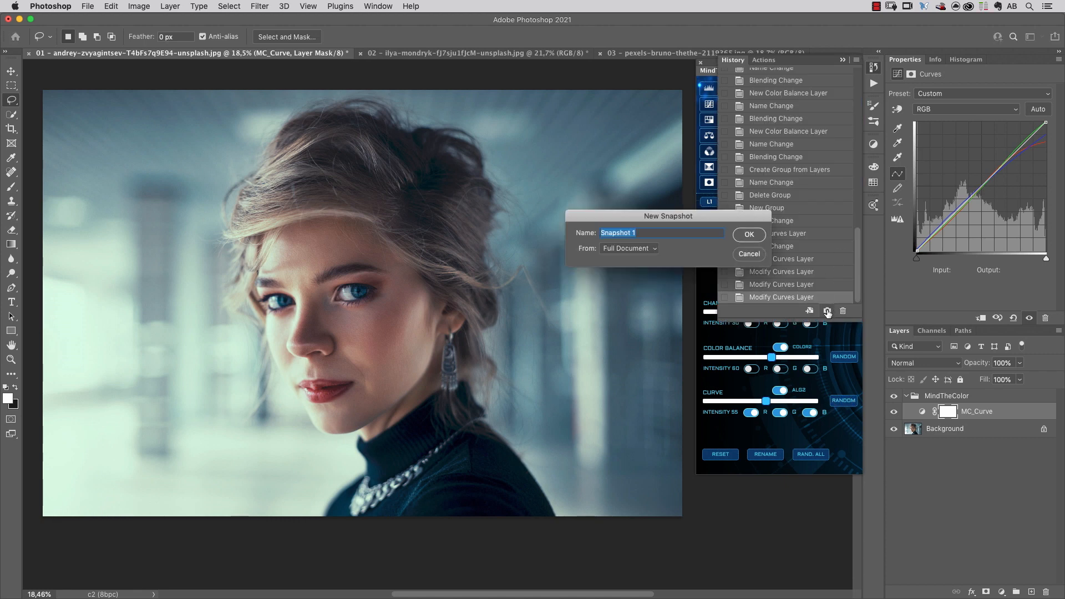
type("Grade 07 Curve")
key("Return")
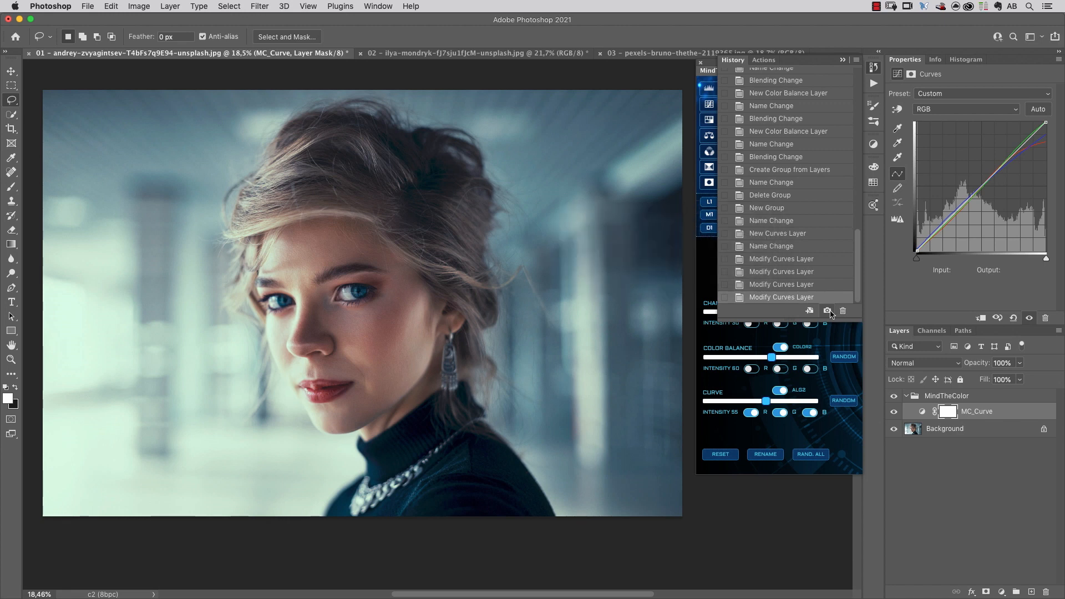
left_click(843, 59)
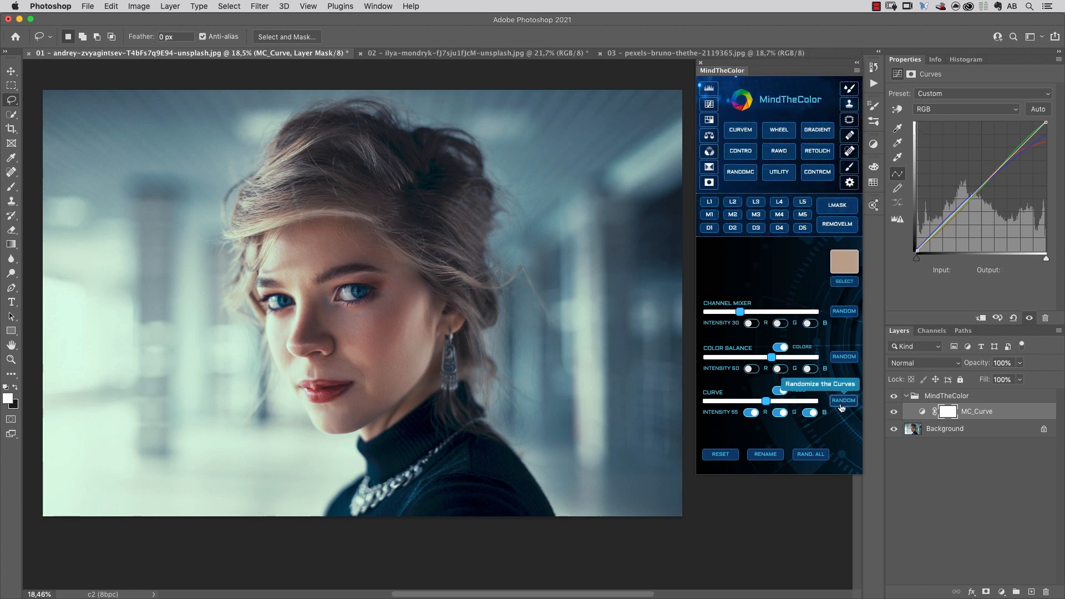
Generate six more random curve grades with ALG2 at intensity 55.
left_click(844, 400)
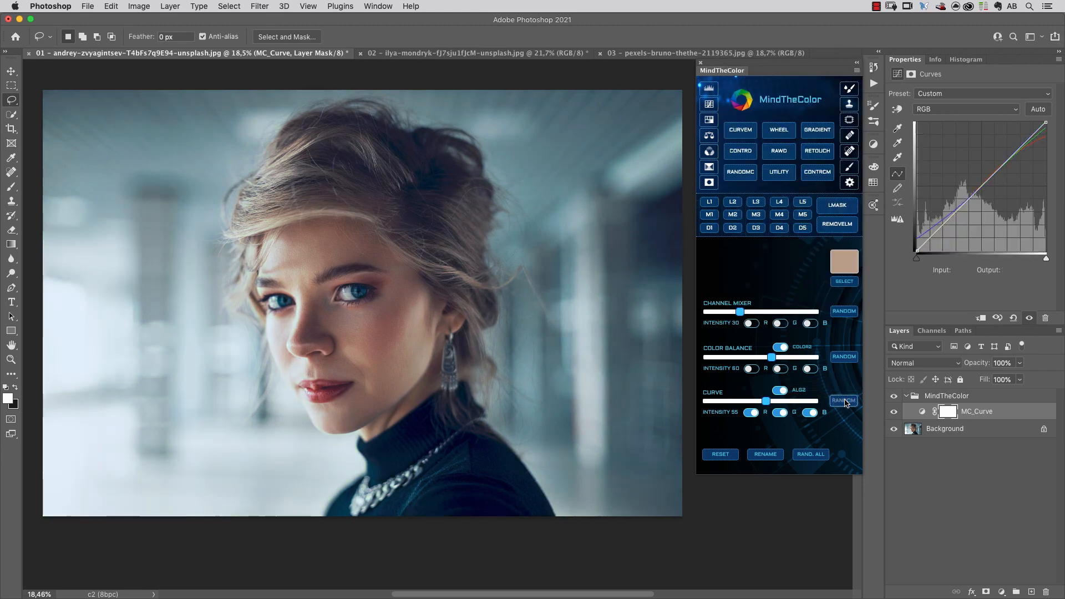
left_click(843, 401)
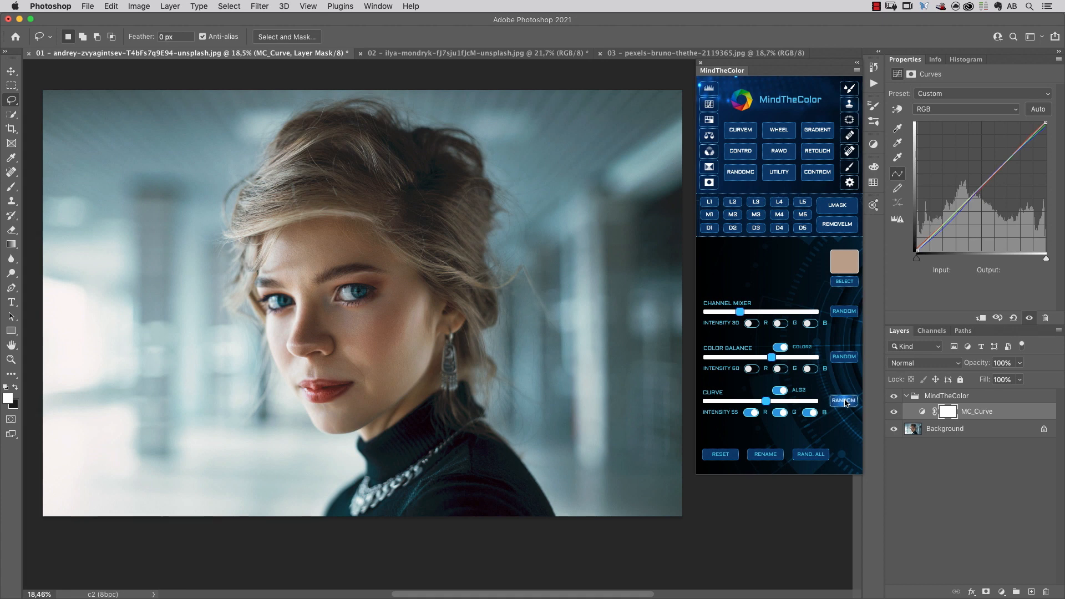
left_click(844, 401)
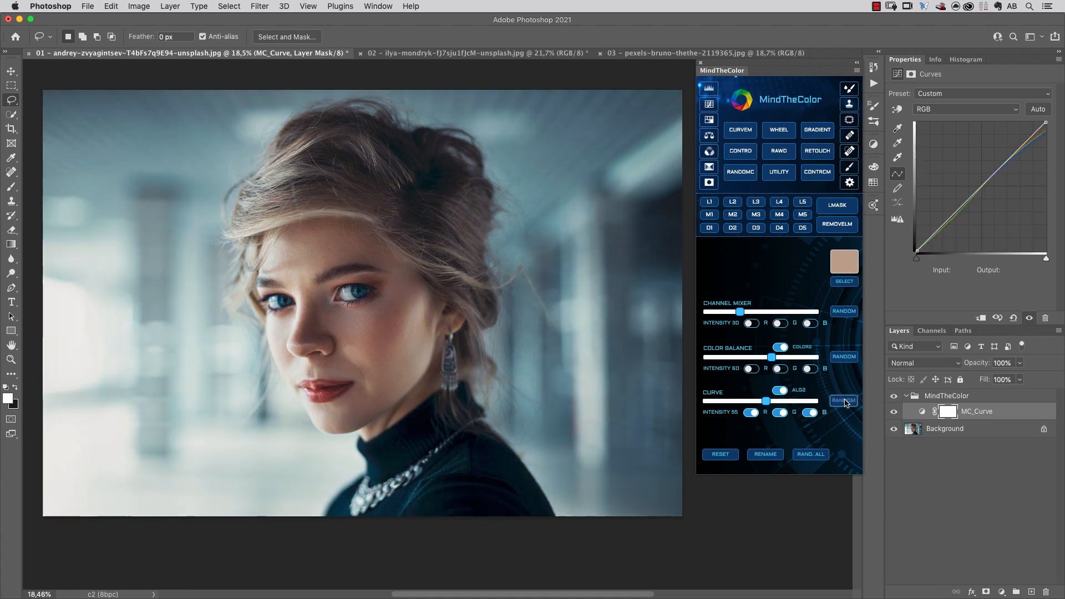
left_click(844, 401)
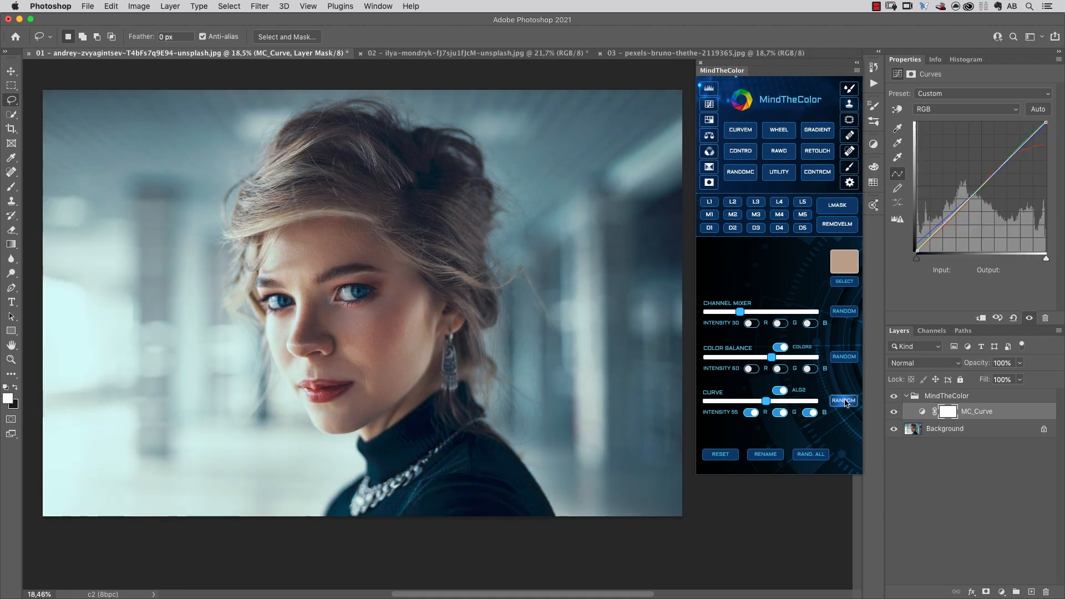
left_click(844, 400)
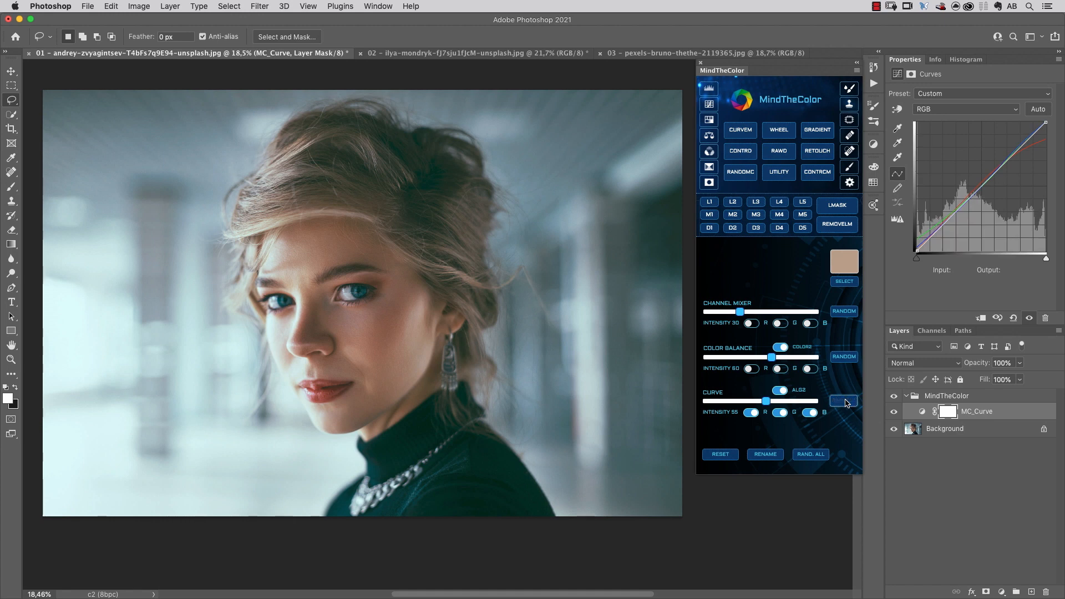
left_click(844, 400)
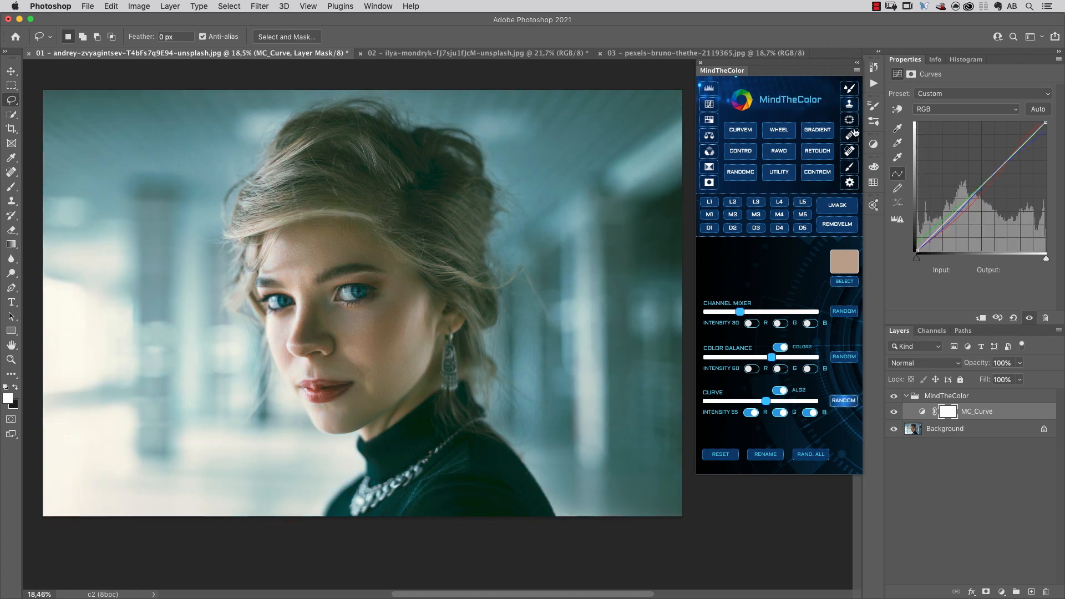
Save the current curve grade as a history snapshot and rename it "Grade 08 Curve".
left_click(875, 68)
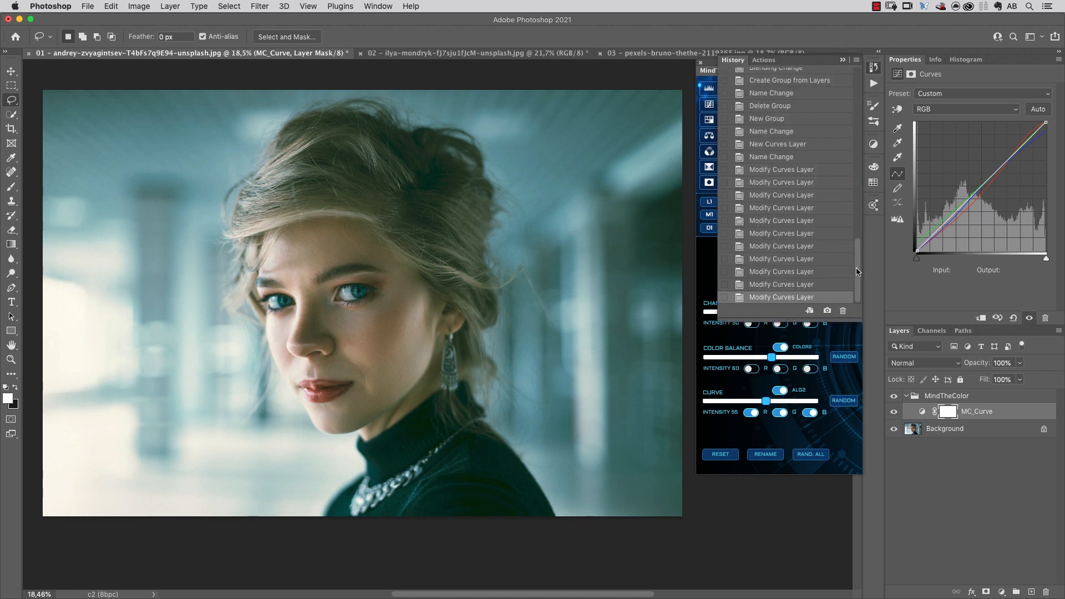
left_click_drag(858, 276, 856, 115)
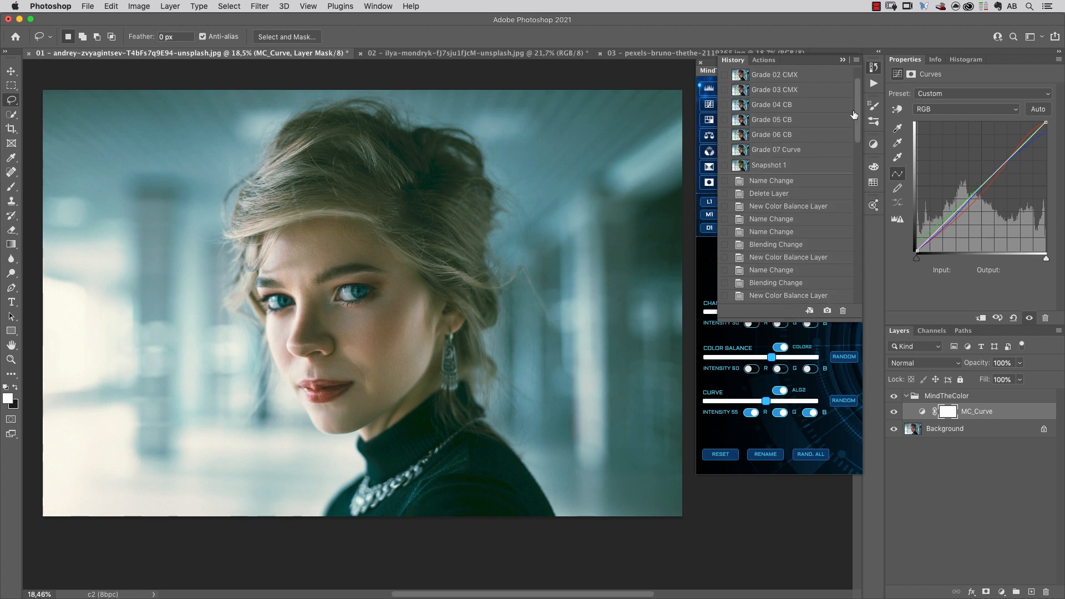
double_click(773, 164)
type("Grade 08")
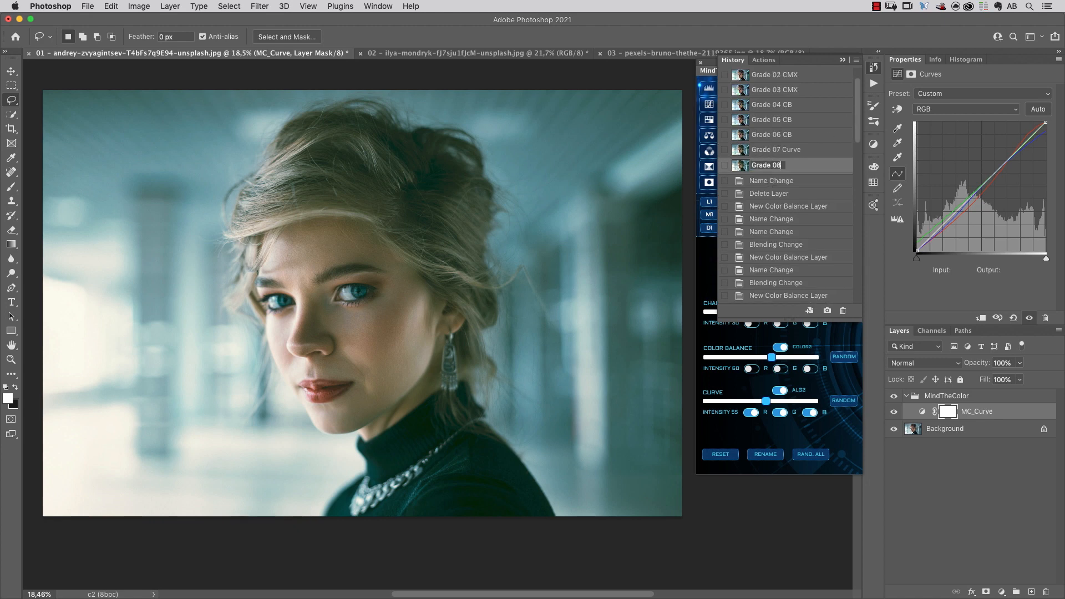
type(" Curve")
key("Return")
left_click(873, 67)
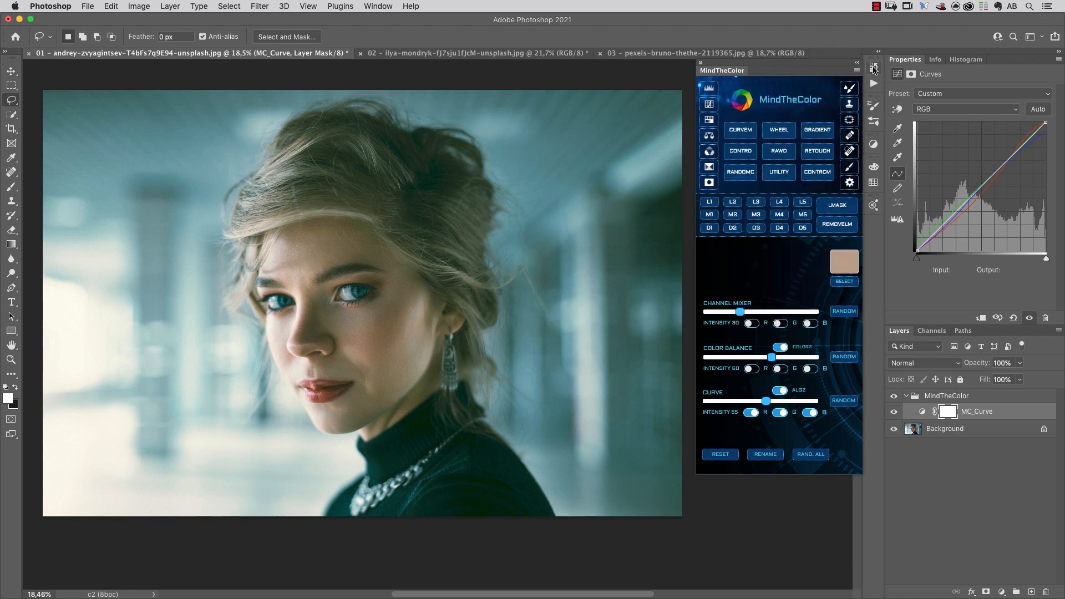
Switch Curve to ALG1 at intensity 30 and generate four random curve grades, comparing with the MindTheColor group hidden.
left_click(778, 391)
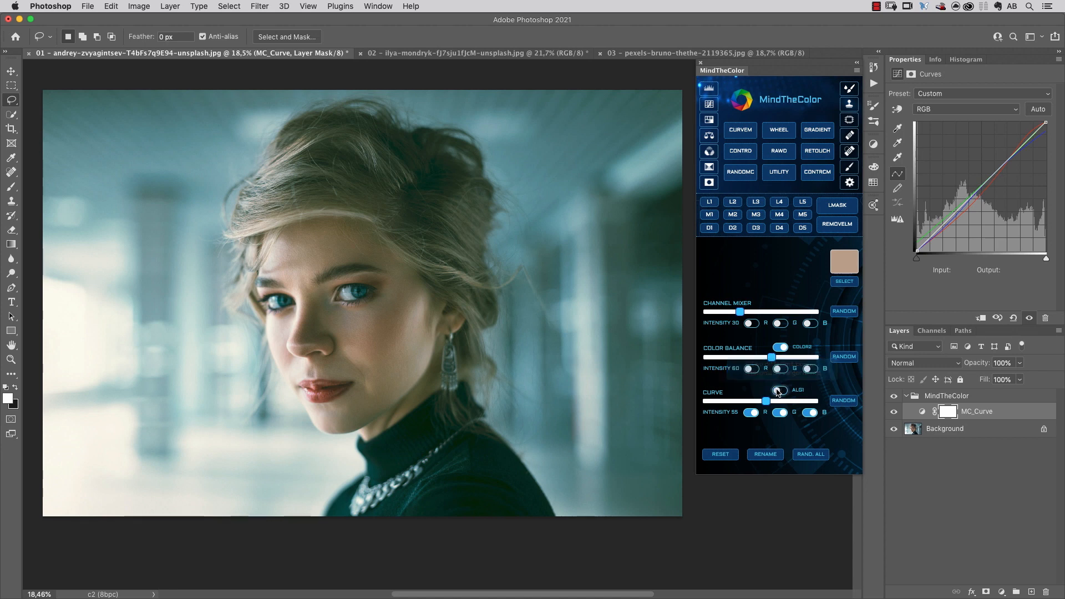
left_click(844, 402)
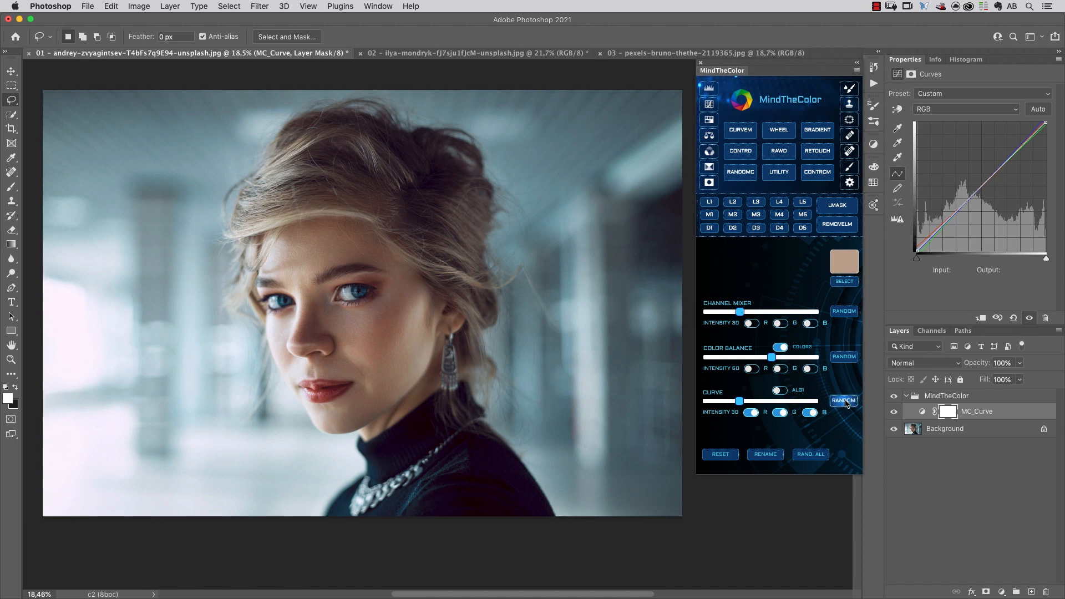
left_click(844, 402)
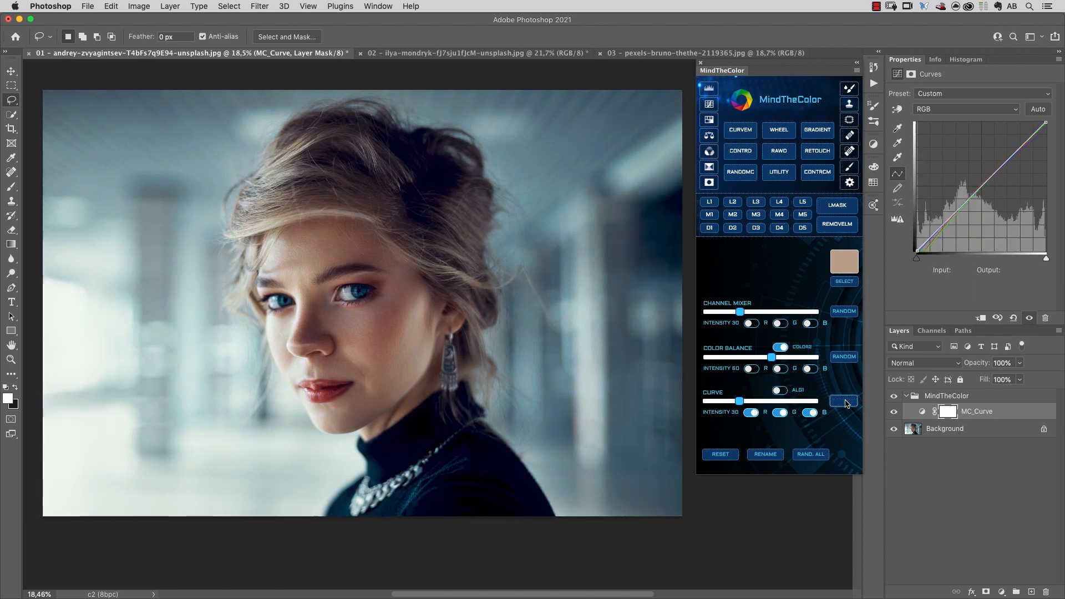
left_click(894, 396)
left_click(844, 402)
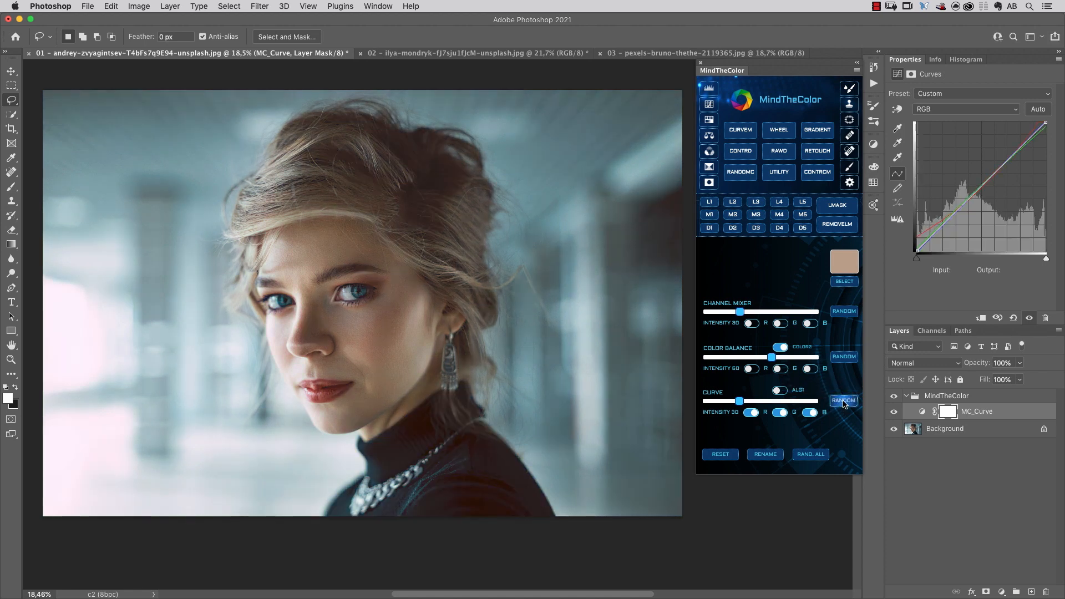
left_click(844, 403)
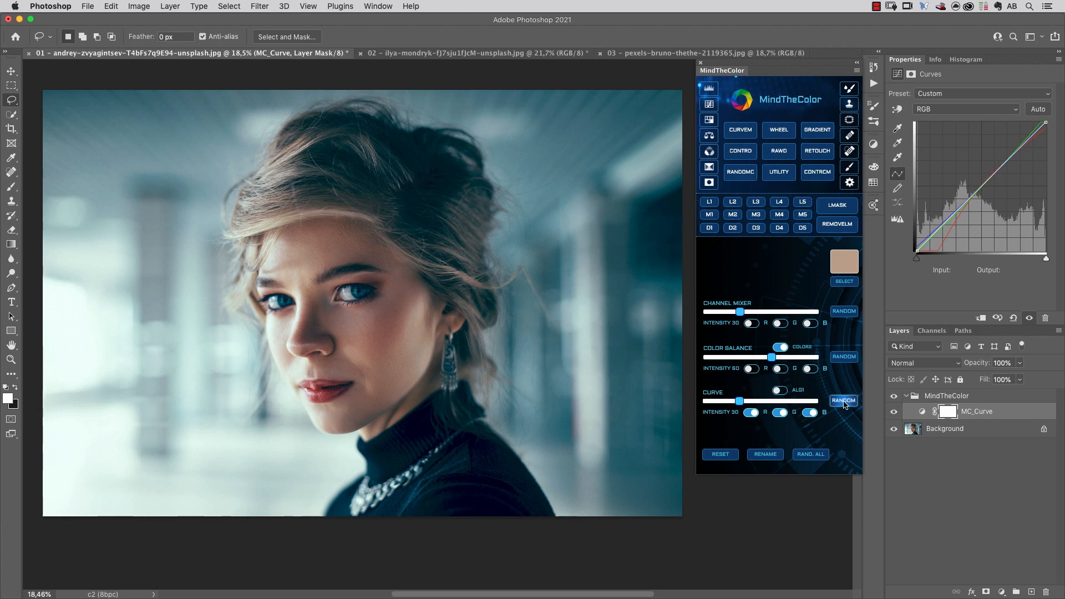
Save the current ALG1 curve grade as a history snapshot named "Grade 09 Curve".
left_click(875, 69)
left_click(828, 311)
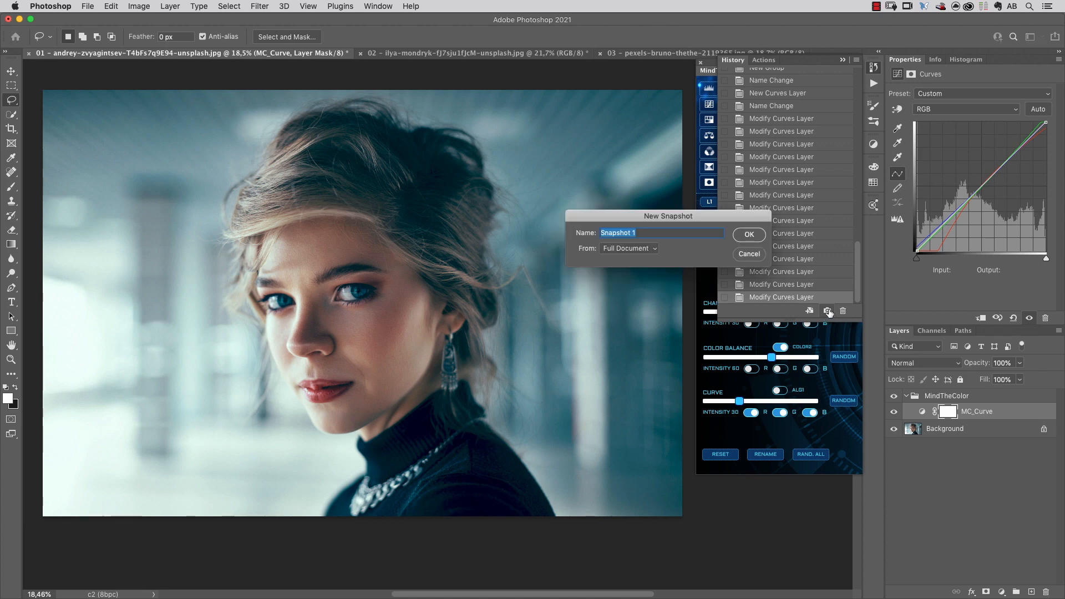
type("Grade 09 Curve")
key("Return")
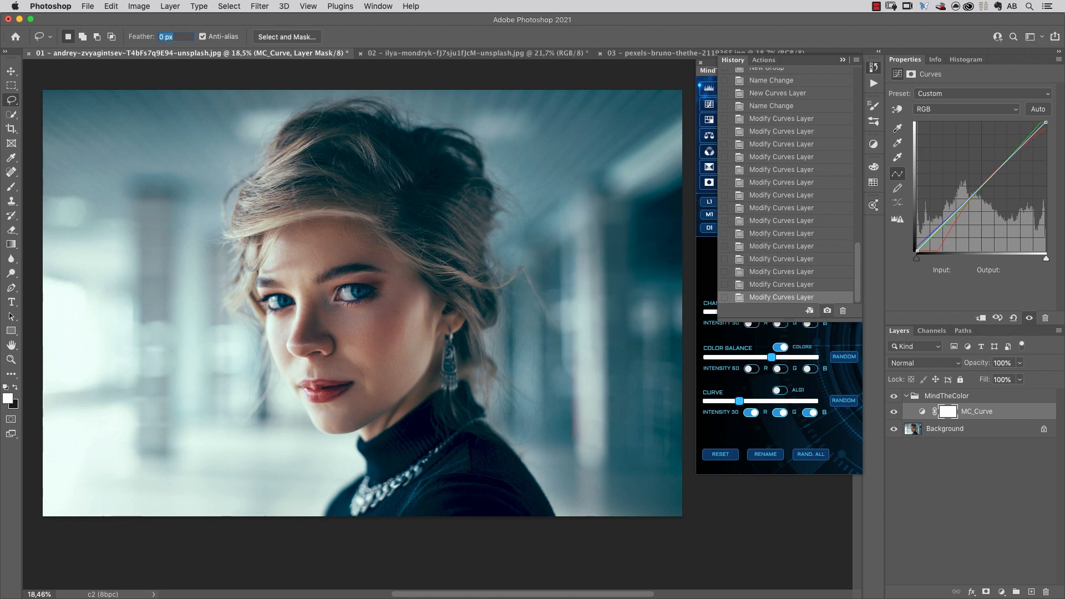
left_click(874, 65)
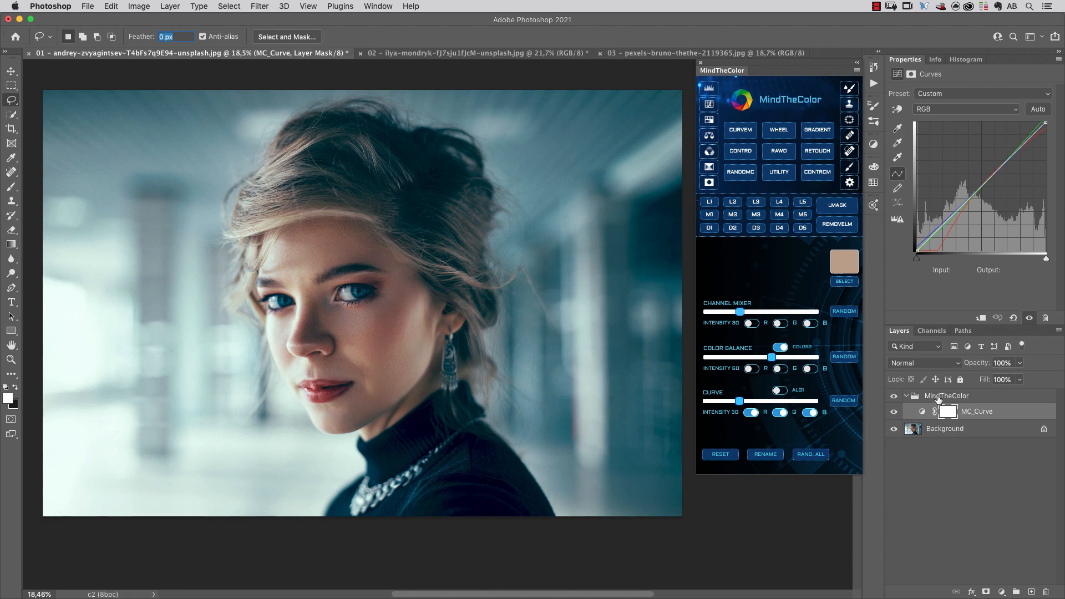
Delete the MindTheColor group and enable the R, G and B channels for both Color Balance and Channel Mixer.
left_click_drag(937, 396, 1046, 591)
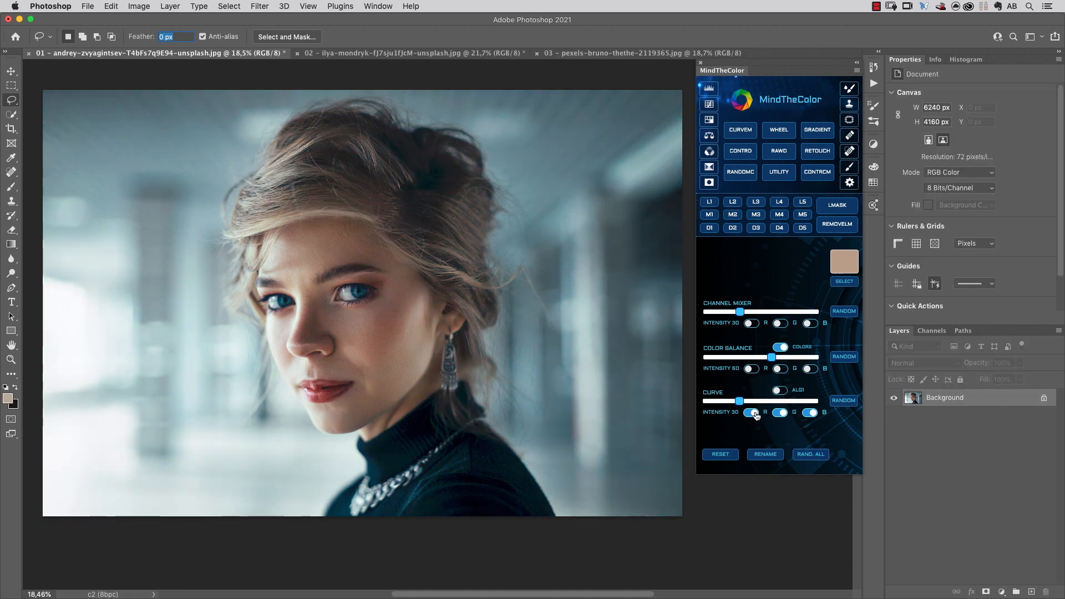
left_click(752, 369)
left_click(783, 370)
left_click(811, 369)
left_click(755, 326)
left_click(783, 325)
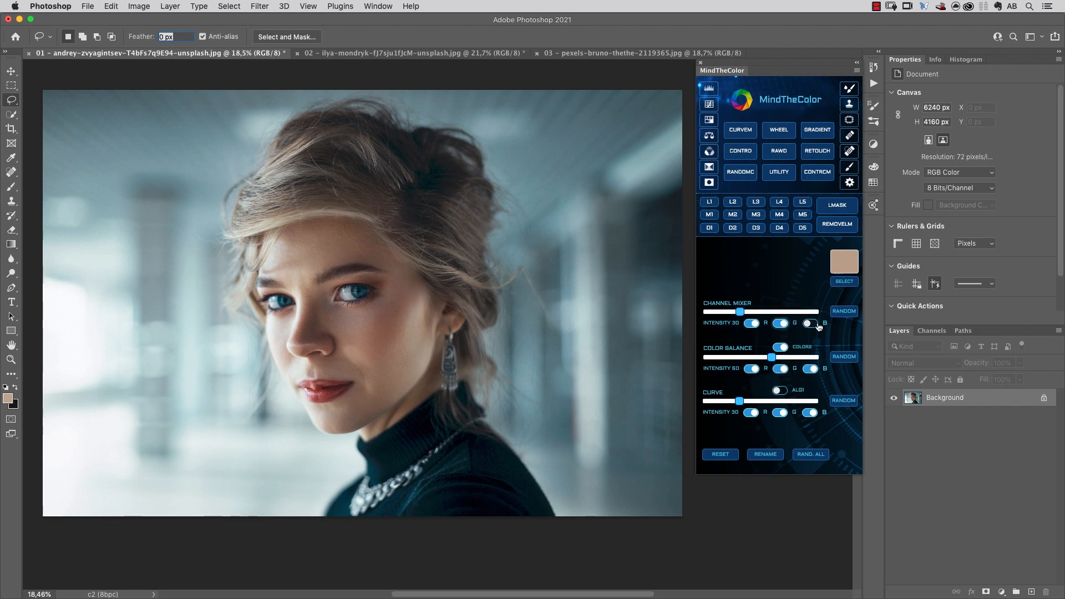
left_click(813, 325)
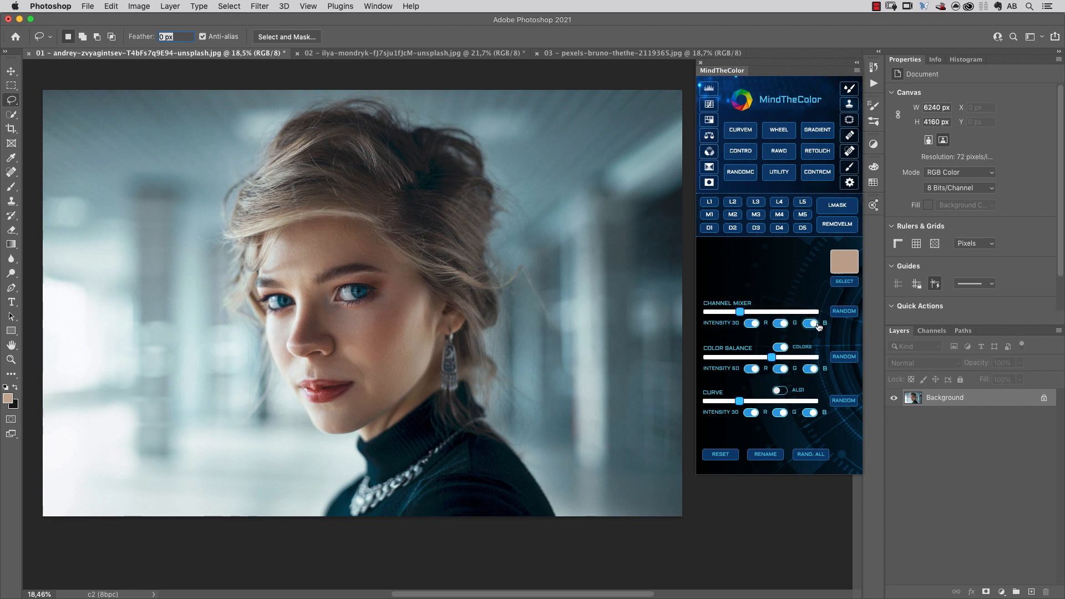
Switch Curve to ALG2, generate a random grade with all three adjustments, and inspect the layers inside the MindTheColor group.
left_click(780, 391)
left_click(811, 455)
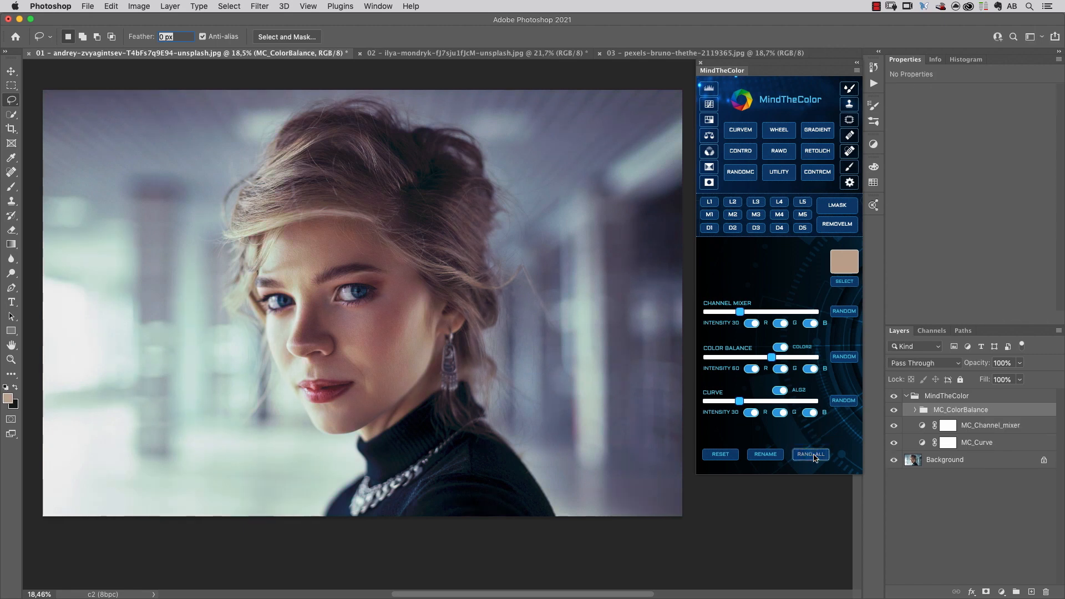
left_click(916, 411)
left_click(1012, 430)
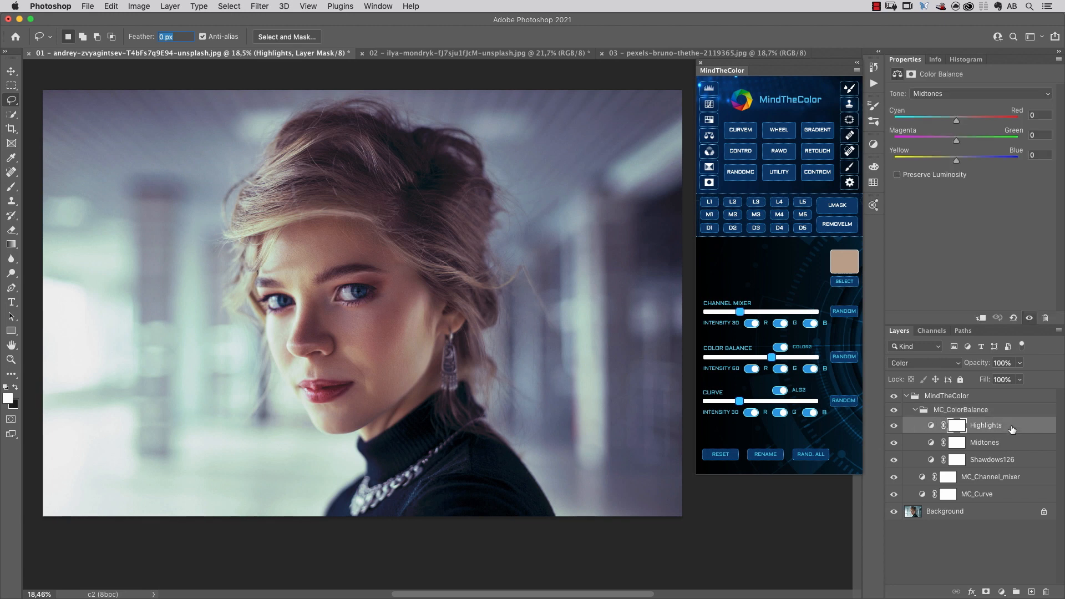
left_click(915, 411)
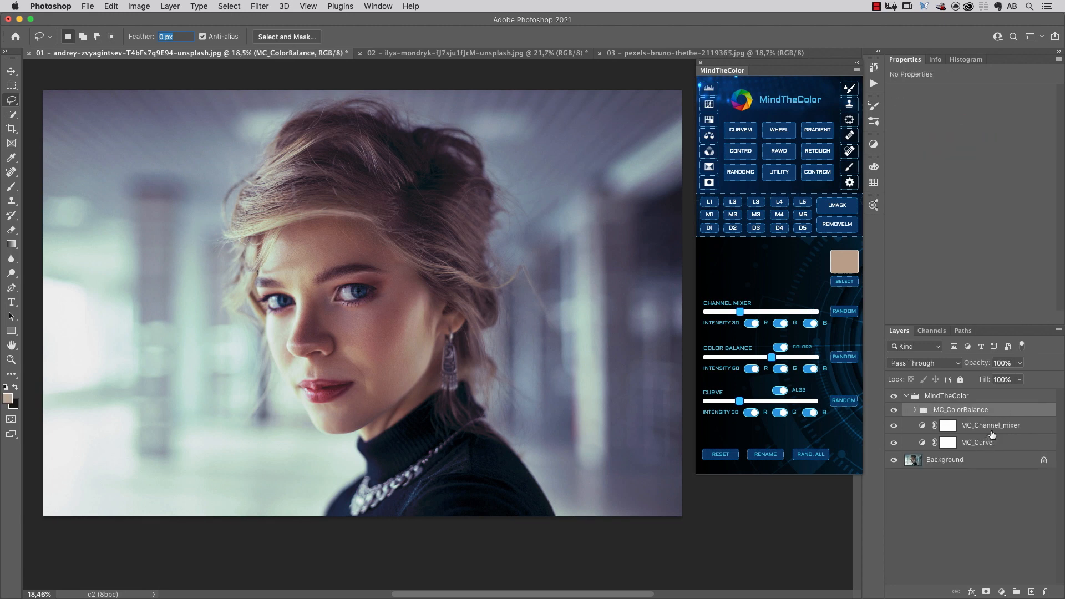
left_click(1006, 426)
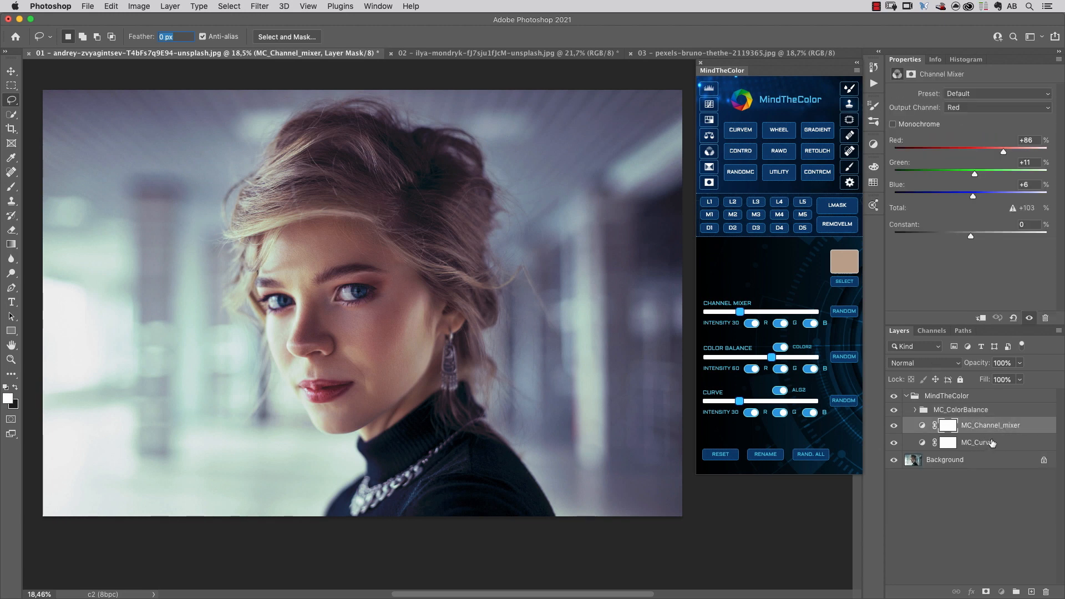
left_click(992, 441)
left_click(936, 397)
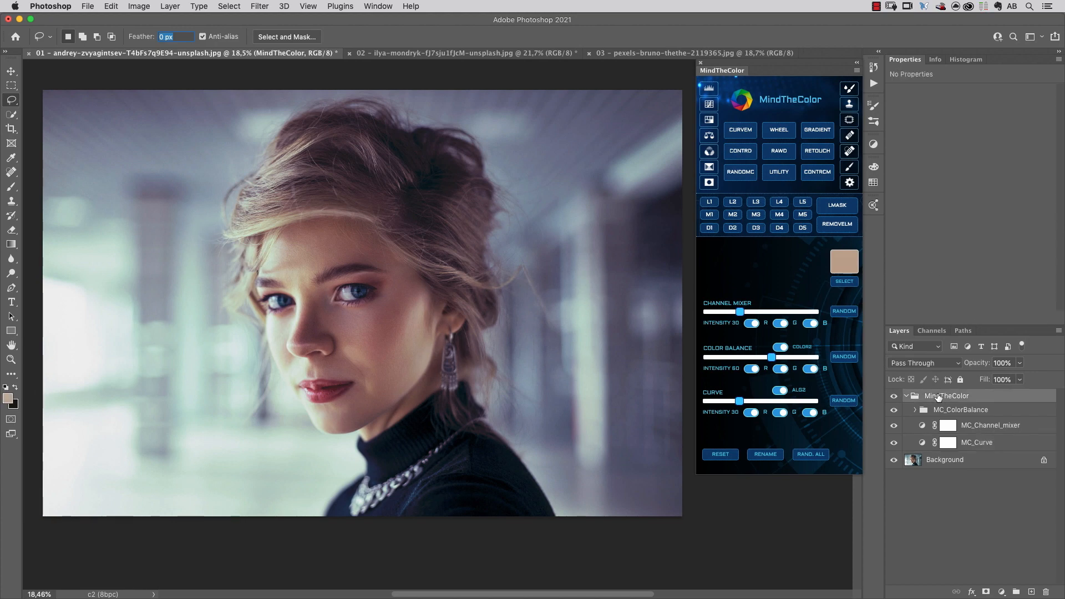
Generate three more random grades combining Channel Mixer, Color Balance and Curve.
left_click(818, 456)
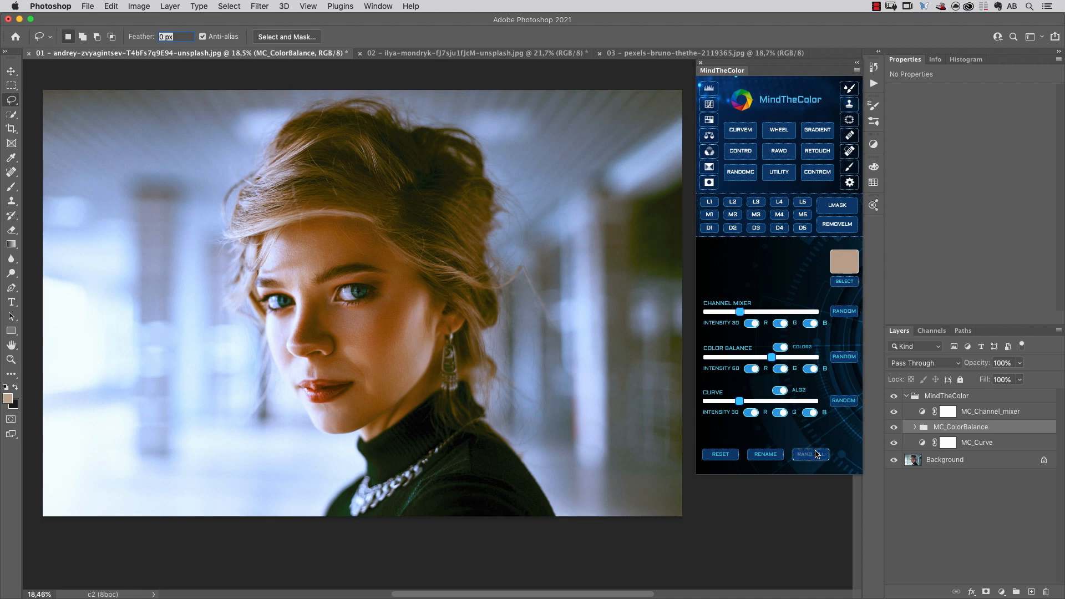
left_click(814, 454)
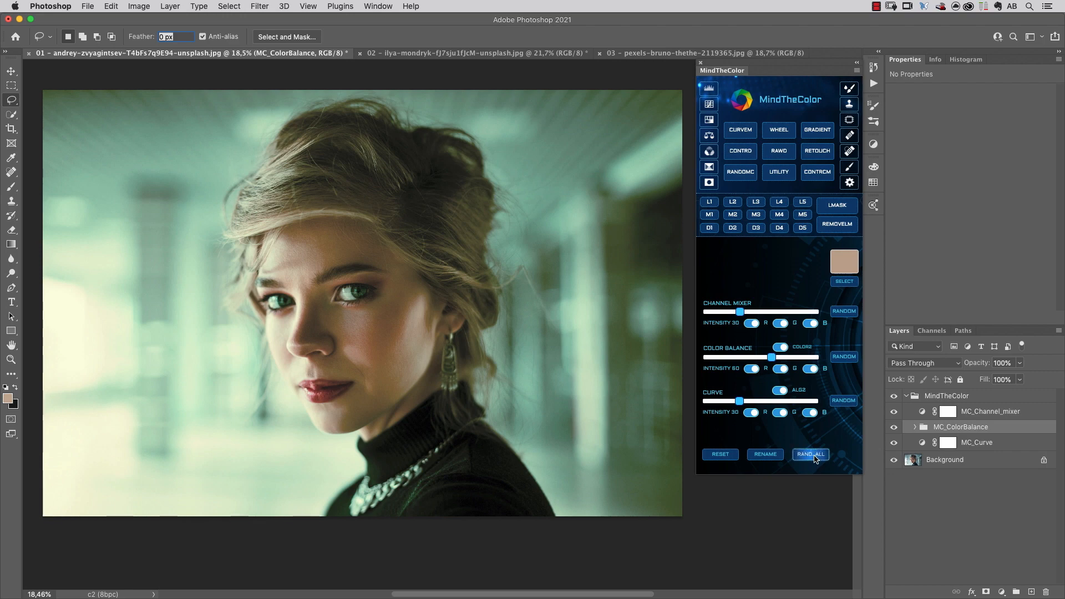
left_click(814, 454)
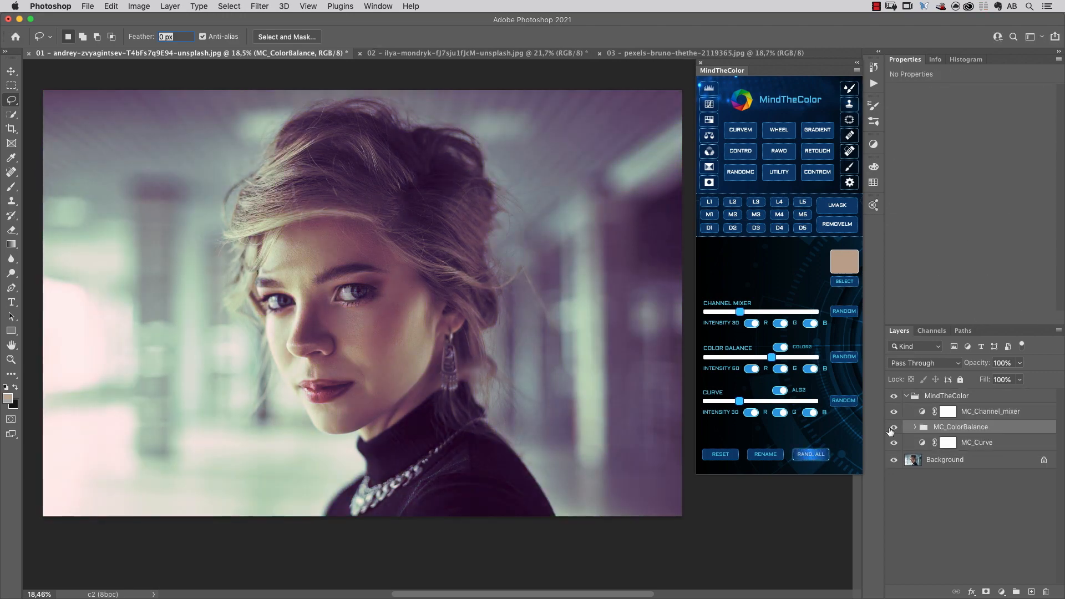
Reduce the MindTheColor group's opacity to 60%, comparing the portrait with the group hidden.
left_click(959, 397)
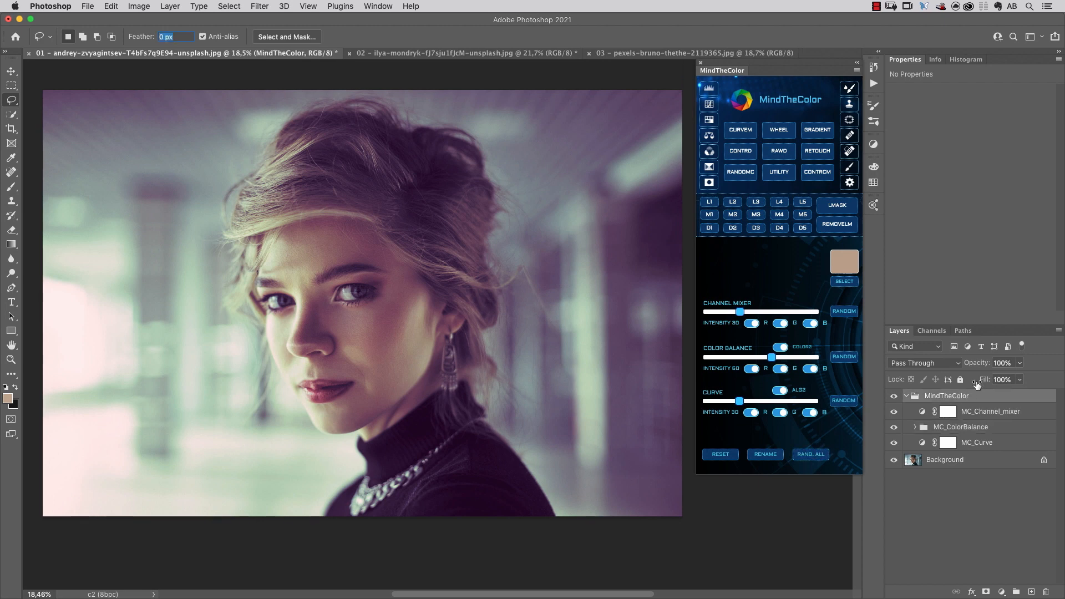
left_click_drag(980, 364, 950, 364)
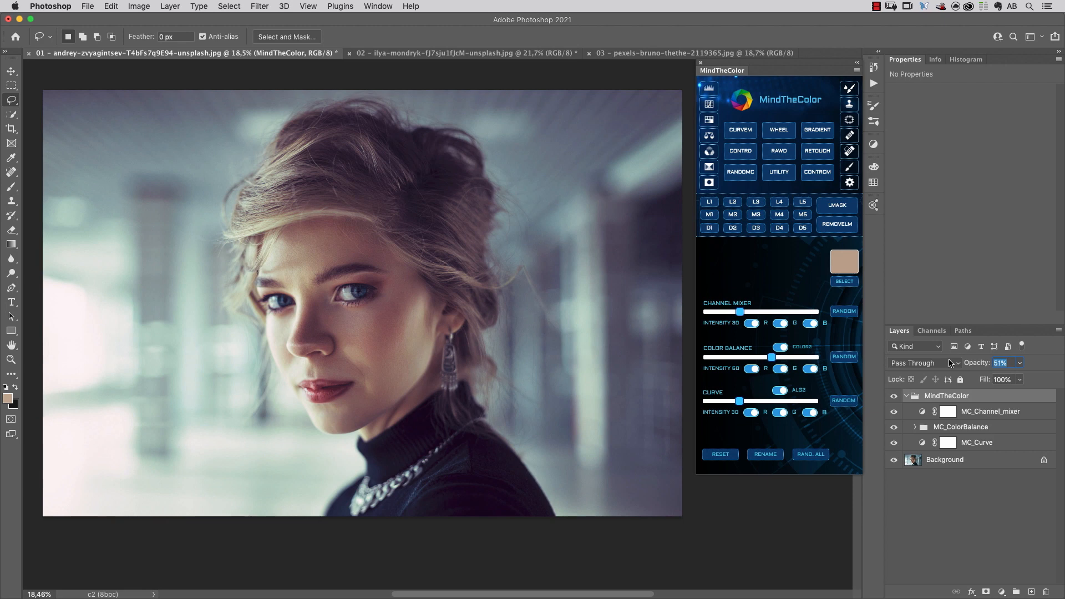
left_click(895, 396)
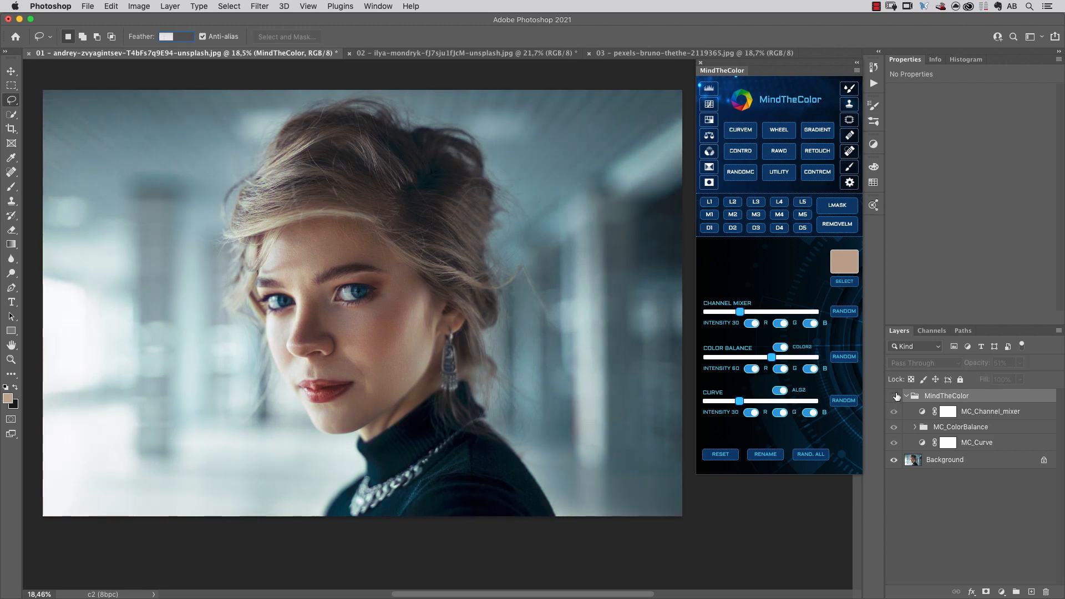
left_click(895, 396)
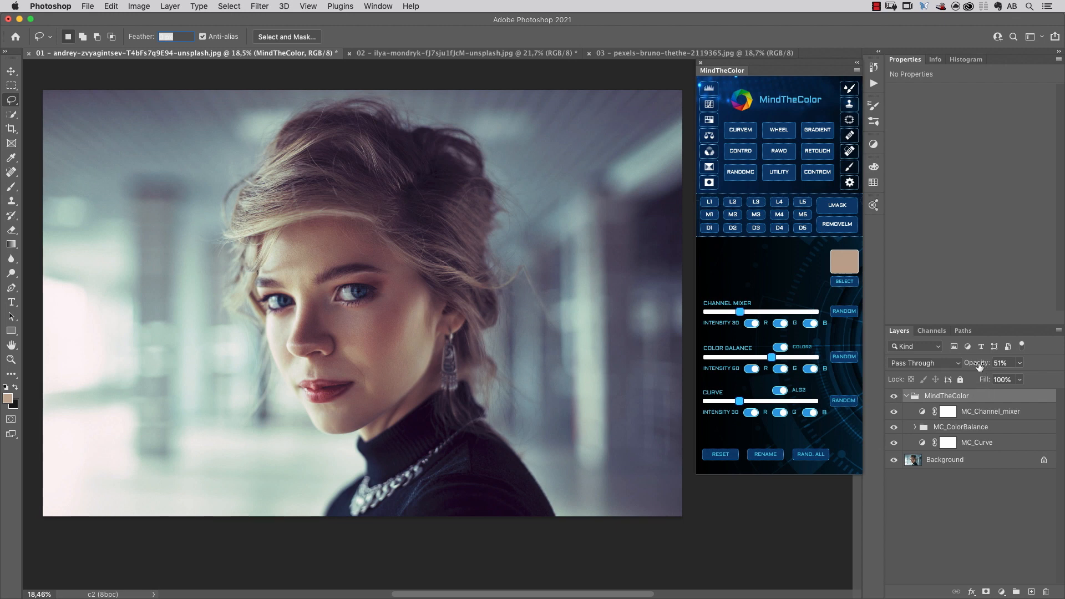
left_click_drag(977, 363, 982, 364)
Save the current combined grade as a history snapshot named "Grade 10 ALL".
left_click(874, 66)
left_click(827, 311, "alt")
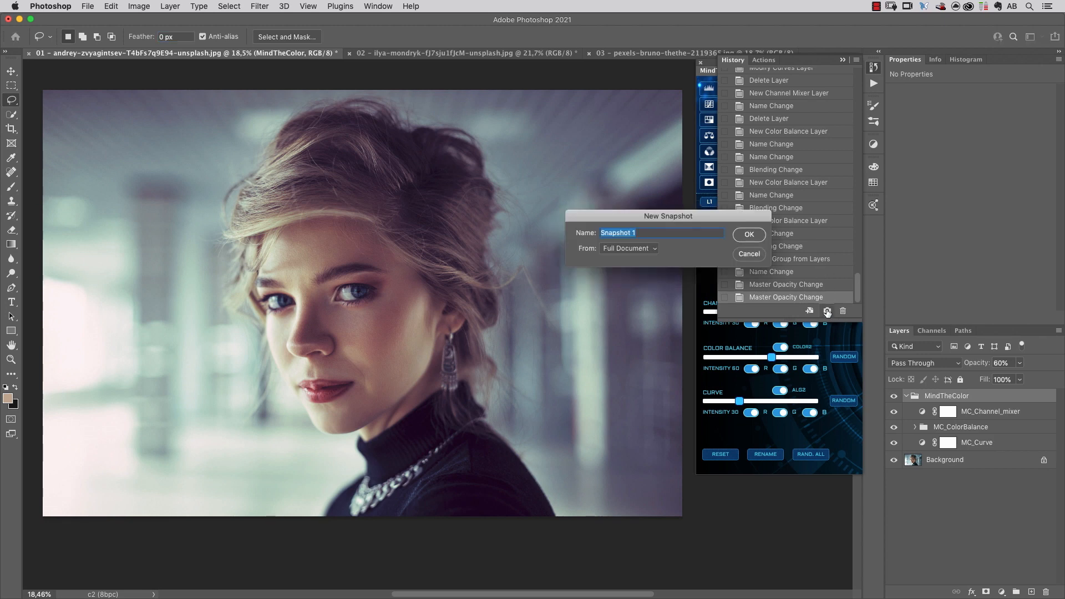
type("Grade 10 ALL")
key("Return")
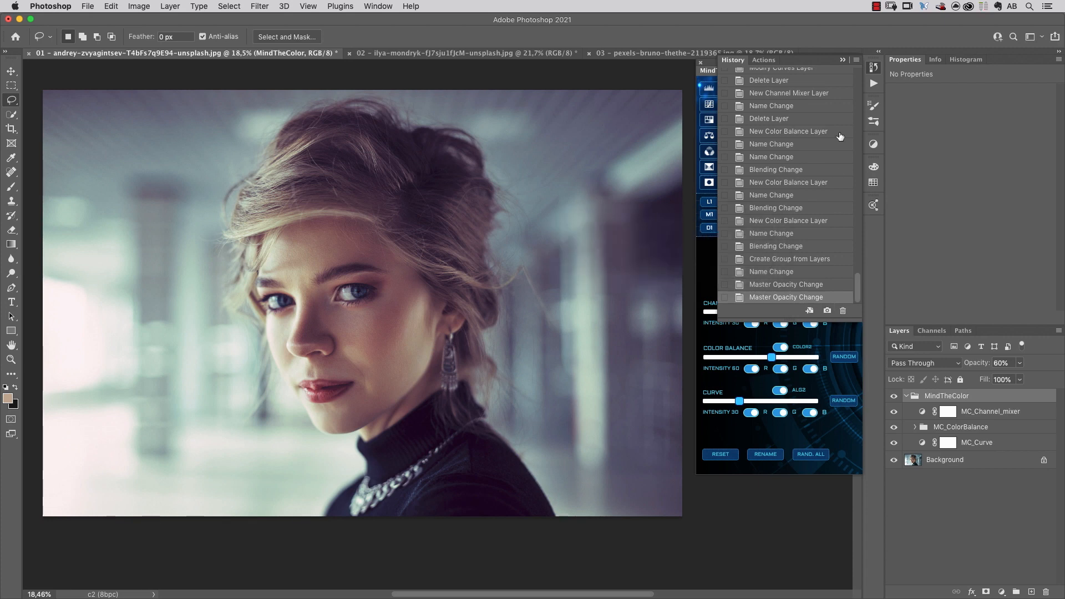
Compare the saved history snapshots on the portrait one by one, from Grade 01 CMX through Grade 10 ALL.
left_click_drag(858, 291, 856, 75)
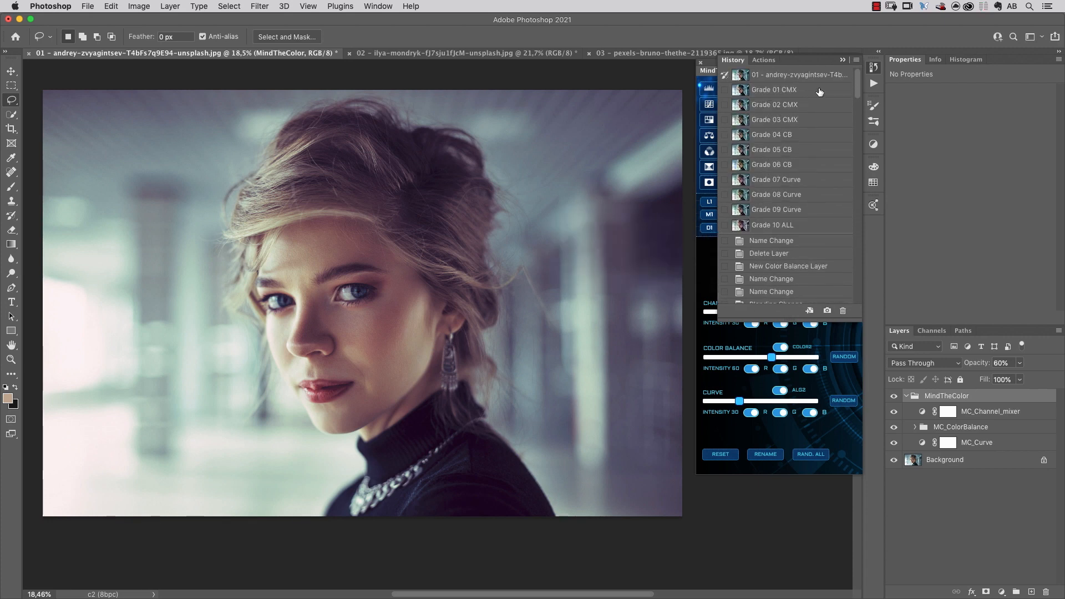
left_click(821, 90)
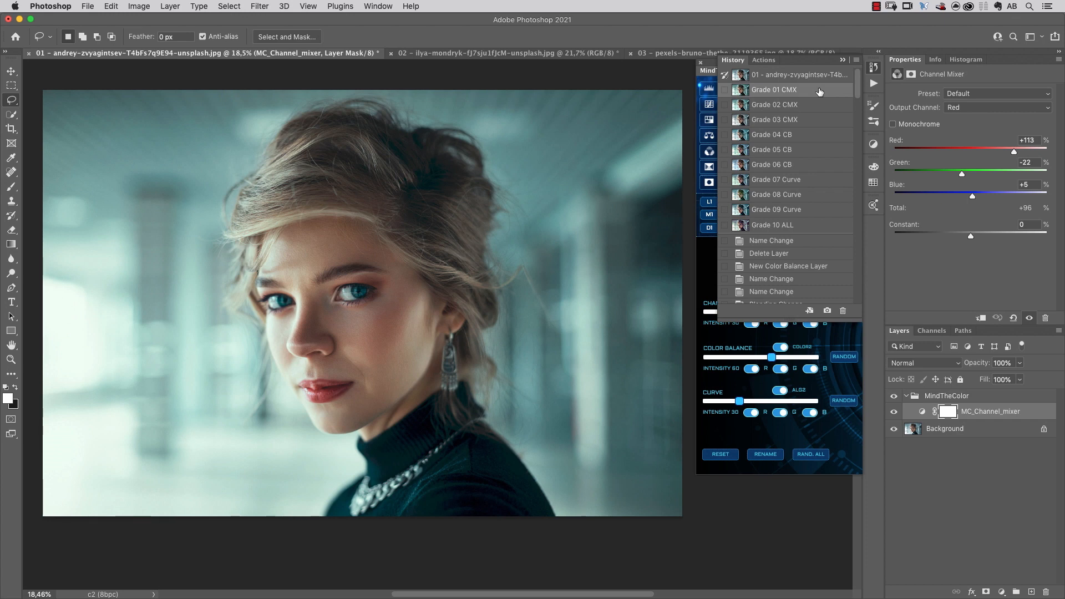
left_click(813, 106)
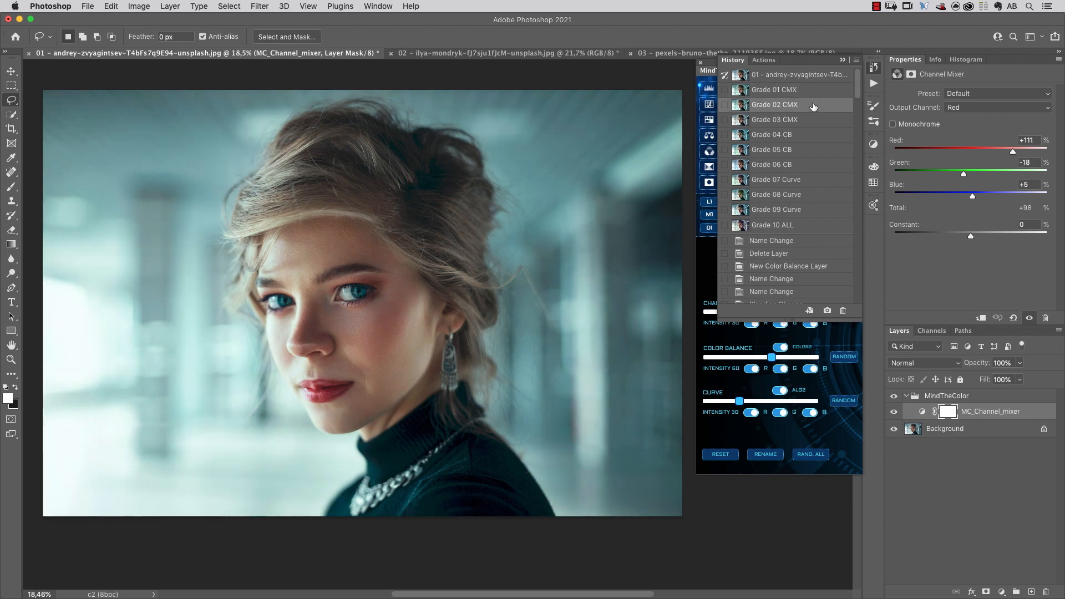
left_click(814, 120)
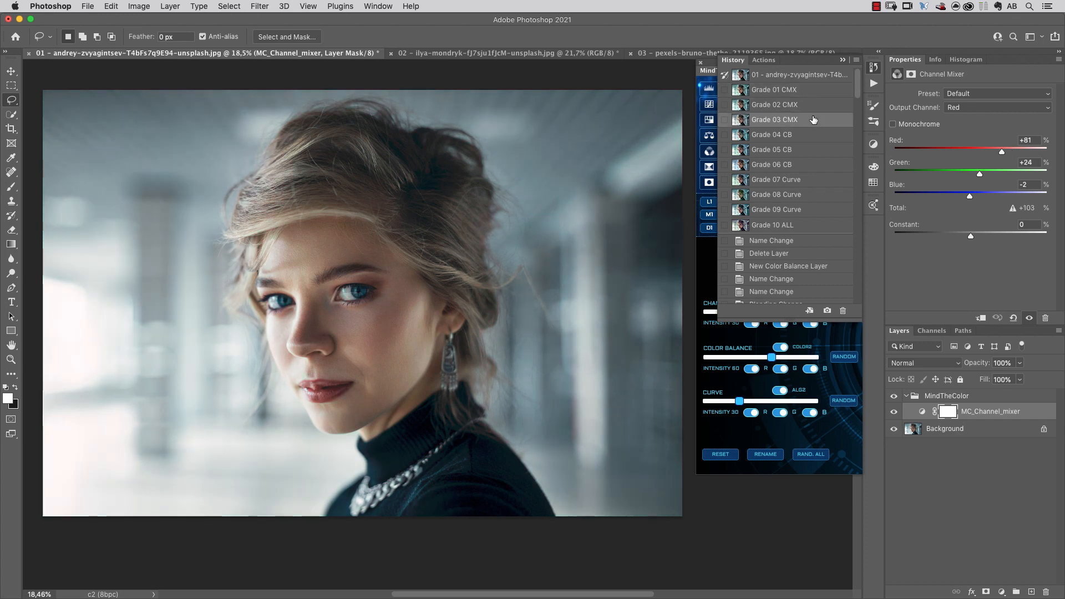
left_click(809, 137)
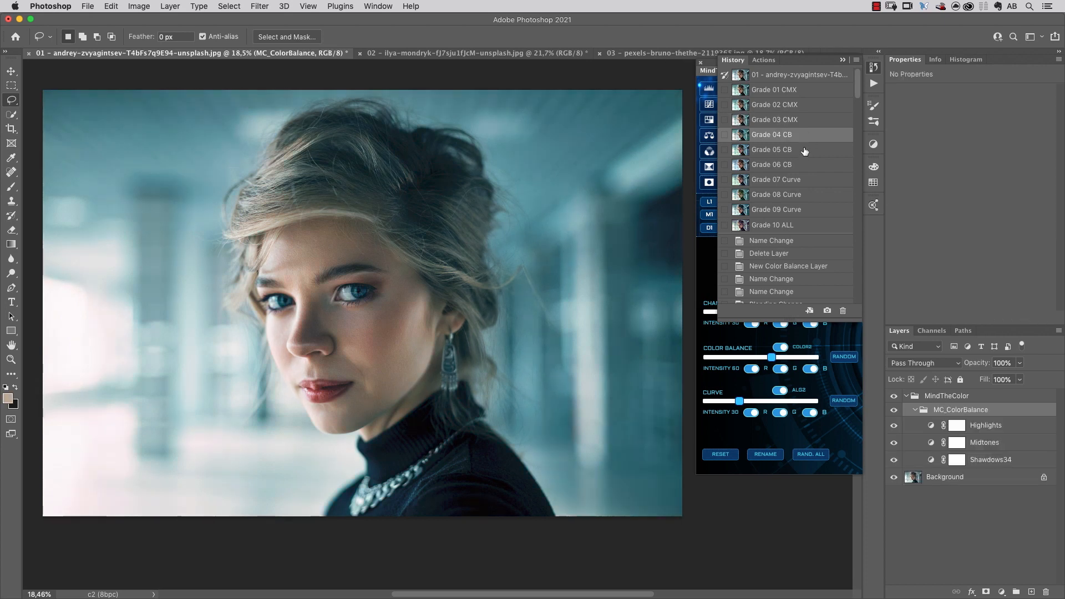
left_click(804, 151)
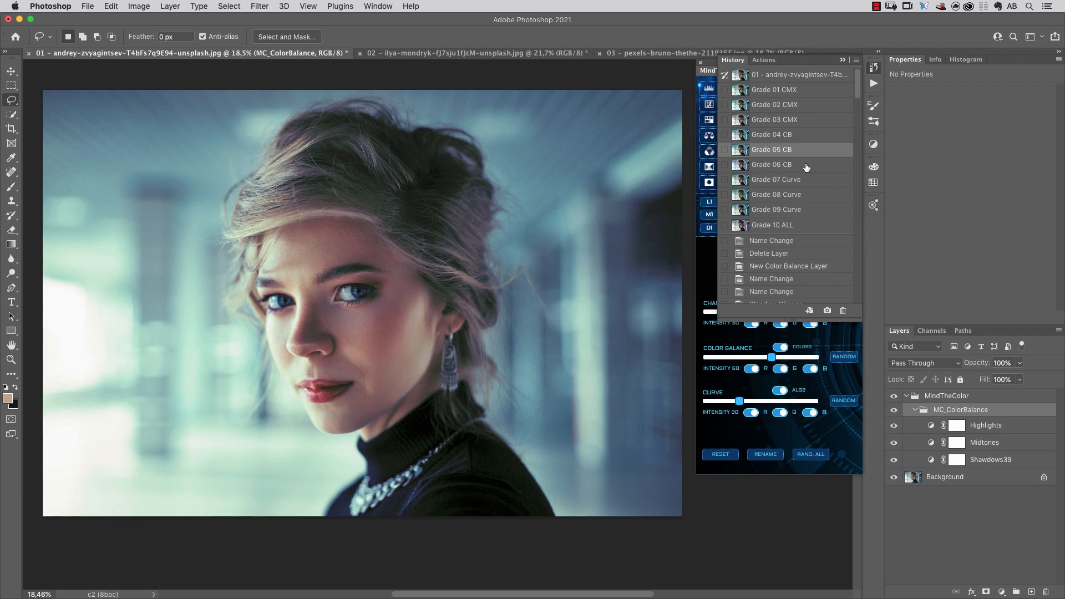
left_click(807, 167)
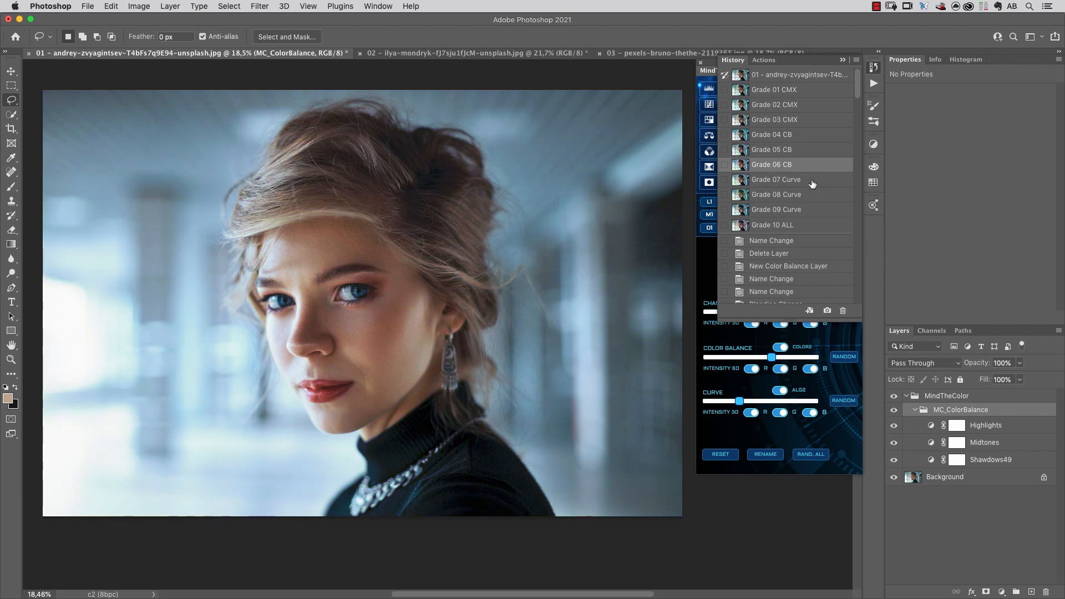
left_click(812, 182)
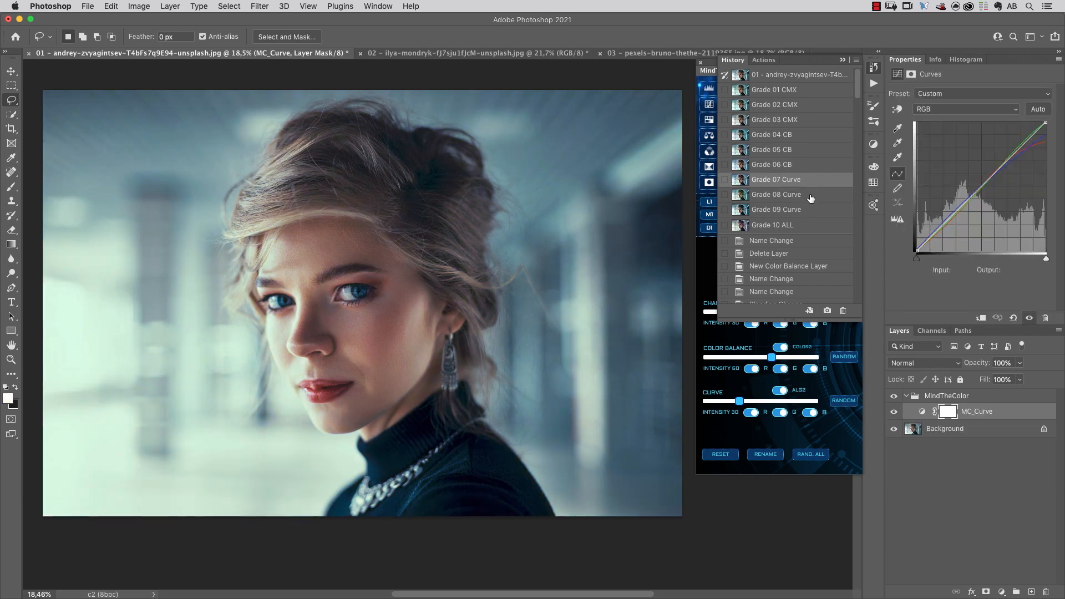
left_click(810, 196)
left_click(811, 211)
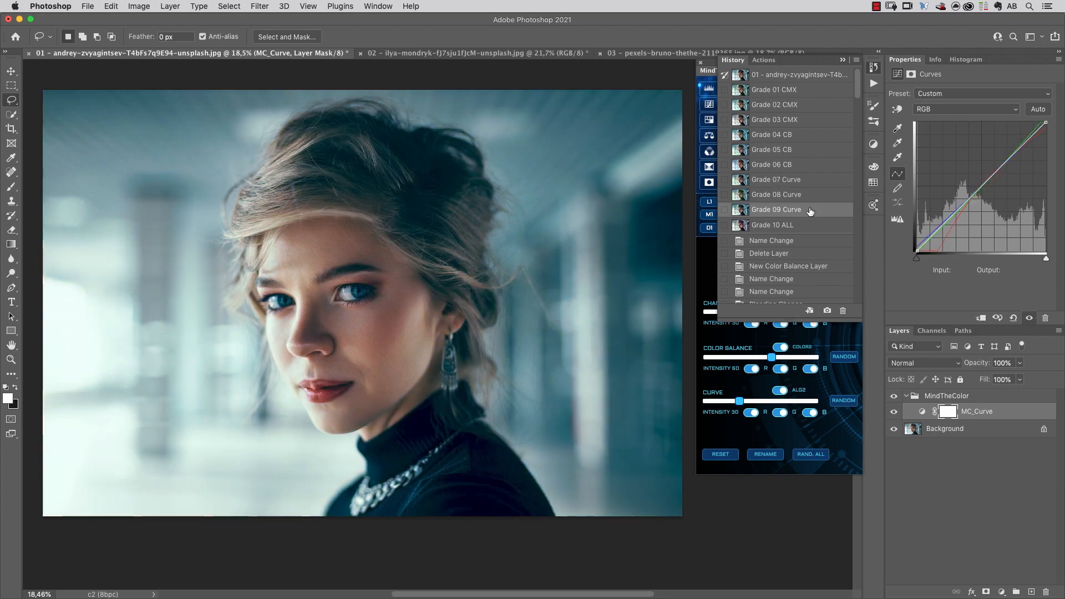
left_click(810, 225)
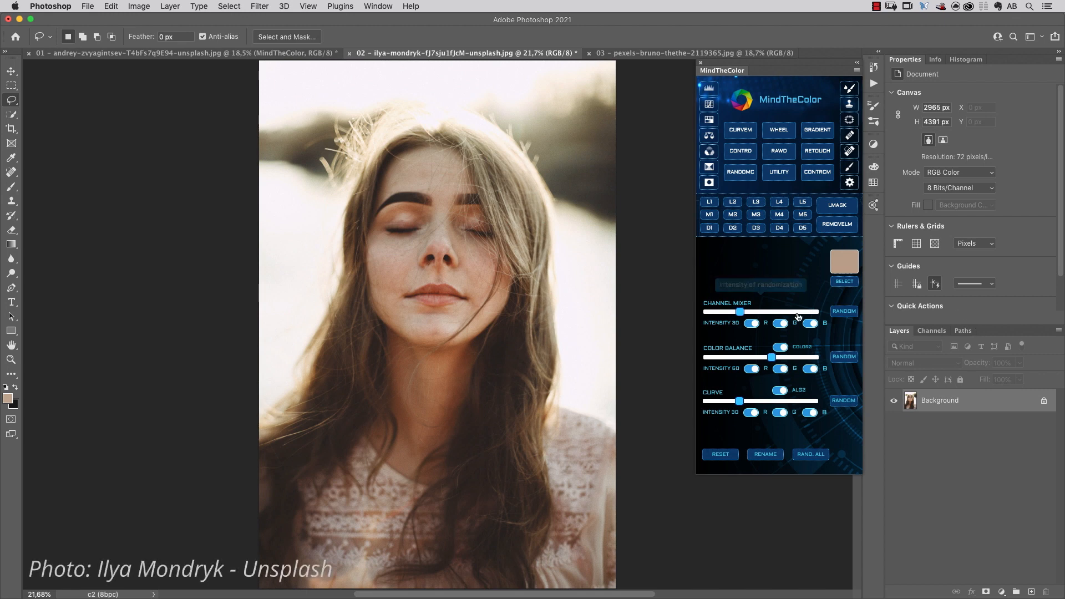
Sample the forehead skin tone in the second portrait as the color excluded from randomization.
left_click(846, 282)
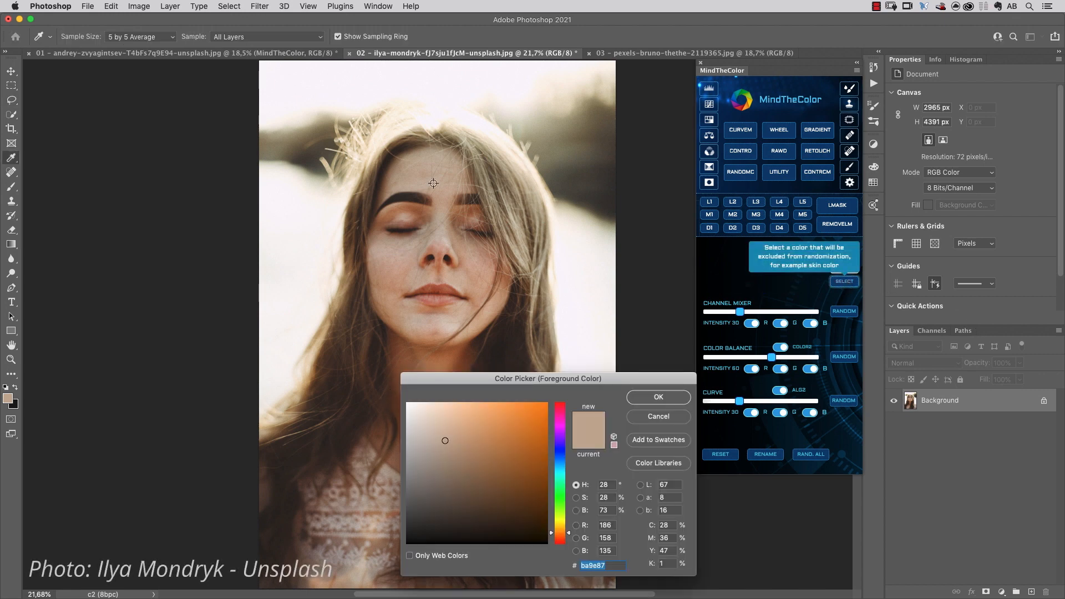
left_click(416, 185)
left_click(659, 397)
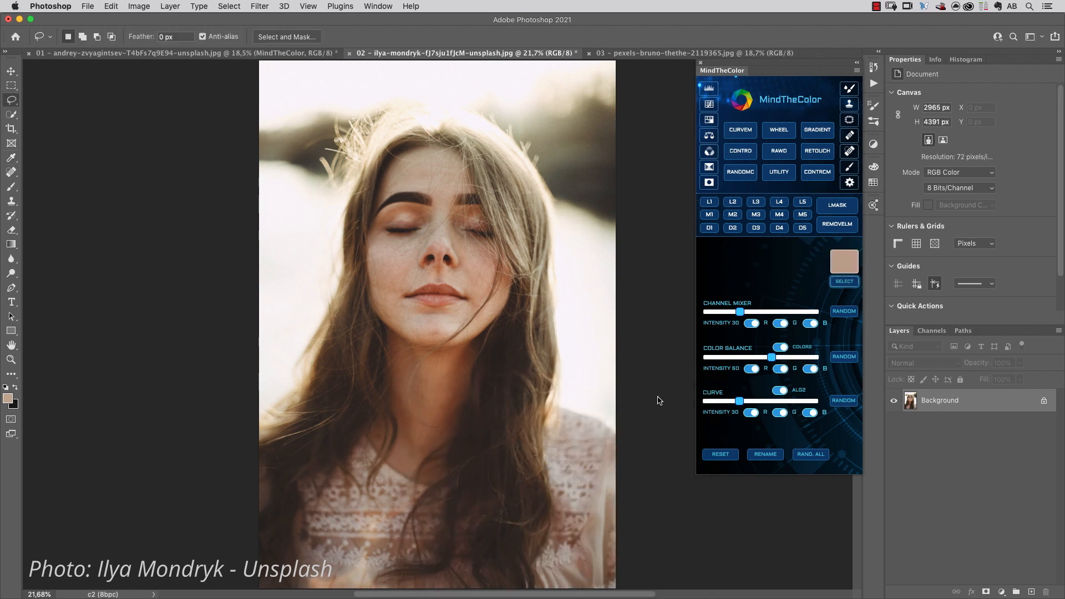
Generate a random grade with all adjustments on the second portrait and compare it with the MindTheColor group hidden.
left_click(812, 455)
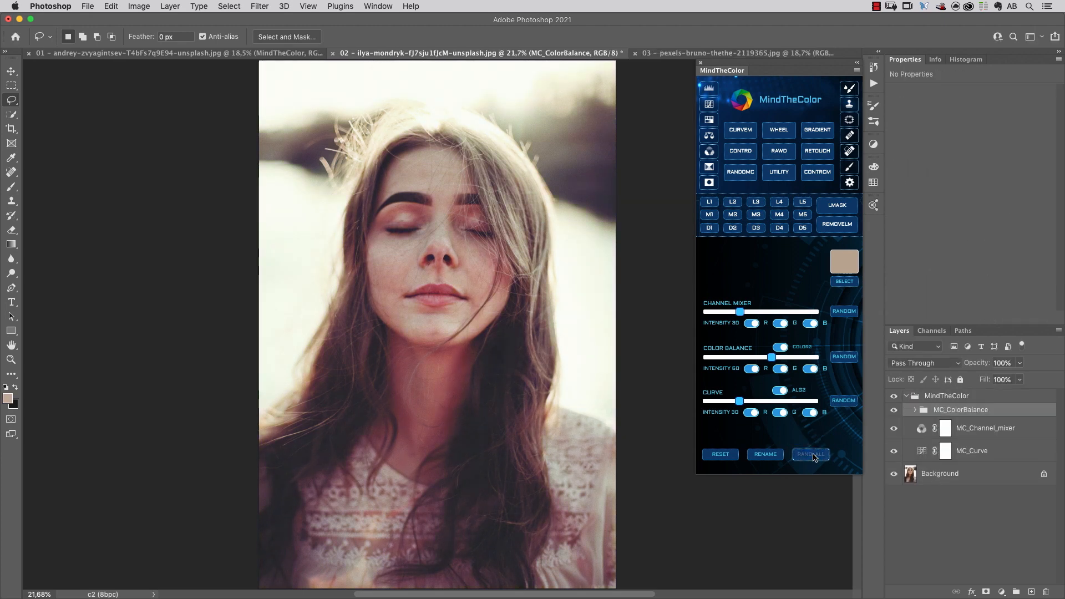
left_click(894, 397)
left_click(895, 397)
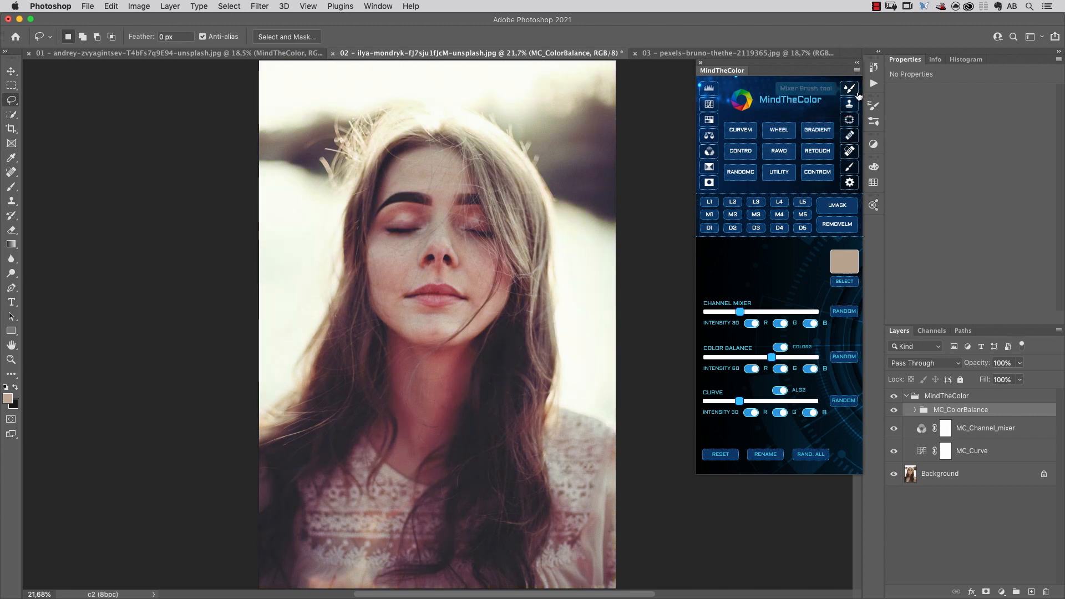
Save the second portrait's current grade as a history snapshot named "Grade 01 ALL".
left_click(874, 66)
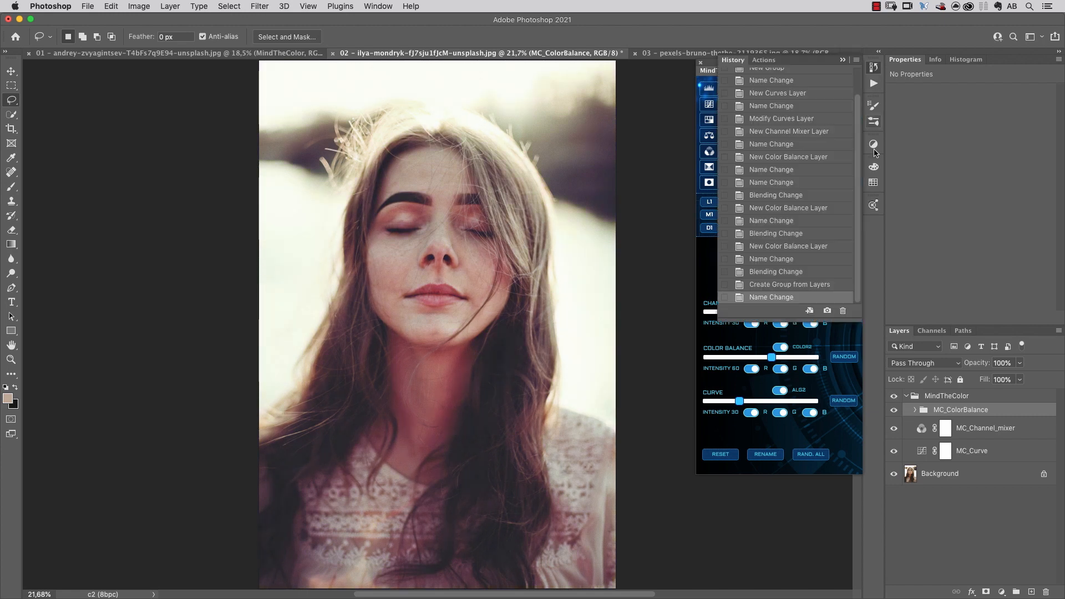
left_click(829, 312)
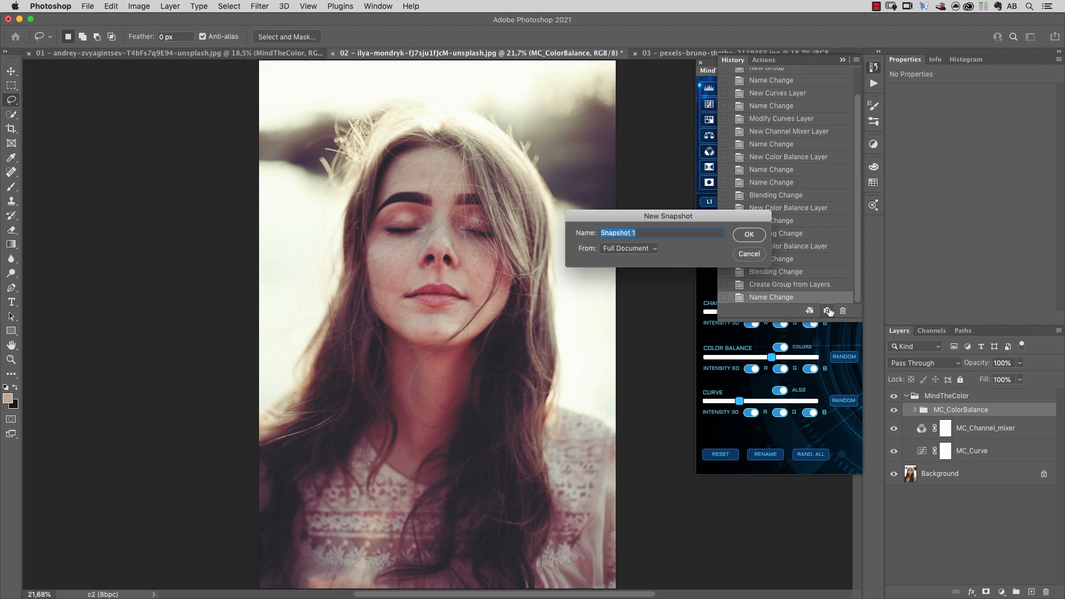
type("Grade 01 ALL")
key("Return")
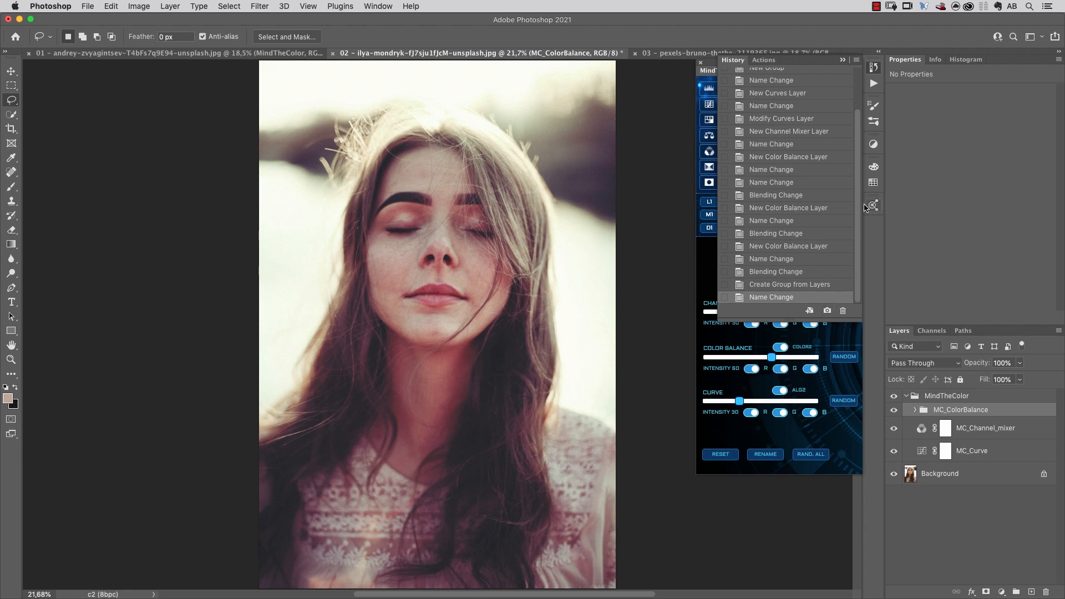
left_click(873, 69)
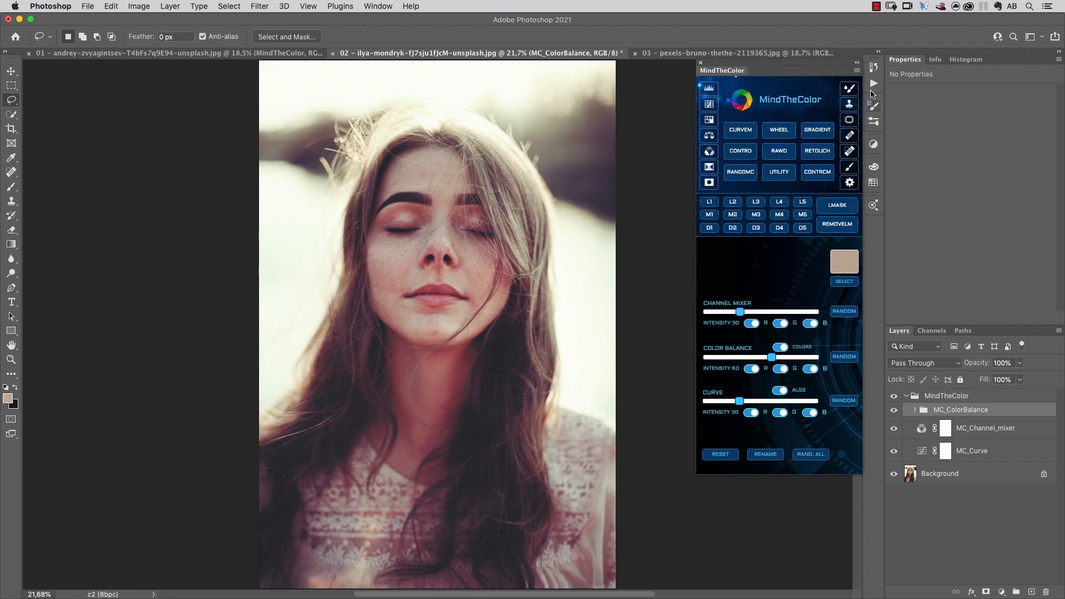
Generate two new random grades with all adjustments, then hide the MC_ColorBalance group.
left_click(813, 453)
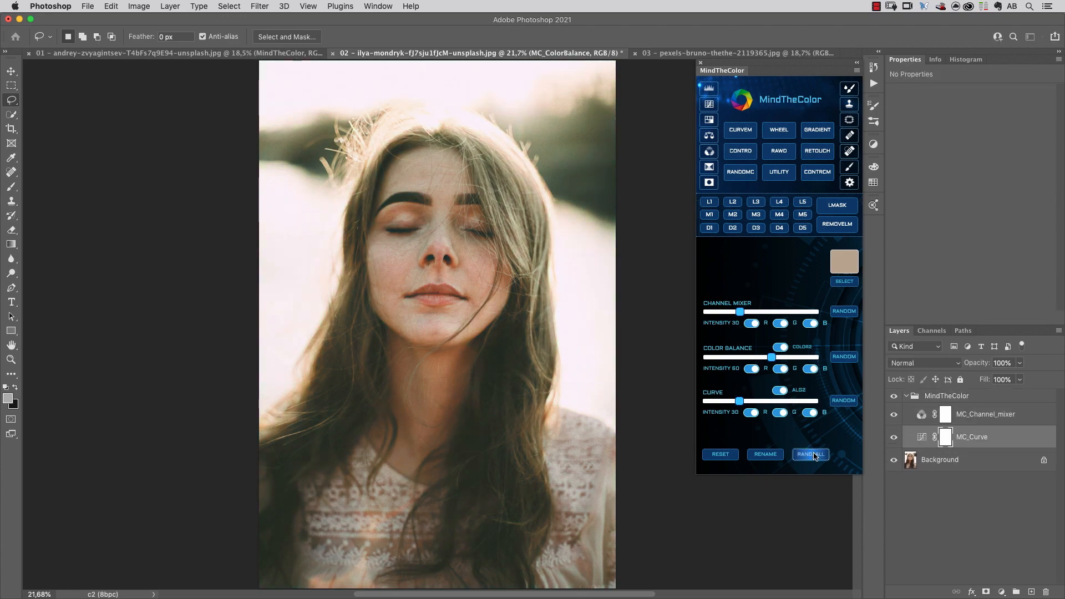
left_click(814, 455)
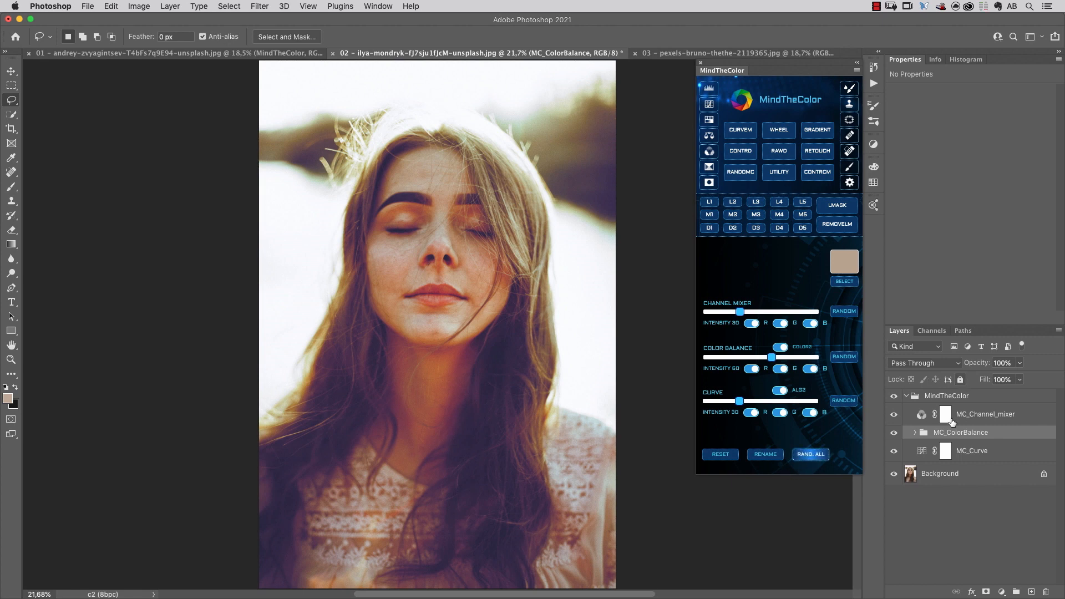
left_click(894, 433)
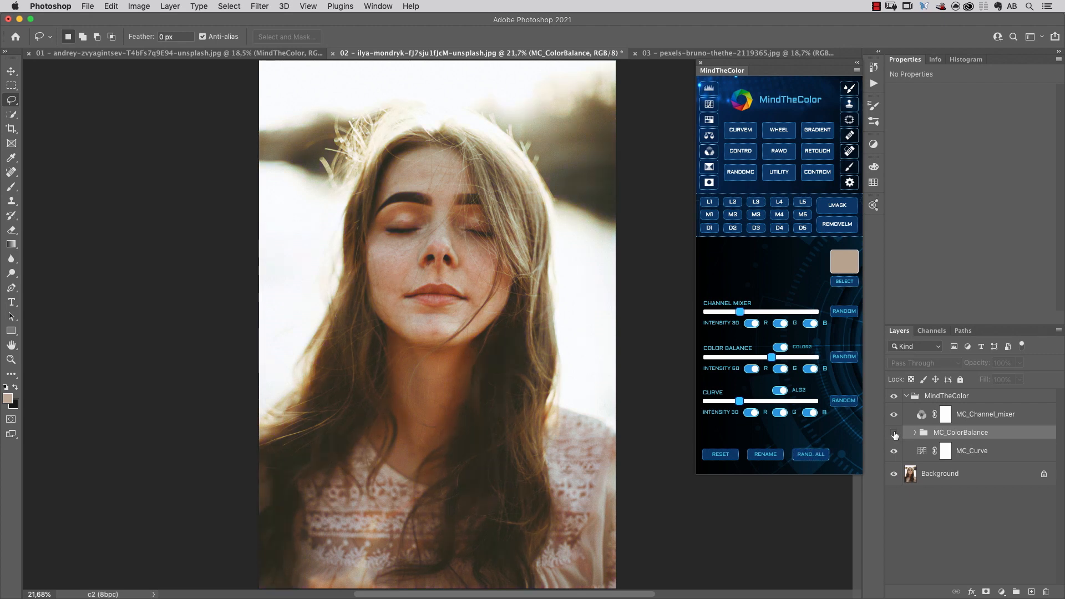
Restore the MC_ColorBalance group at 34% opacity and compare the grade with the MindTheColor group hidden.
left_click(894, 433)
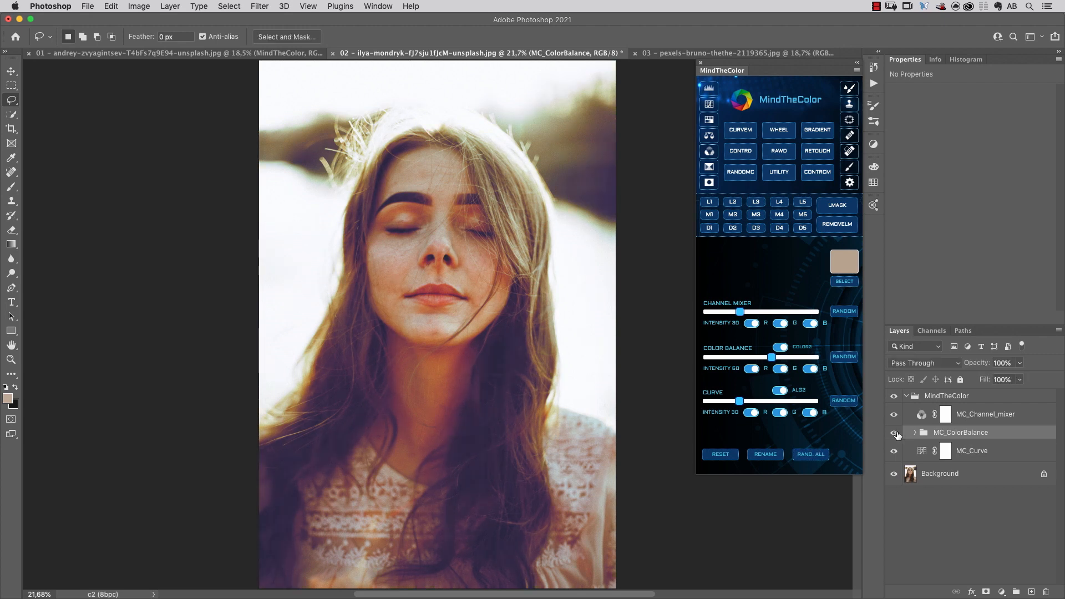
left_click_drag(976, 363, 940, 370)
left_click(894, 397)
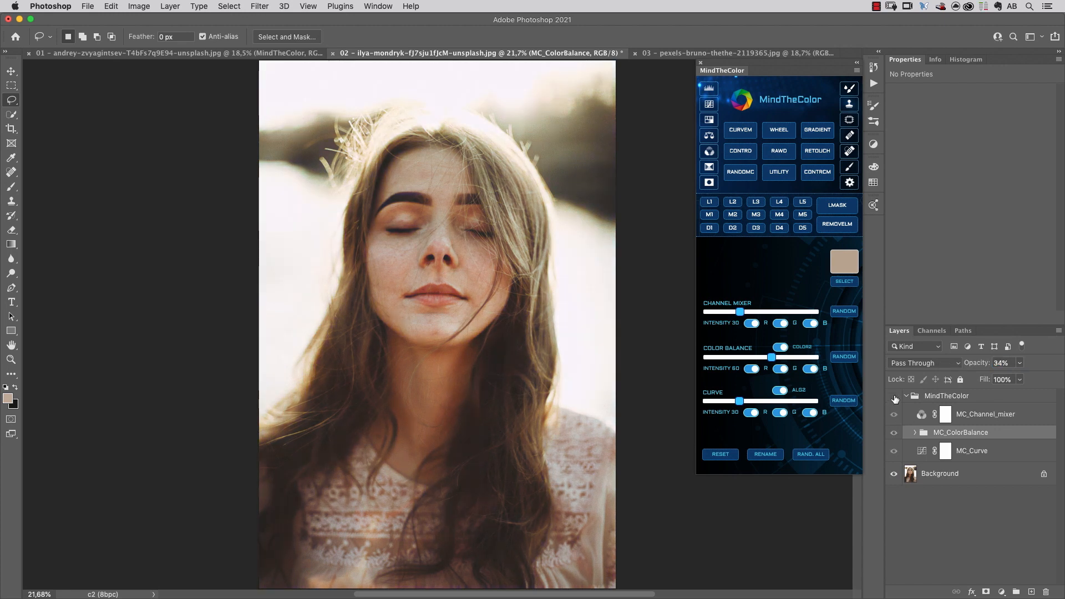
left_click(894, 396)
left_click(894, 397)
left_click(894, 397)
Generate a new random grade with all adjustments and save it as a history snapshot named "Grade 02 ALL".
left_click(815, 455)
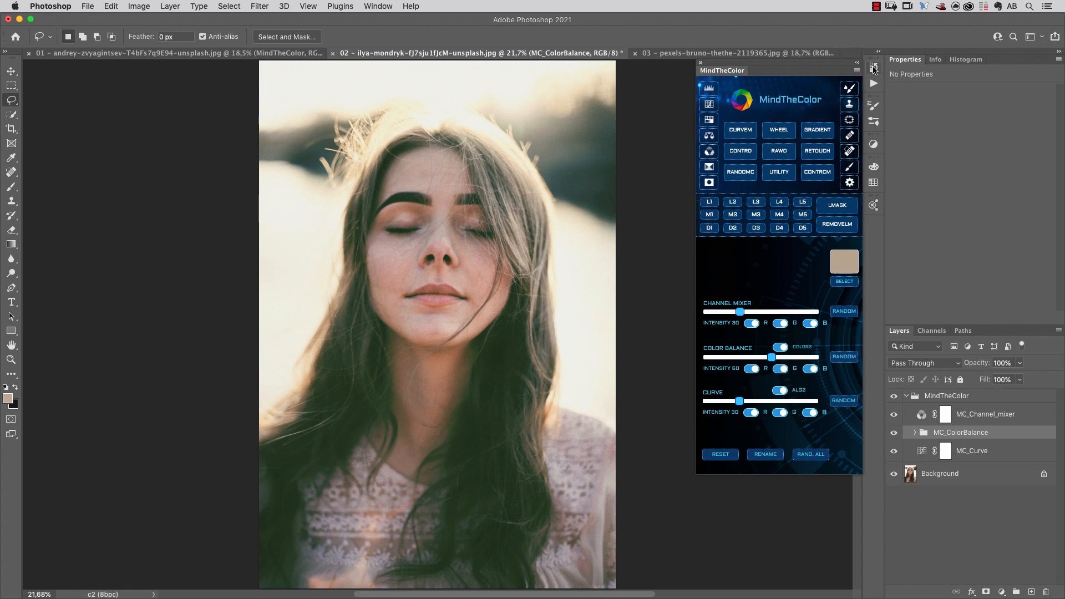
left_click(874, 67)
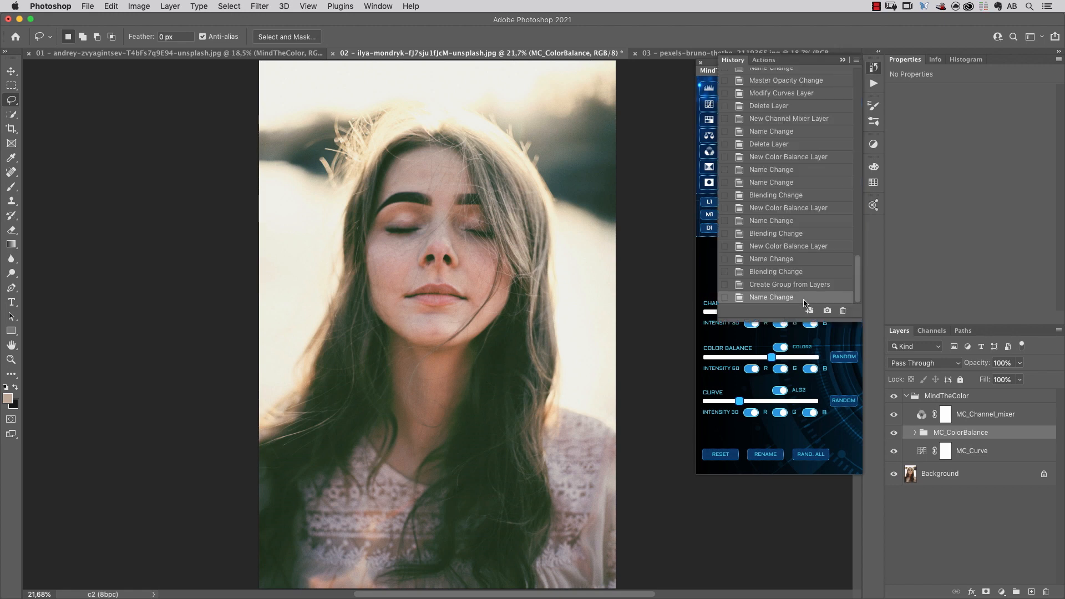
left_click(827, 311)
type("Grade 02 ALL")
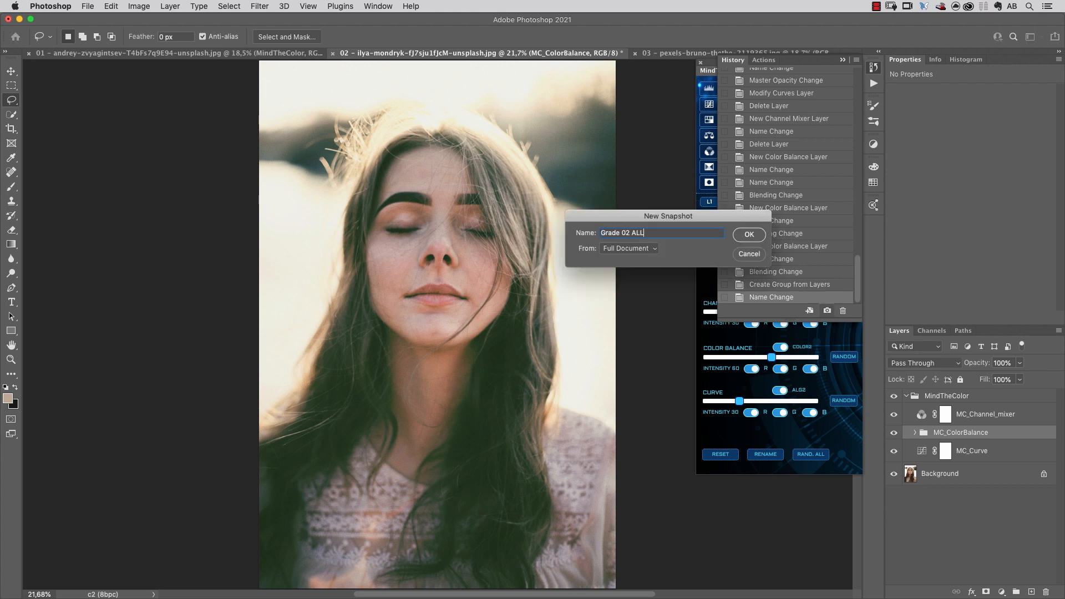
key("Return")
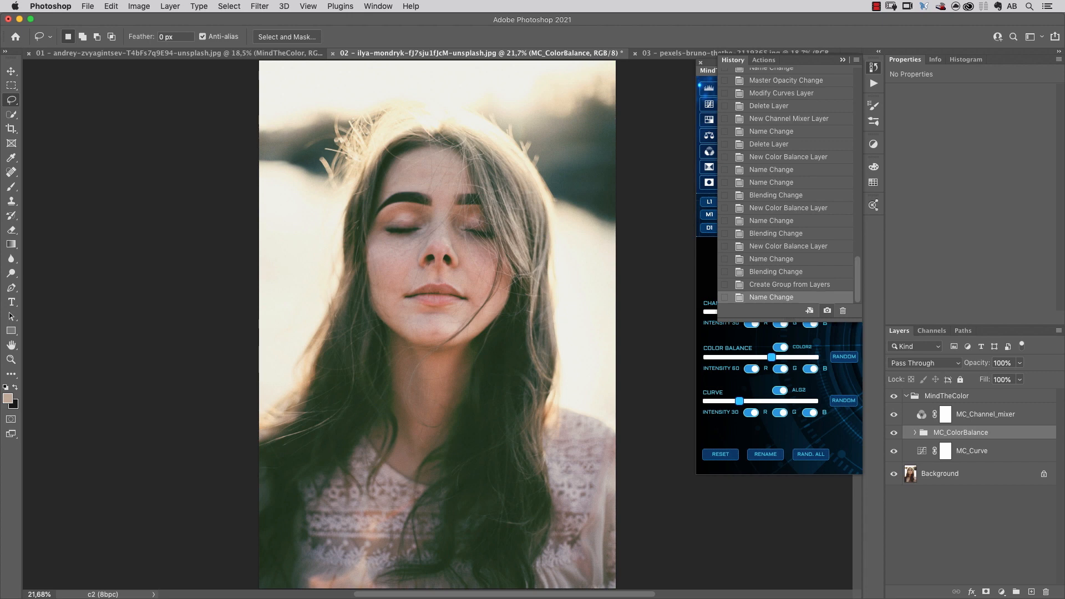
left_click(843, 59)
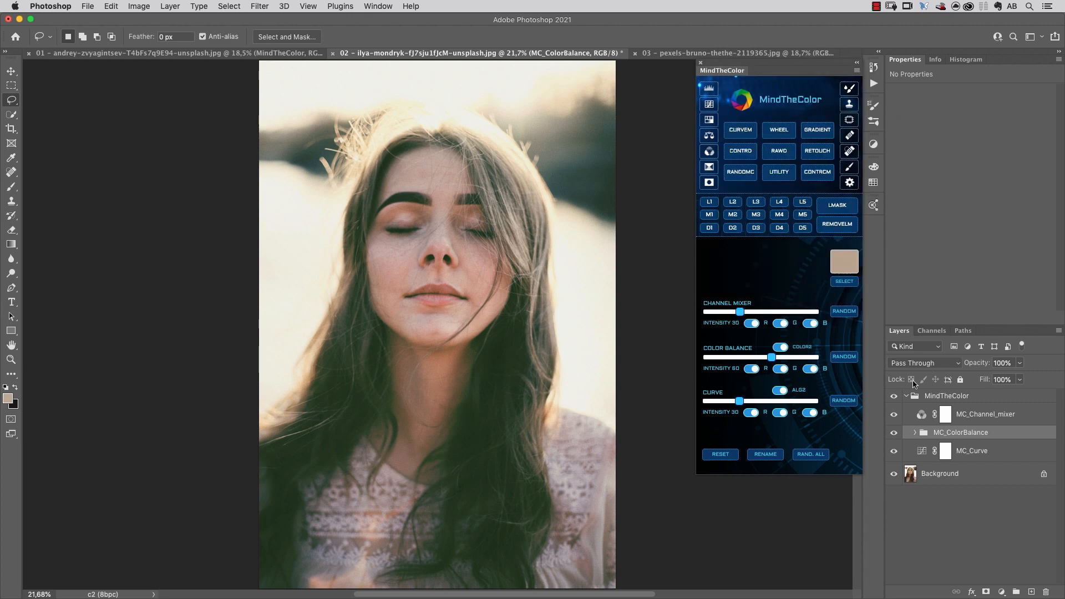
Generate four more random grades with all adjustments on the second portrait.
left_click(811, 454)
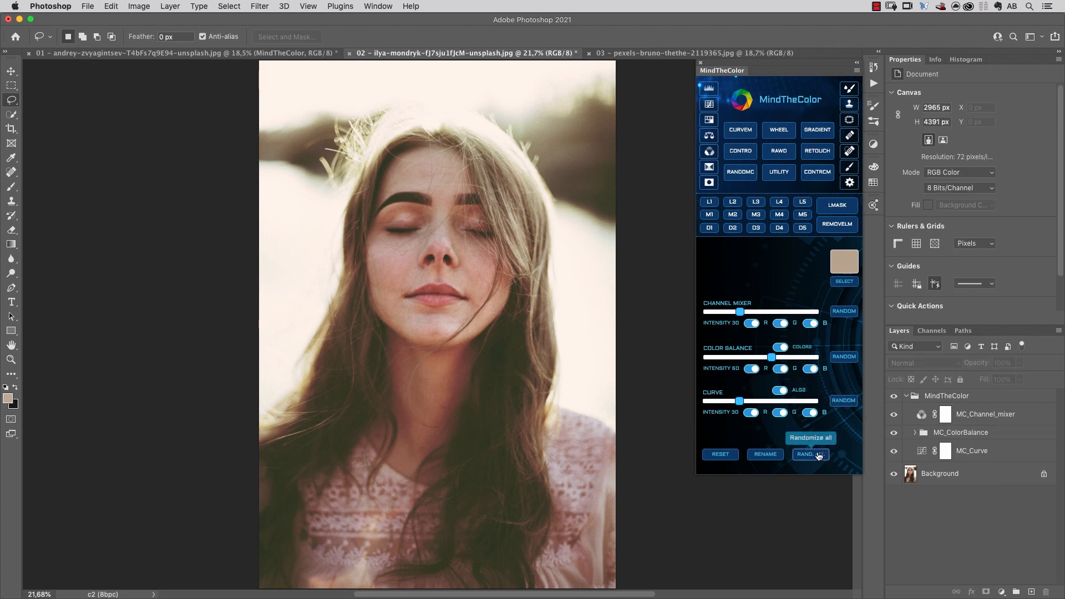
left_click(816, 458)
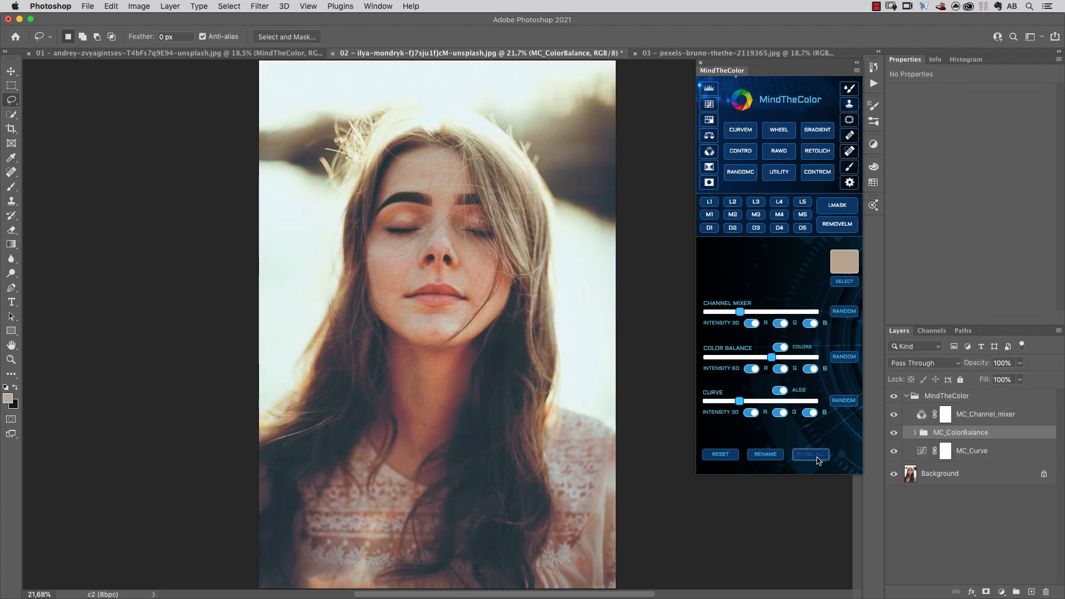
left_click(817, 459)
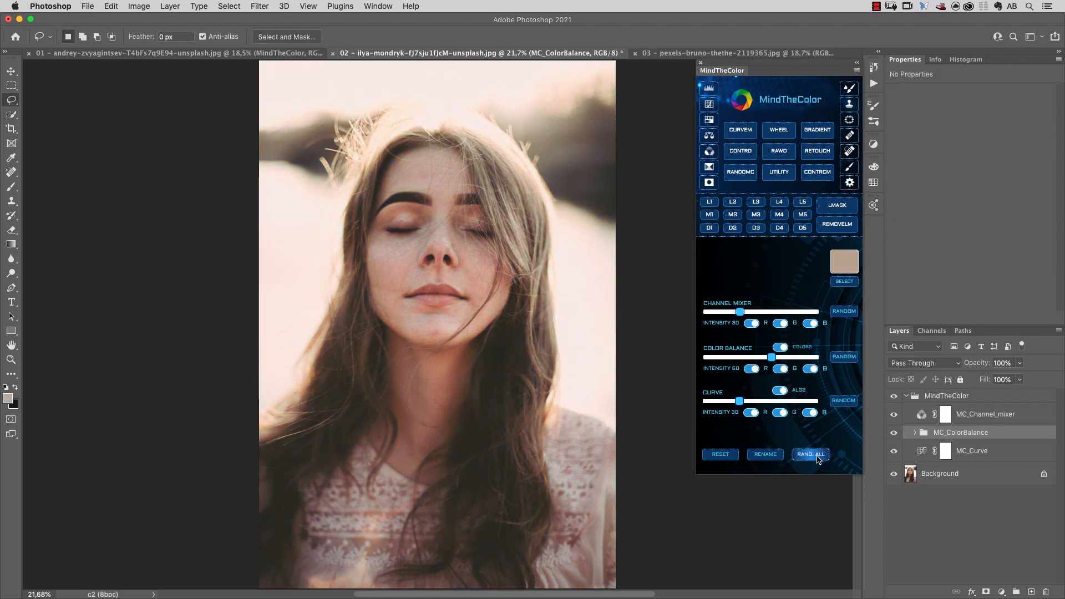
left_click(817, 459)
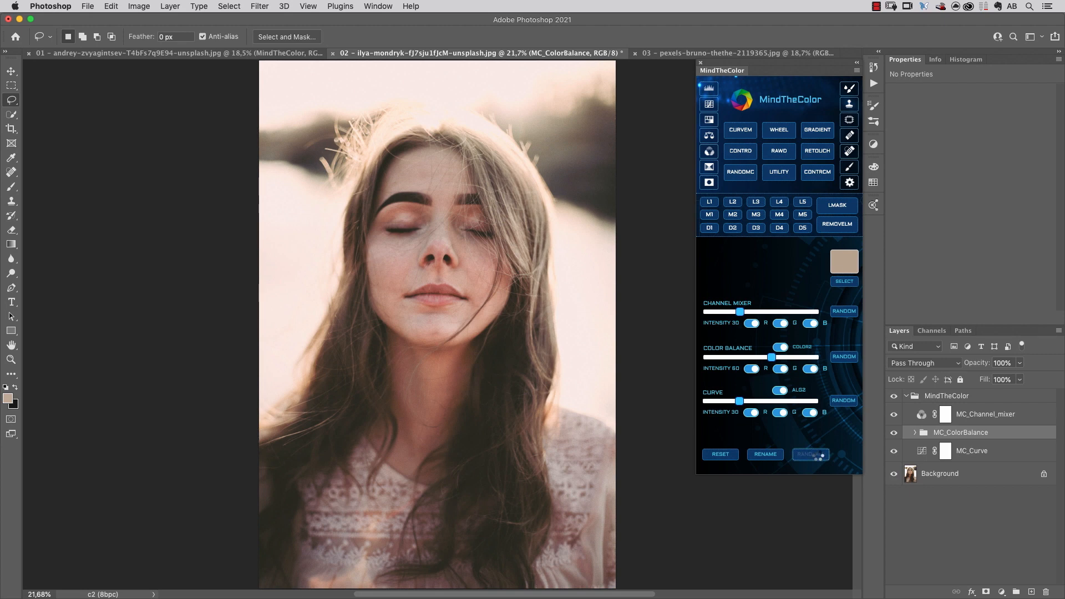
Compare the current grade with the MC_ColorBalance group, the MC_Curve layer and the whole MindTheColor group hidden in turn.
left_click(895, 436)
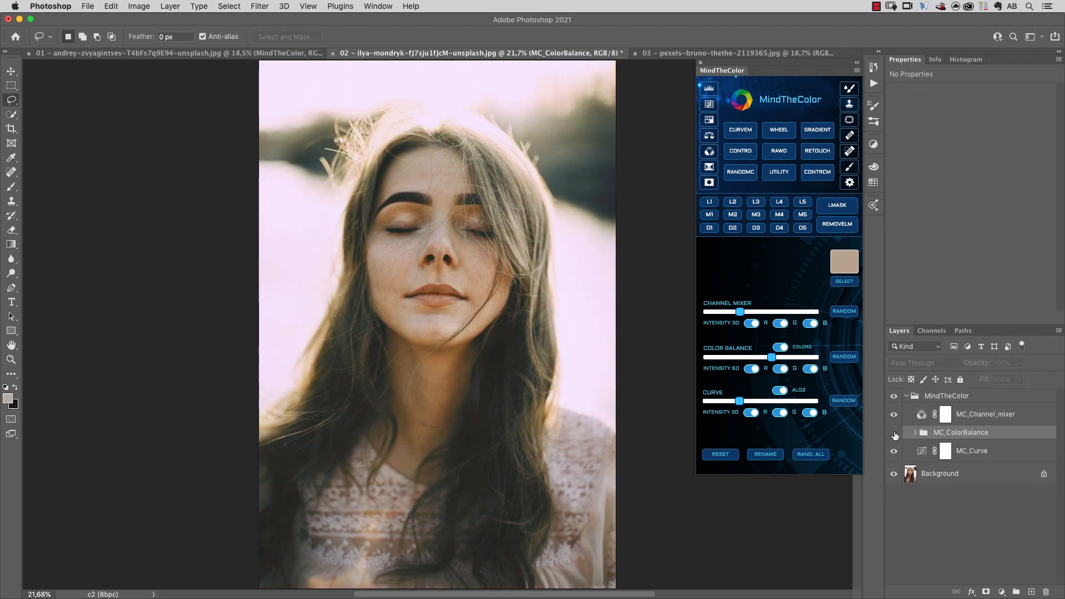
left_click(894, 435)
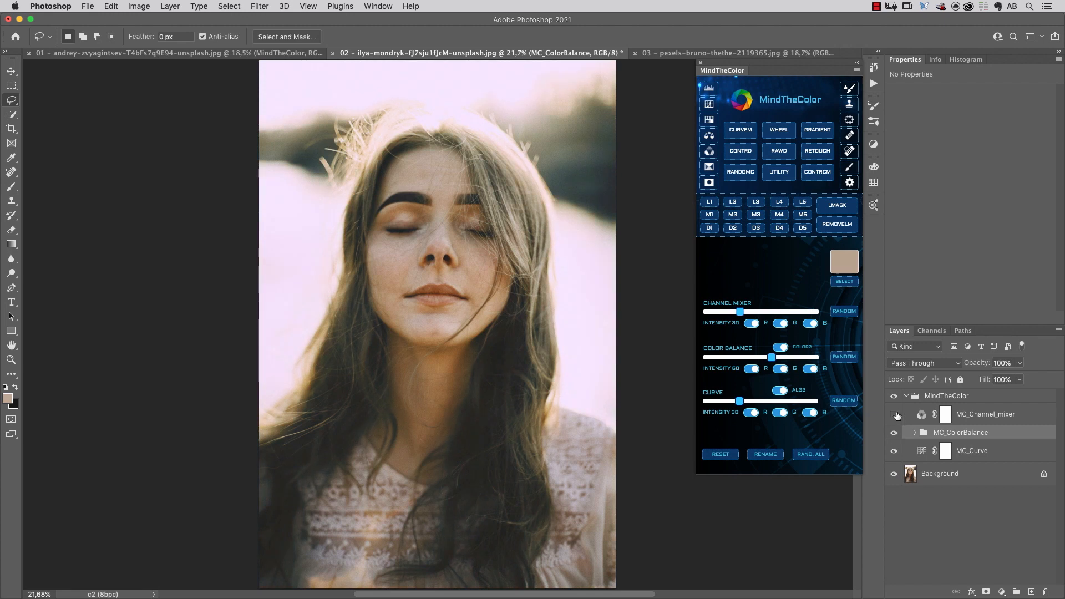
left_click(894, 452)
left_click(894, 452)
left_click(894, 396)
left_click(894, 397)
Generate another random grade with all adjustments and save it as a history snapshot named "Grade 03 ALL".
left_click(814, 456)
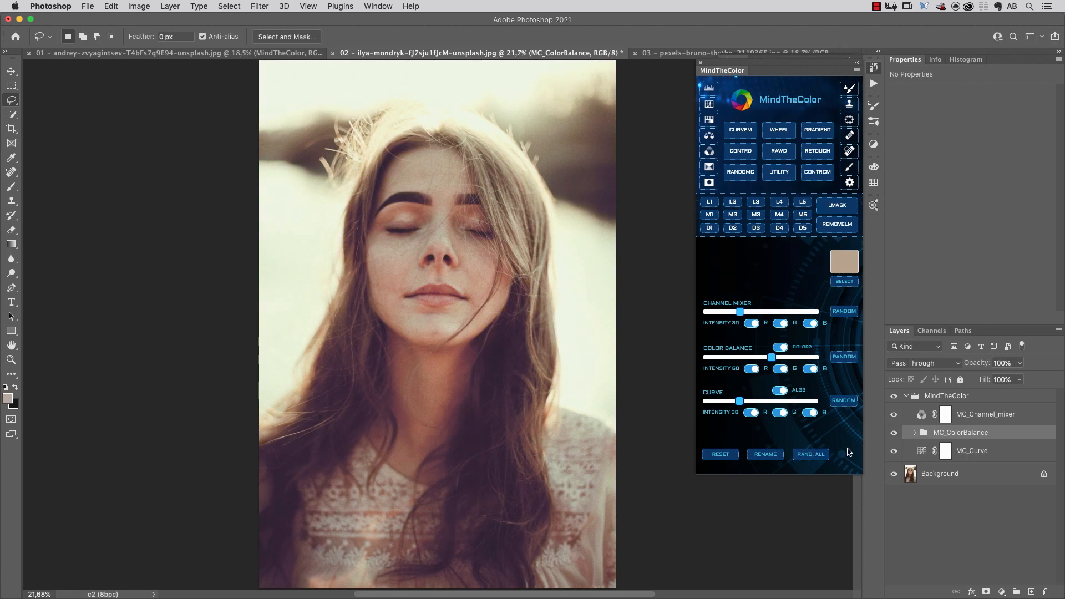
left_click(874, 67)
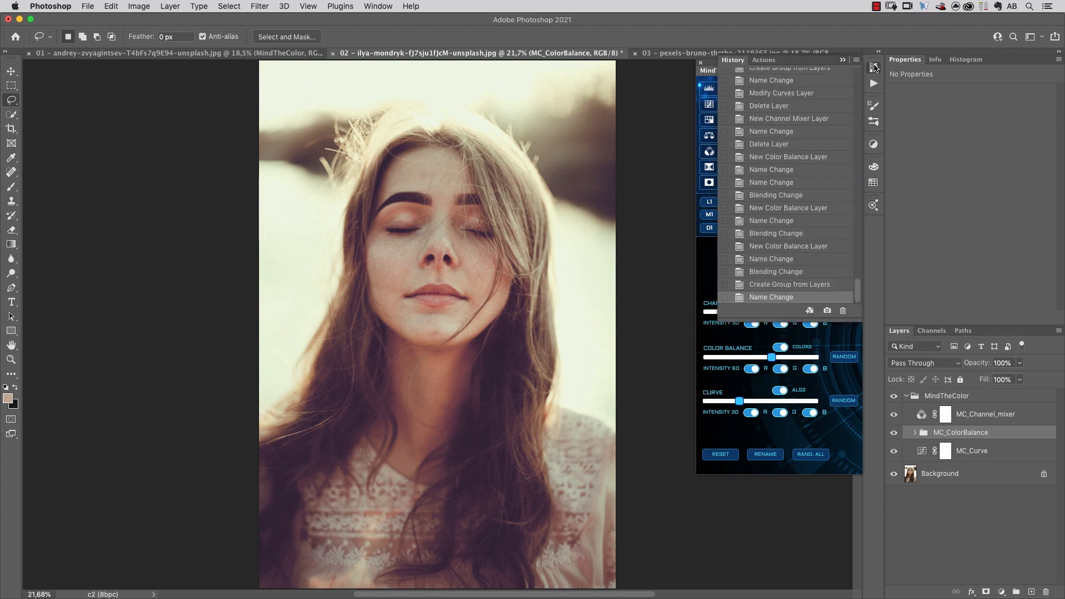
left_click(828, 311)
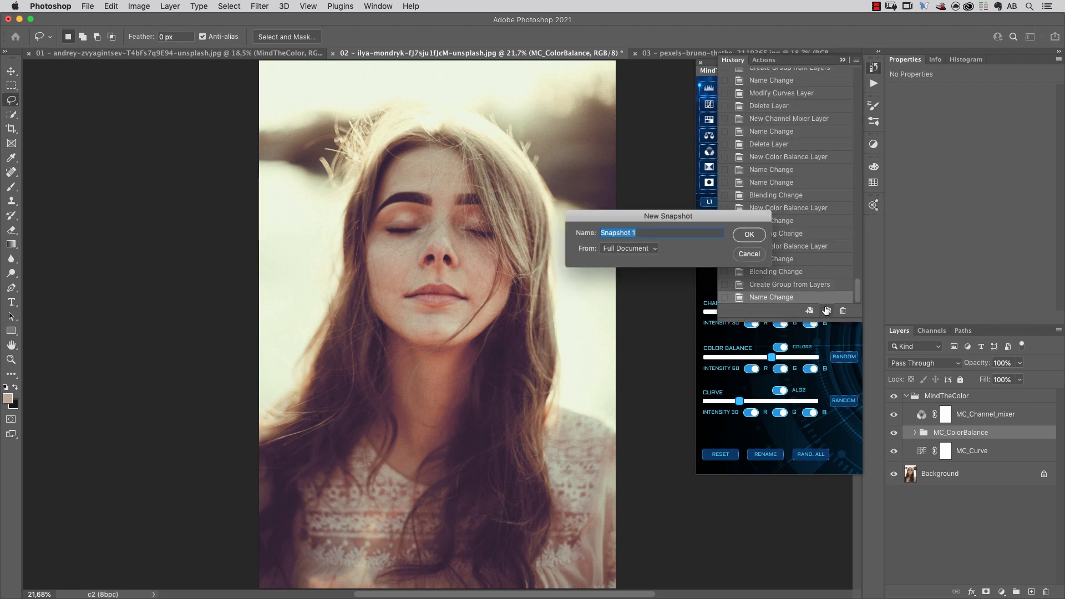
type("Grade 03 ALL")
key("Return")
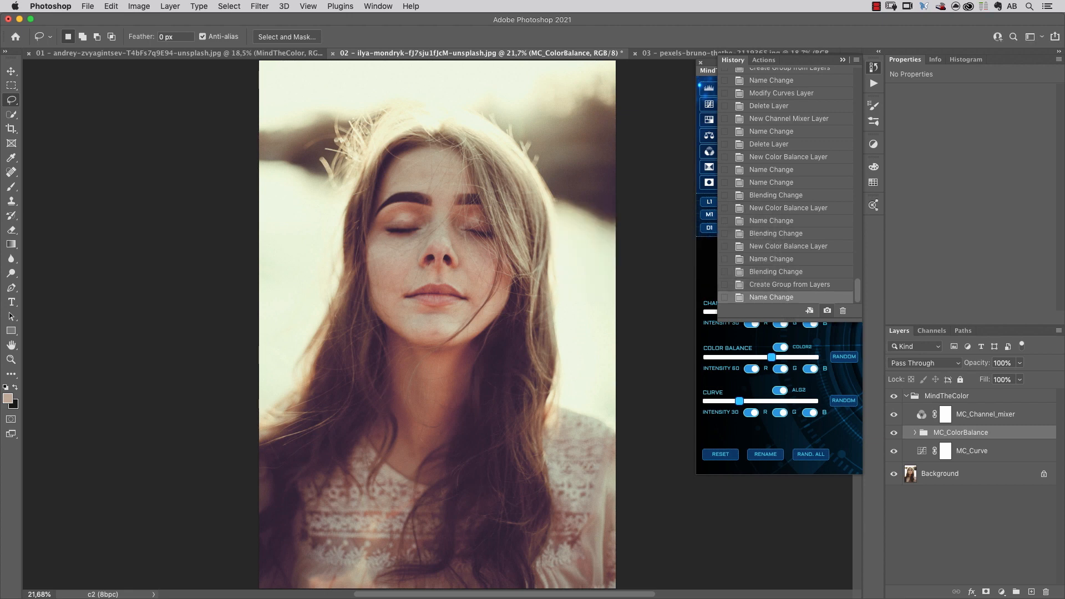
Compare the Grade 01 ALL, Grade 02 ALL and Grade 03 ALL snapshots with the original image, ending on Grade 03 ALL.
left_click_drag(856, 296, 852, 64)
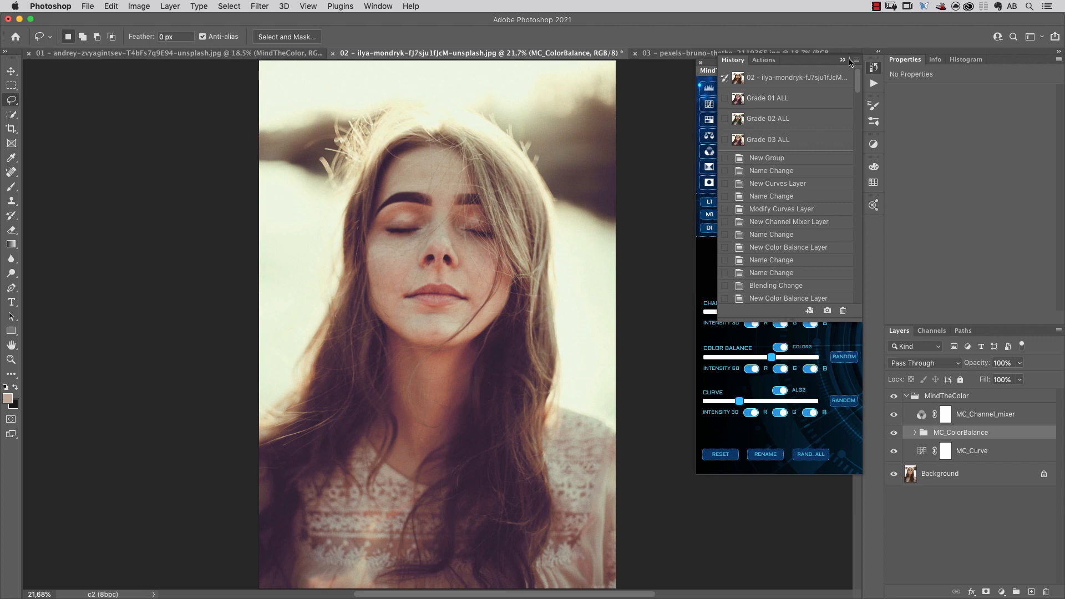
left_click(801, 99)
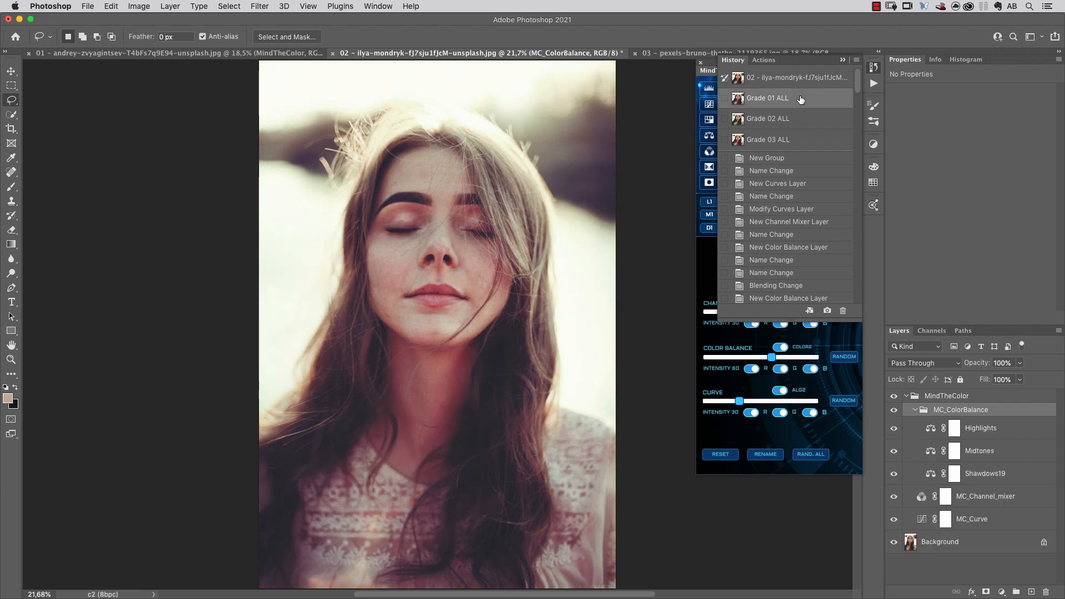
left_click(894, 396)
left_click(894, 396)
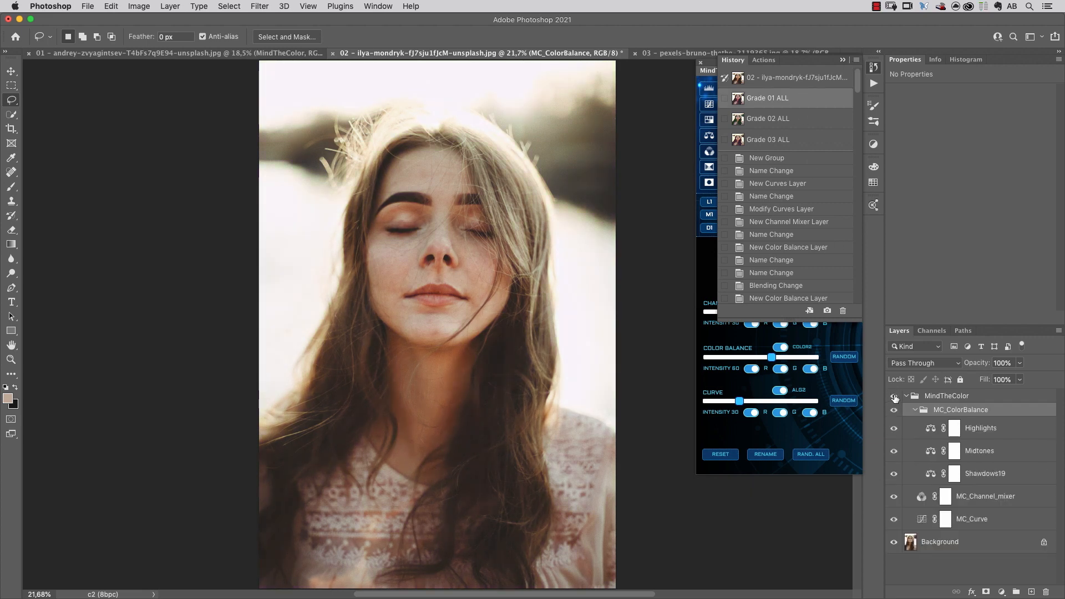
left_click(797, 121)
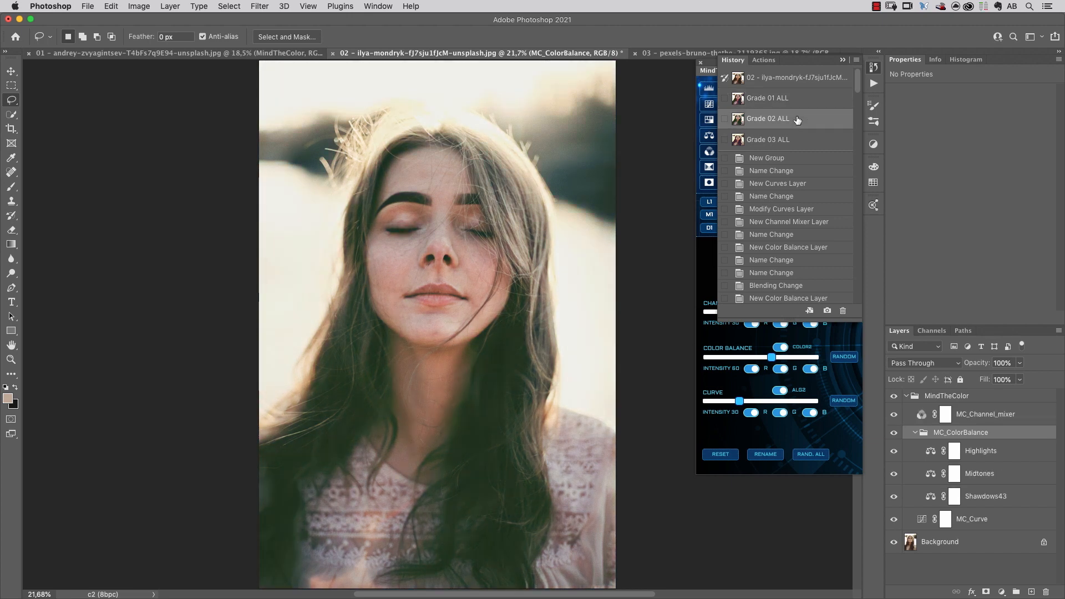
left_click(798, 141)
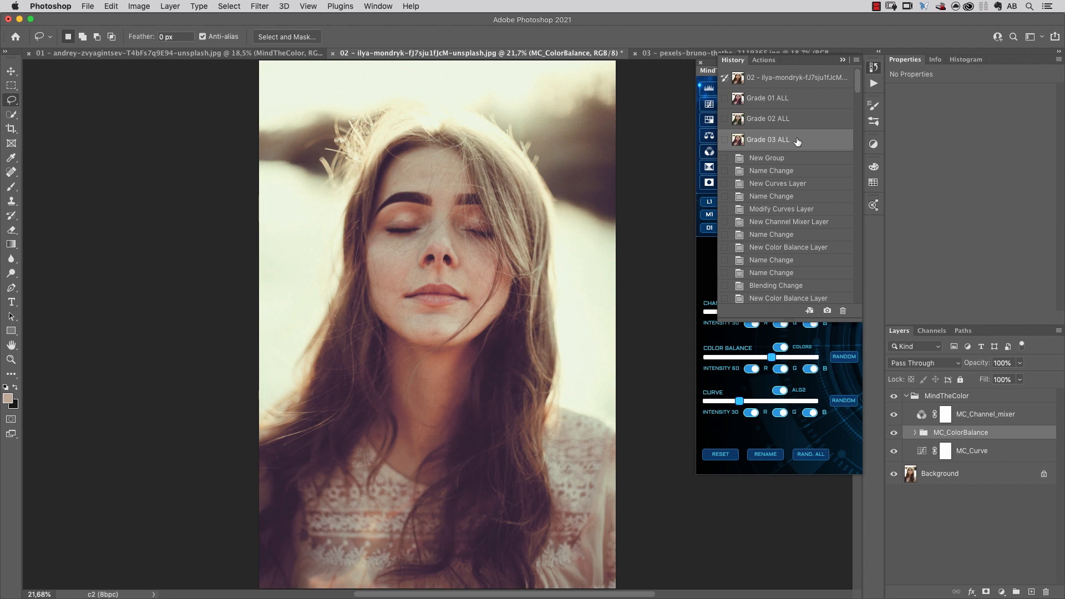
left_click(894, 396)
left_click(874, 67)
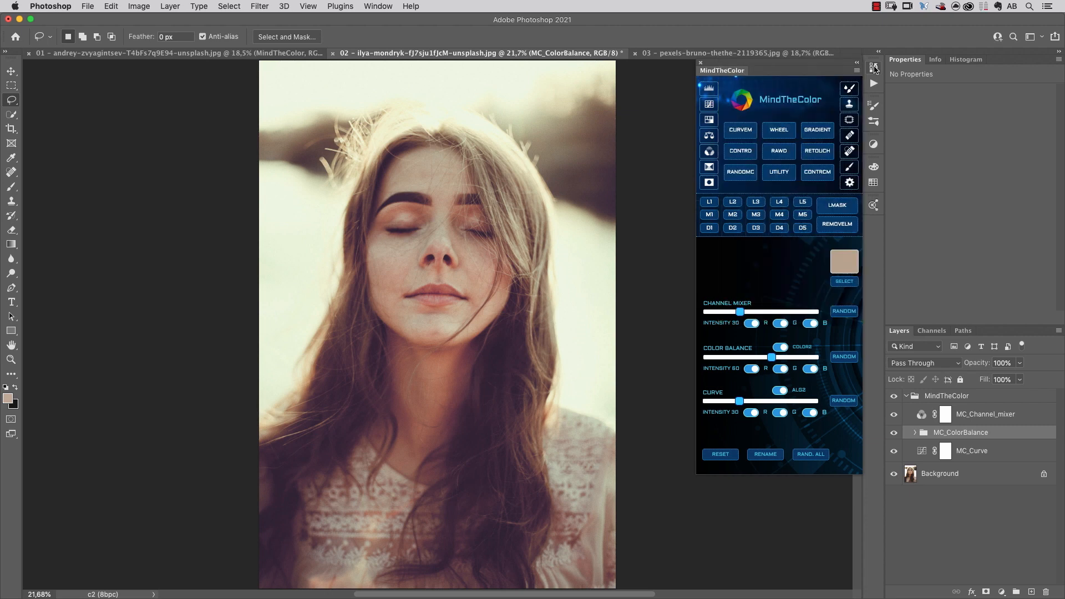
Switch to the third portrait and sample the cheek skin tone as the color excluded from randomization.
left_click(778, 54)
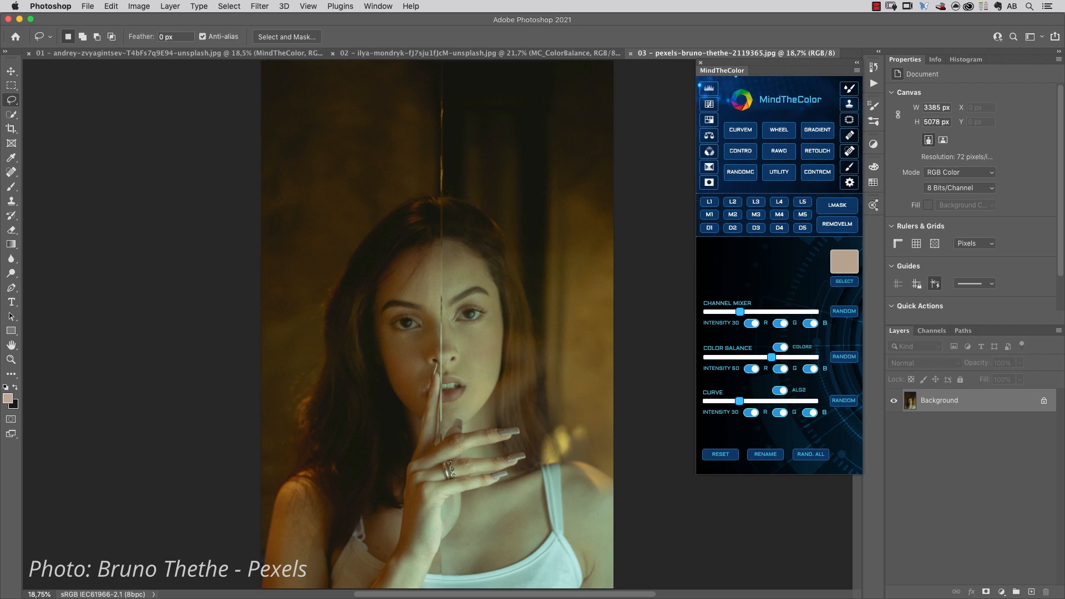
left_click(845, 282)
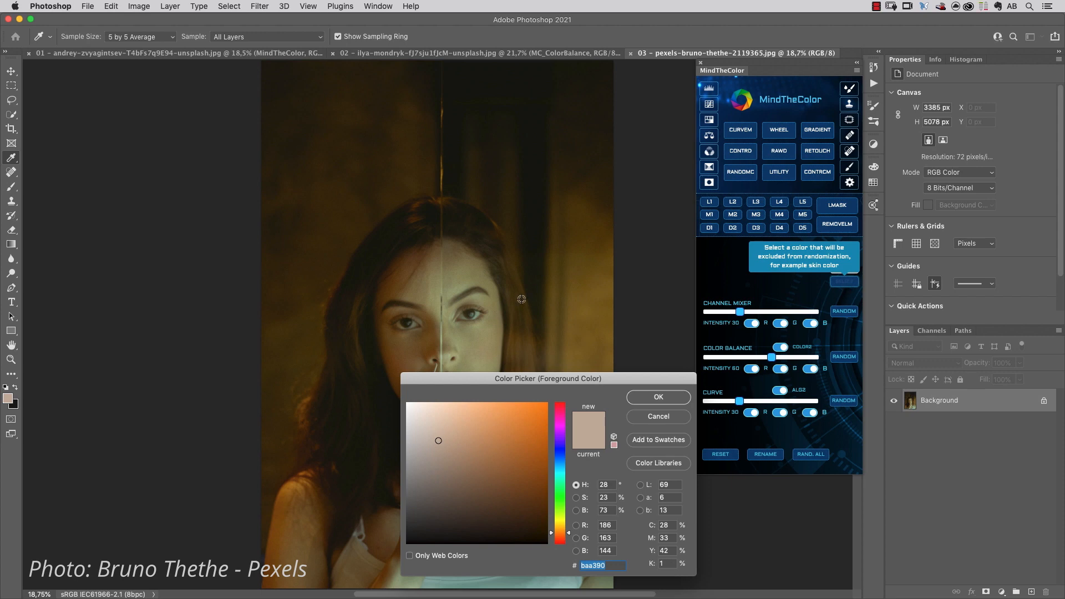
left_click(465, 340)
left_click(465, 342)
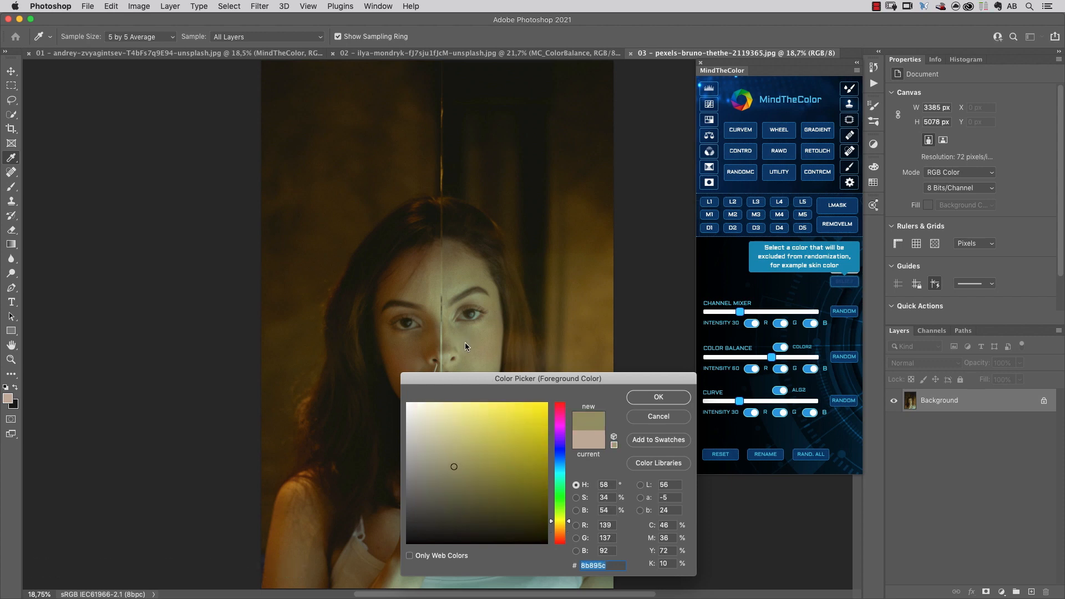
left_click(452, 279)
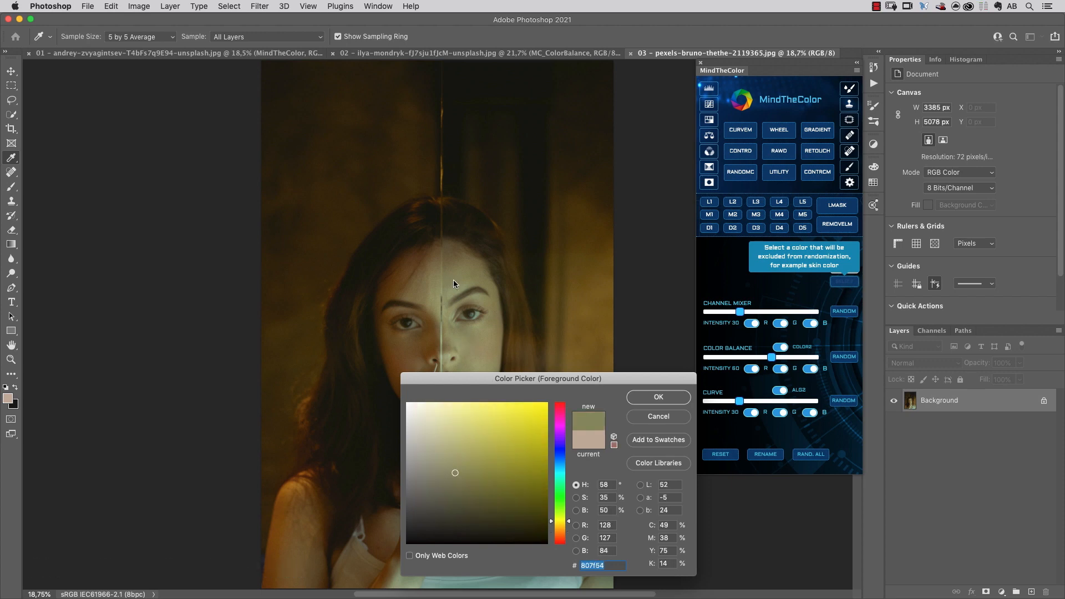
left_click_drag(467, 355, 482, 354)
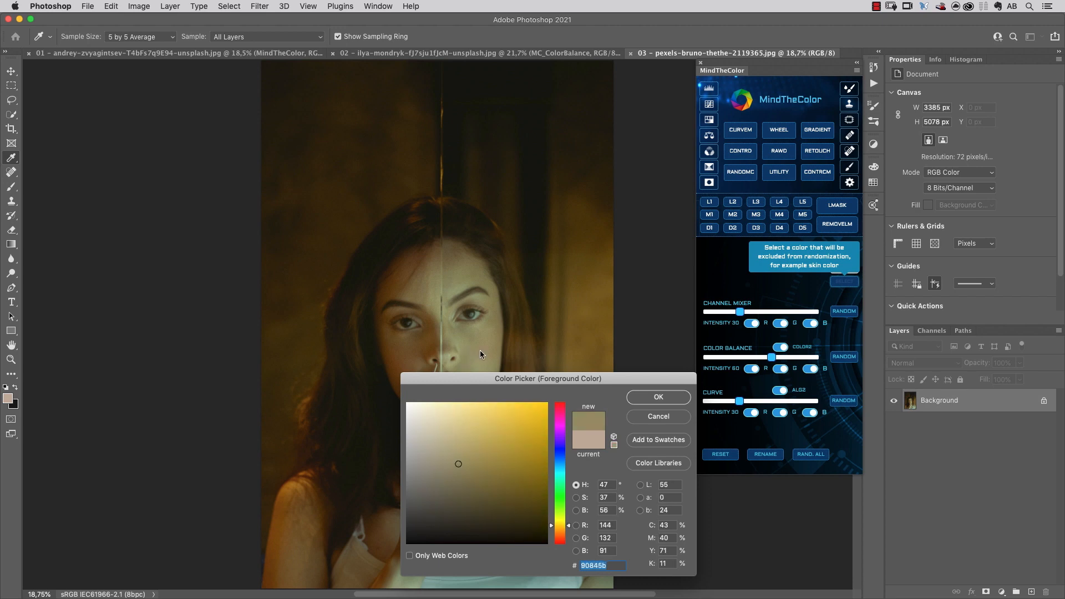
left_click(474, 350)
left_click(659, 397)
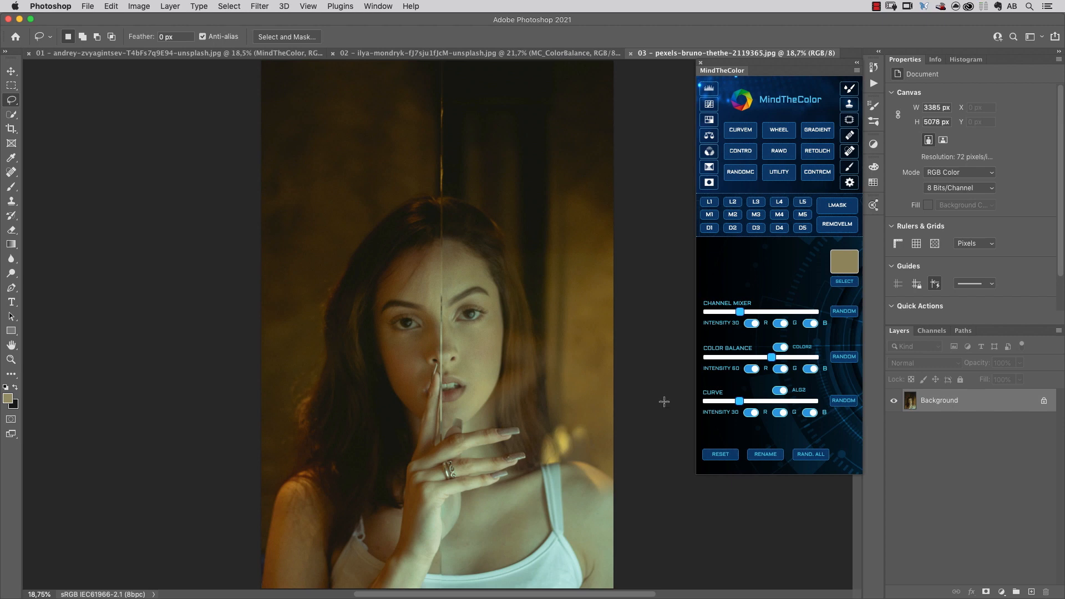
Generate a random grade with all adjustments on the third portrait and save it as a snapshot named "Grade 01 ALL".
left_click(813, 455)
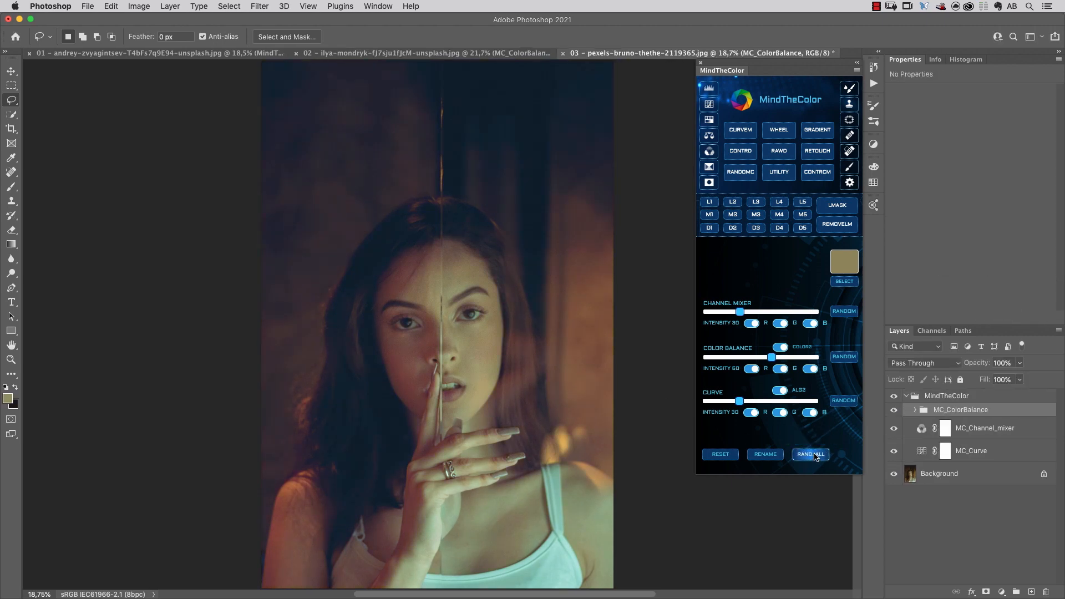
left_click(875, 69)
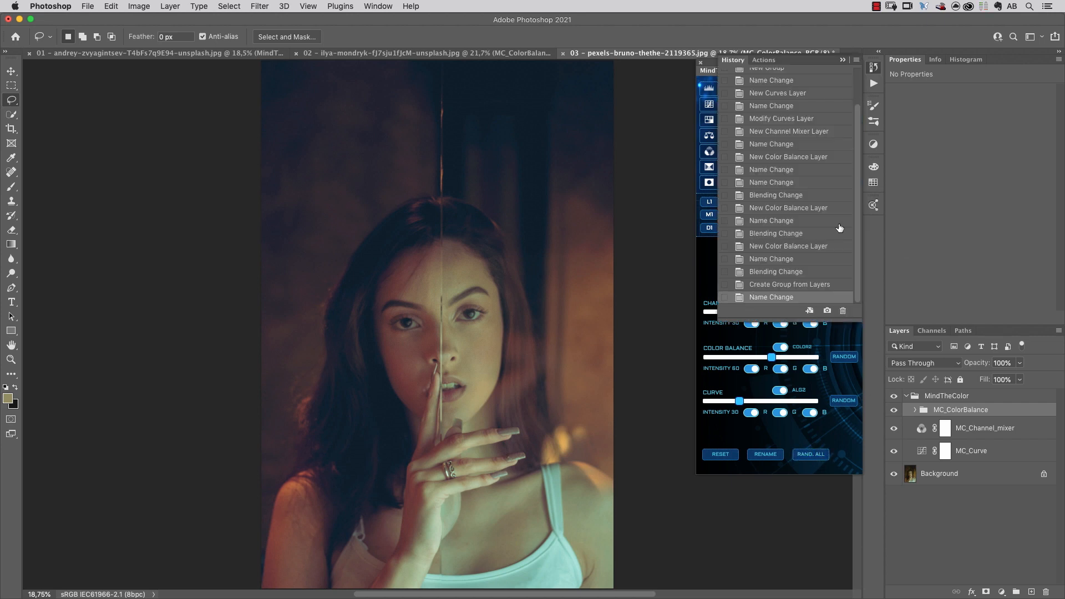
left_click(827, 312)
type("Grade 01 AL")
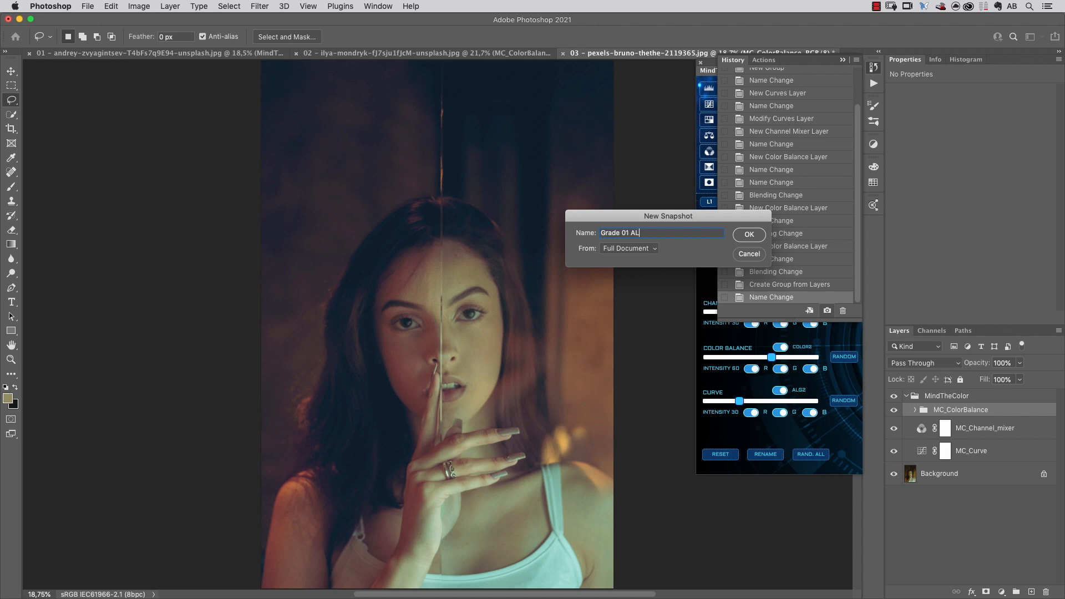
type("L")
key("Return")
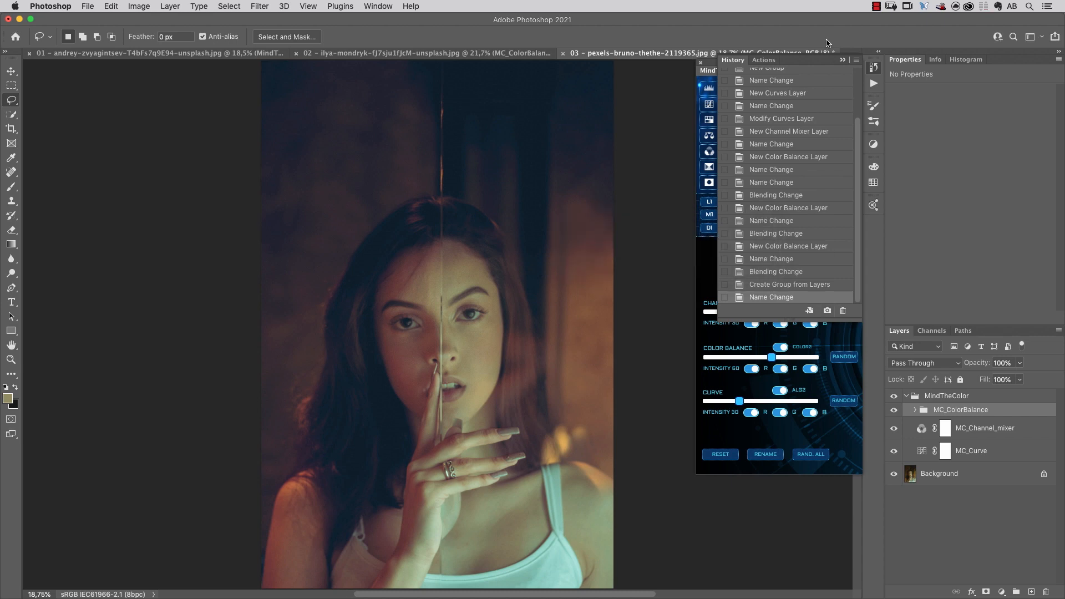
left_click(843, 59)
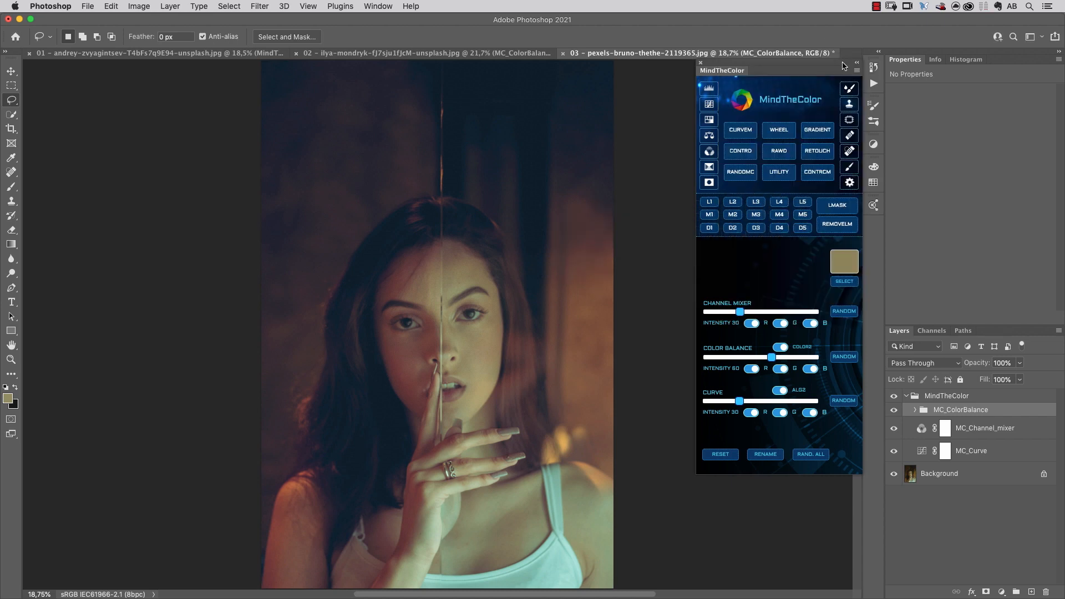
Randomize all adjustments on the third portrait several times, comparing one of the grades with the original image.
left_click(813, 456)
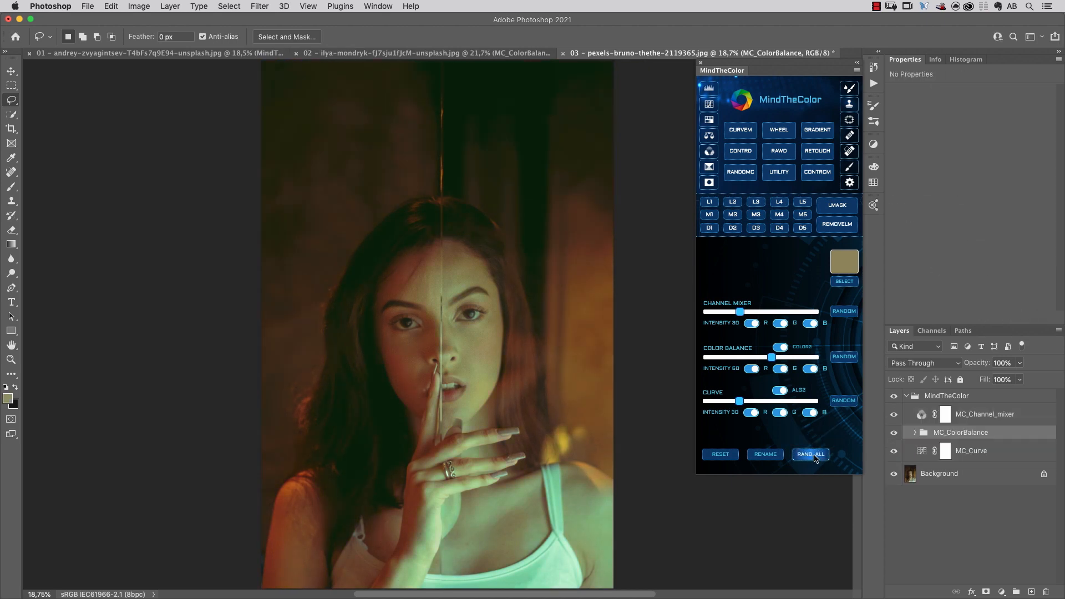
left_click(815, 459)
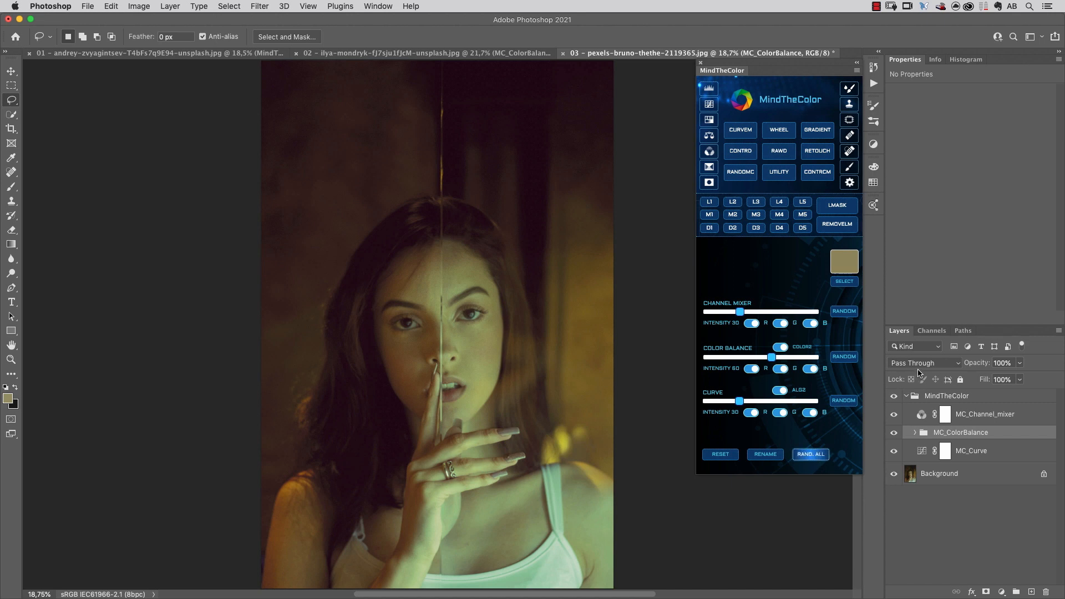
left_click(895, 397)
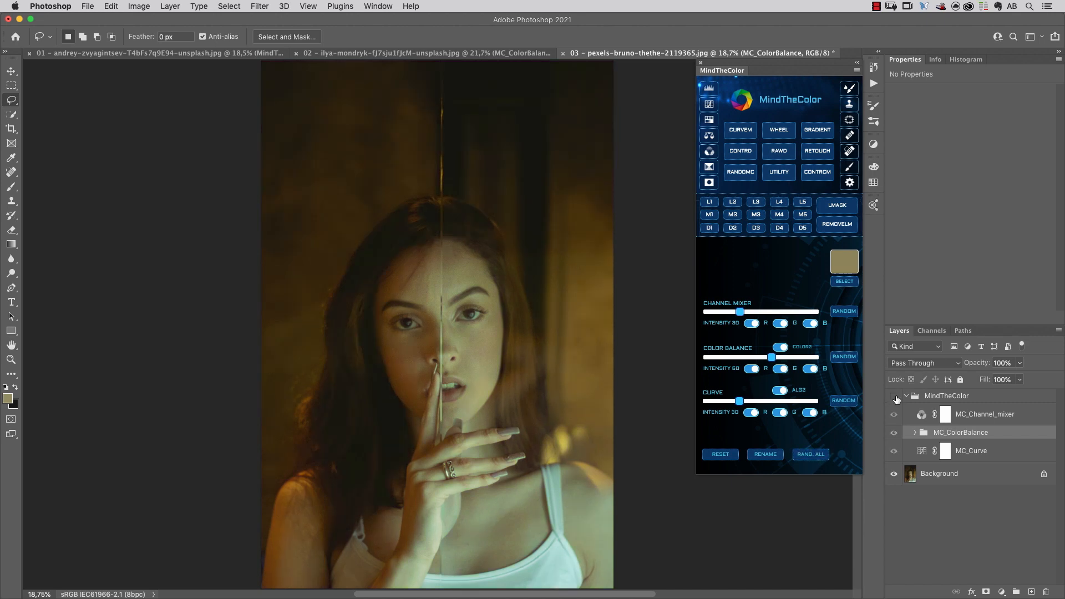
left_click(895, 397)
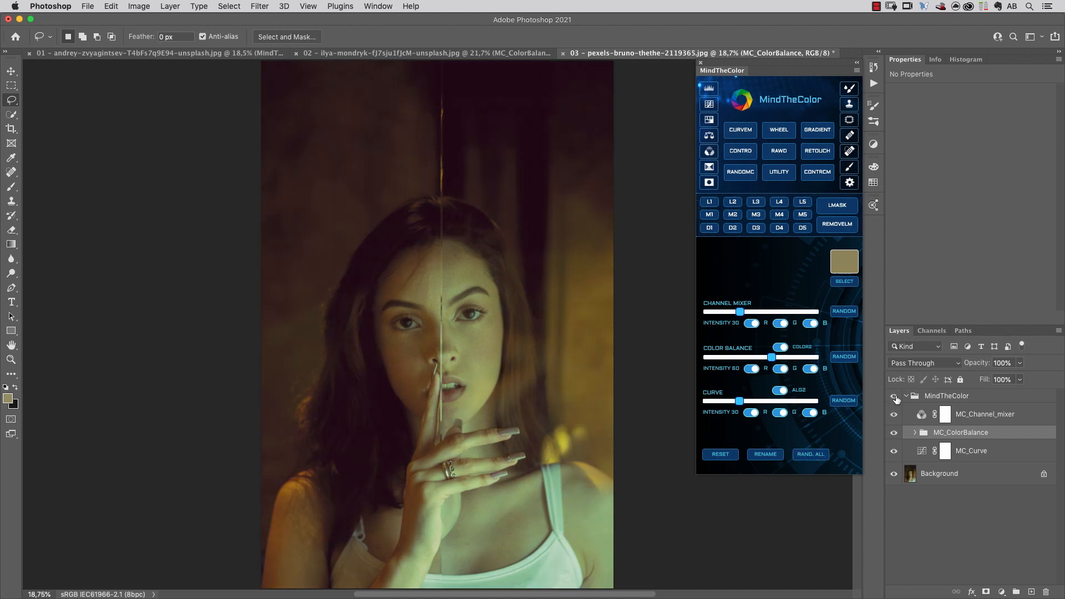
left_click(811, 454)
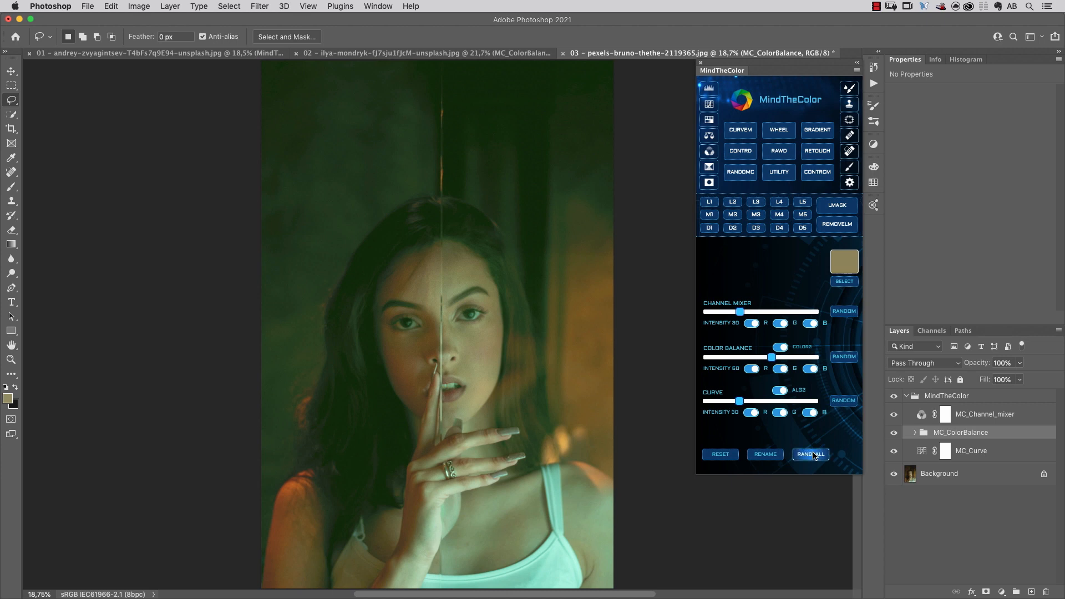
Preview the Channel Mixer and Color Balance effects, and reduce the opacity of the Color Balance shadows layer to 82%.
left_click(894, 415)
left_click(894, 414)
left_click(894, 433)
left_click(894, 432)
left_click(916, 433)
left_click(1002, 500)
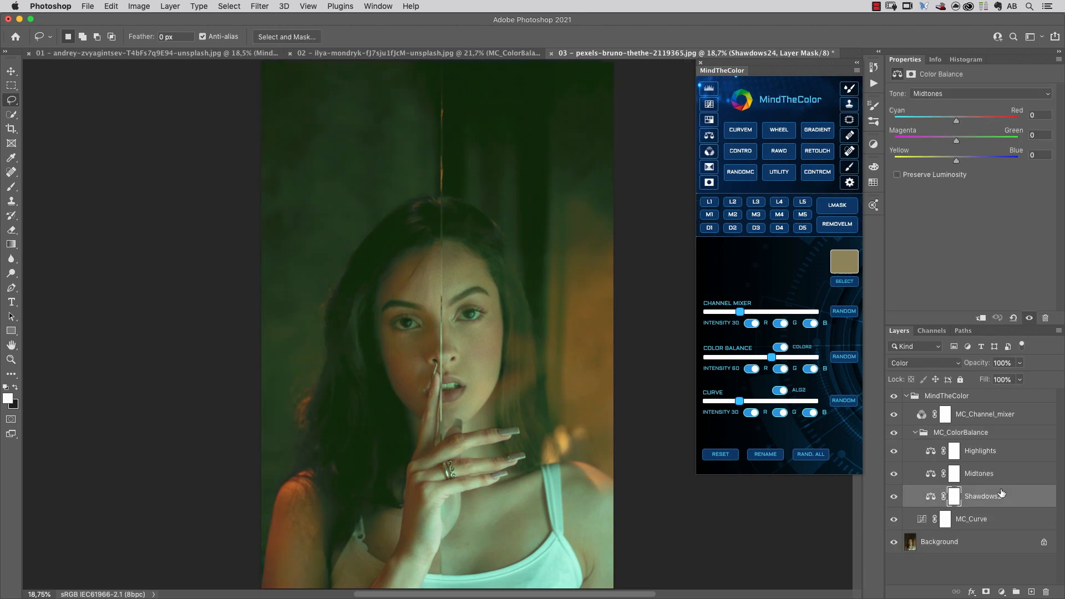
left_click(894, 496)
left_click(894, 497)
left_click_drag(982, 364, 972, 364)
Save the adjusted grade as a full-document history snapshot named "Grade 02 ALL".
left_click(875, 68)
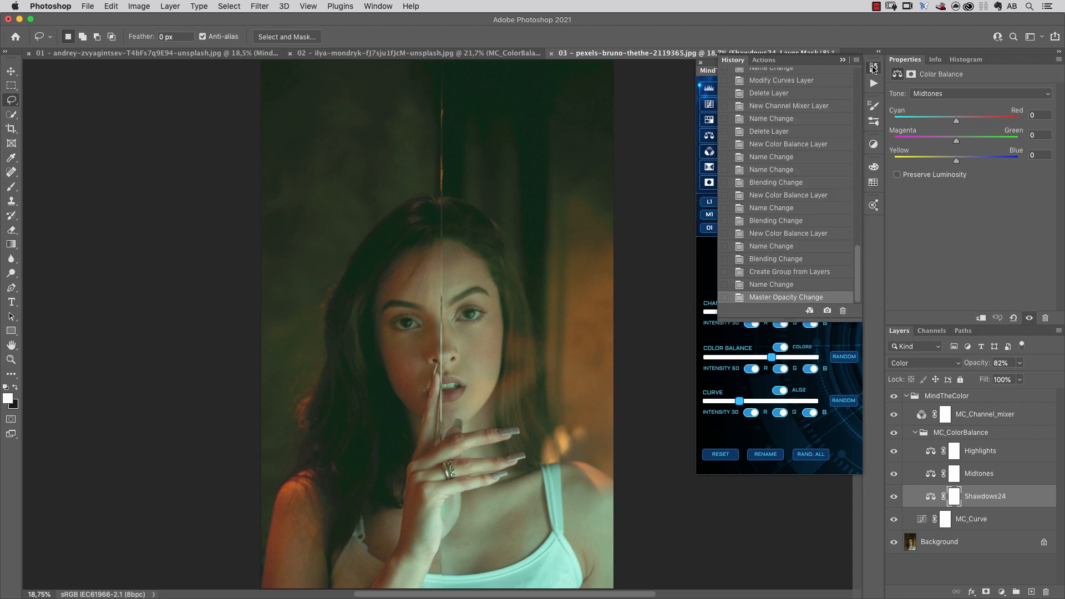
left_click(827, 312)
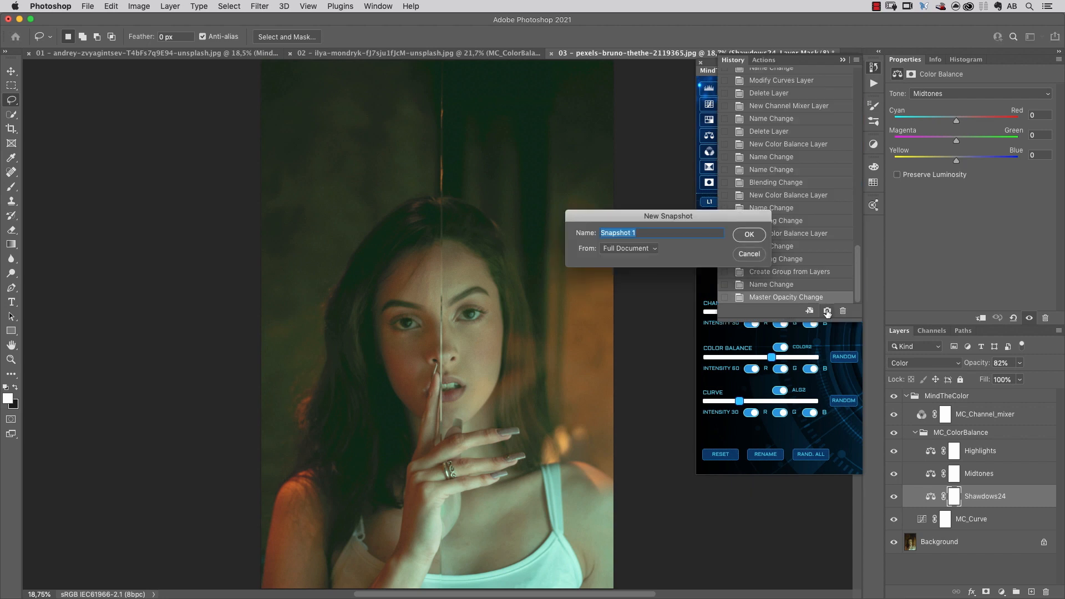
type("Grade 02 ALL")
key("Return")
left_click(842, 60)
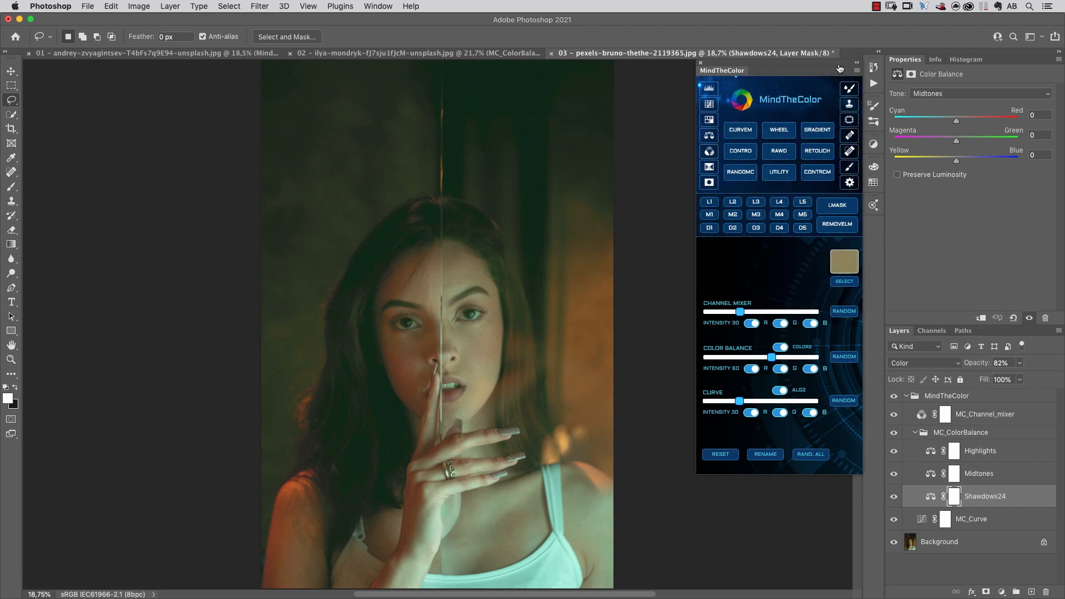
Generate further random grades with all adjustments in the MindTheColor group, and preview the Channel Mixer and Color Balance contributions.
left_click(913, 403)
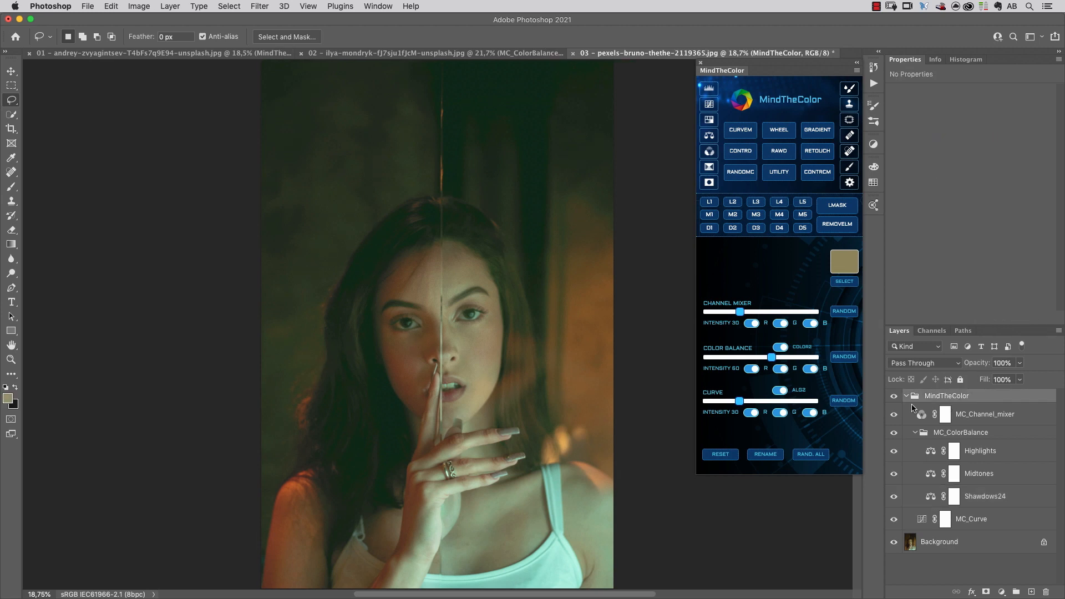
left_click(812, 455)
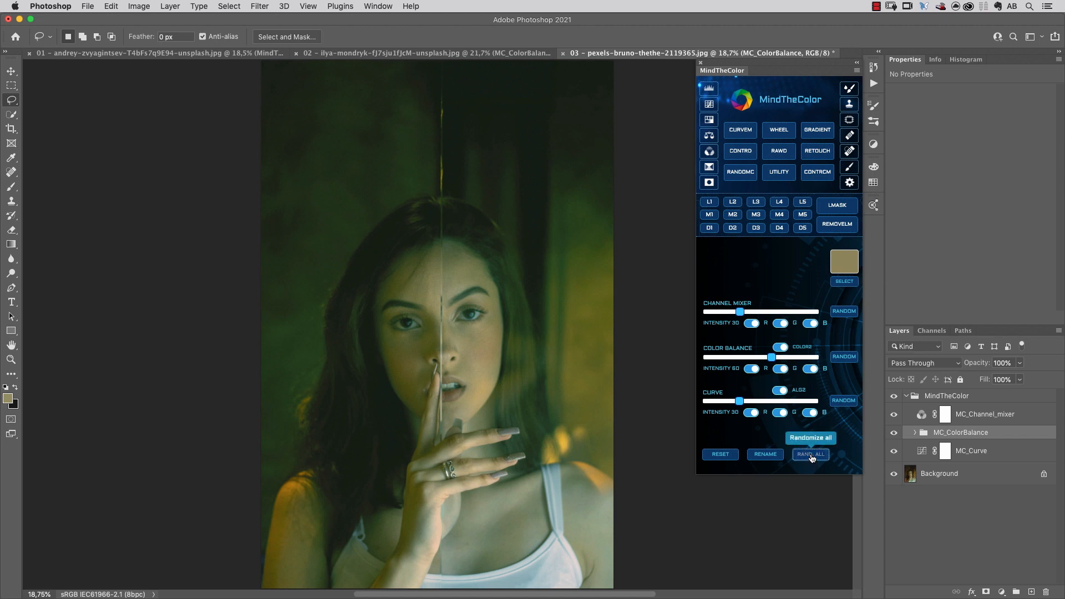
left_click(811, 455)
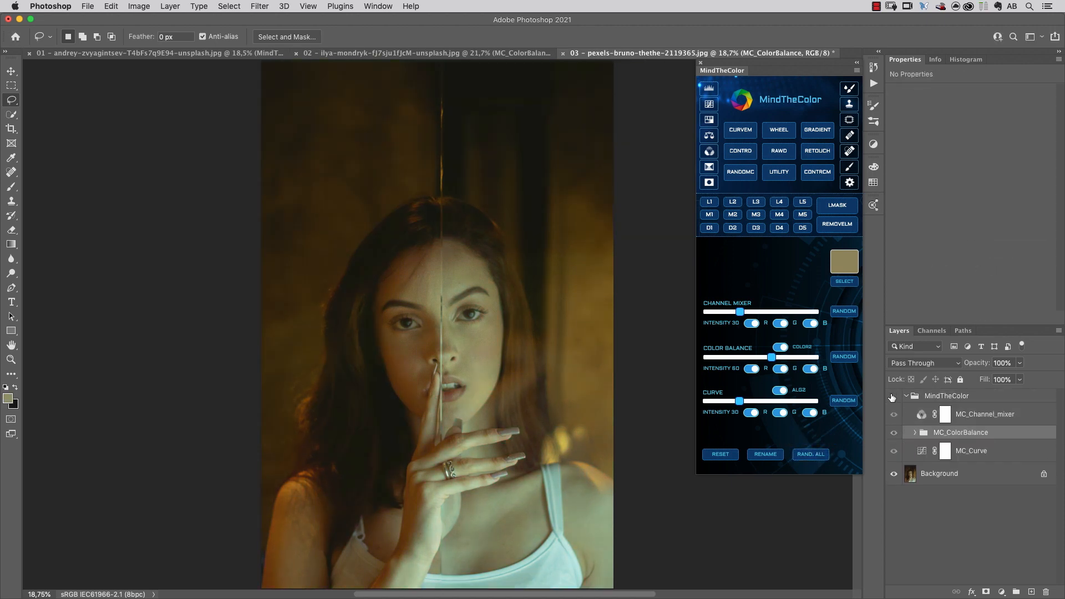
left_click(811, 455)
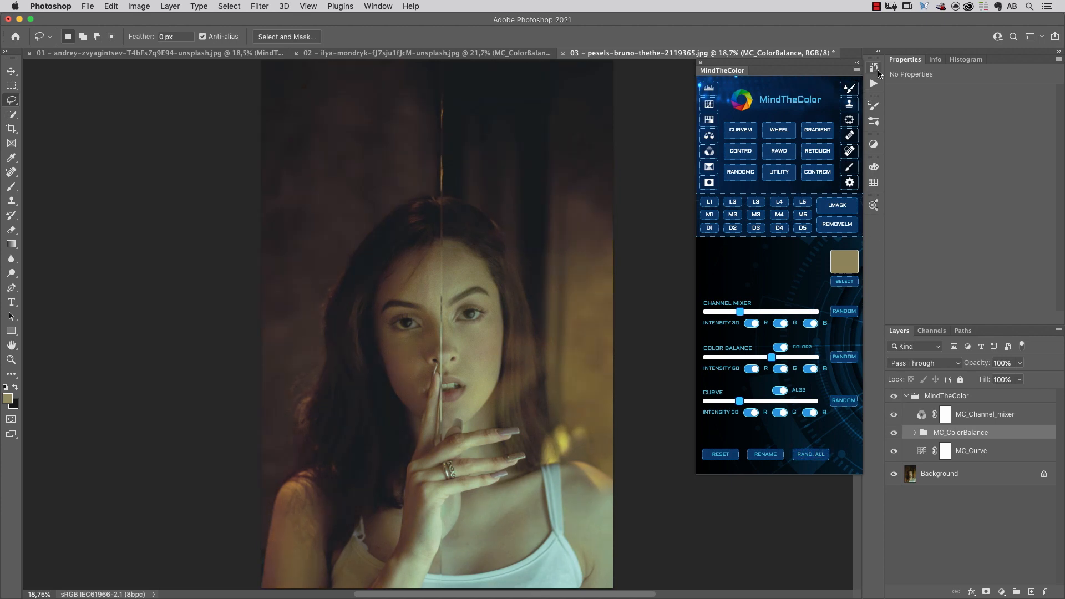
left_click(894, 416)
left_click(895, 434)
Save the current random grade as a full-document history snapshot named "Grade 03 ALL".
left_click(873, 67)
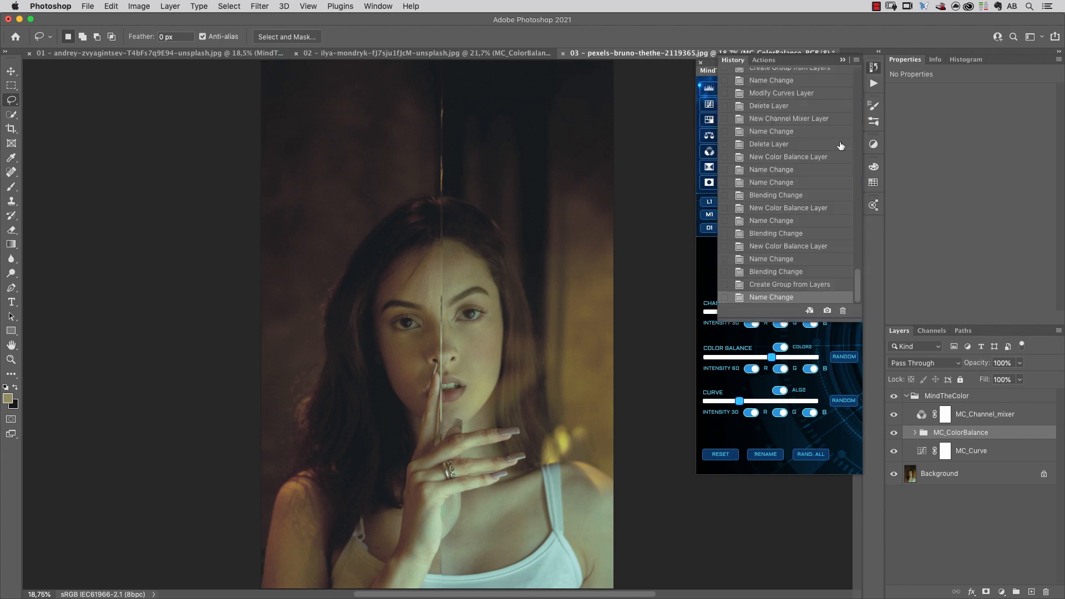
left_click(828, 310)
type("Grade 03 ALL")
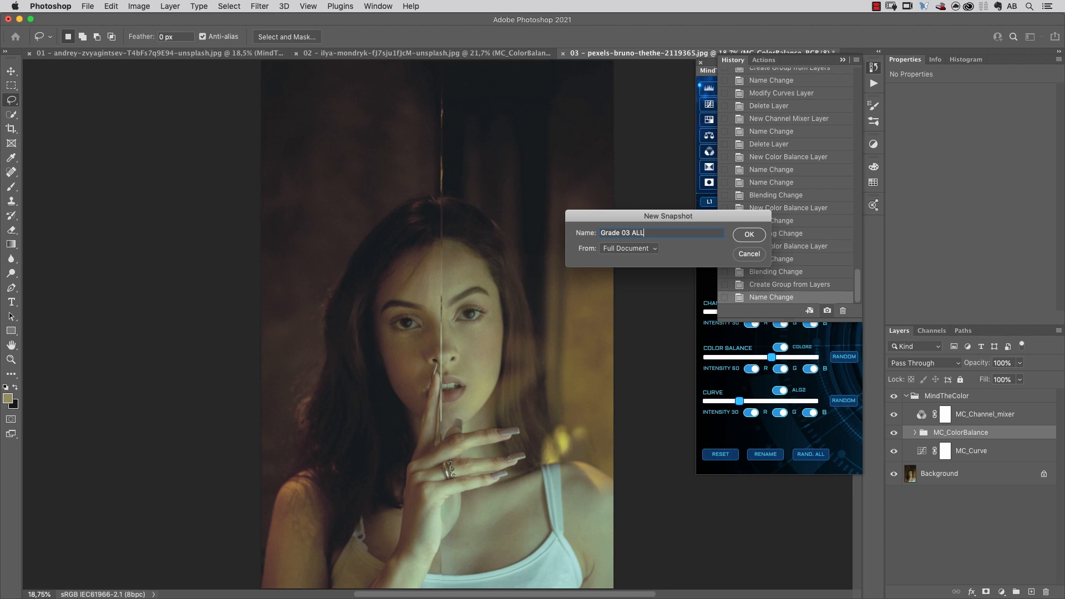
key("Return")
Compare the third portrait's Grade 01 ALL, Grade 02 ALL and Grade 03 ALL snapshots, checking Grade 03 ALL against the ungraded image.
left_click_drag(856, 291, 863, 62)
left_click(801, 97)
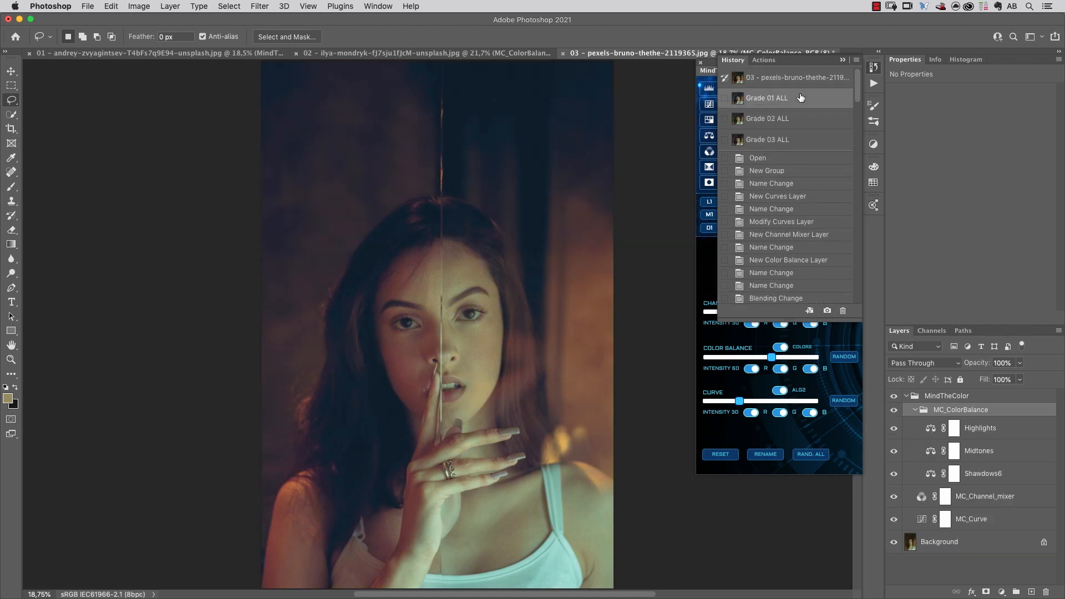
left_click(801, 118)
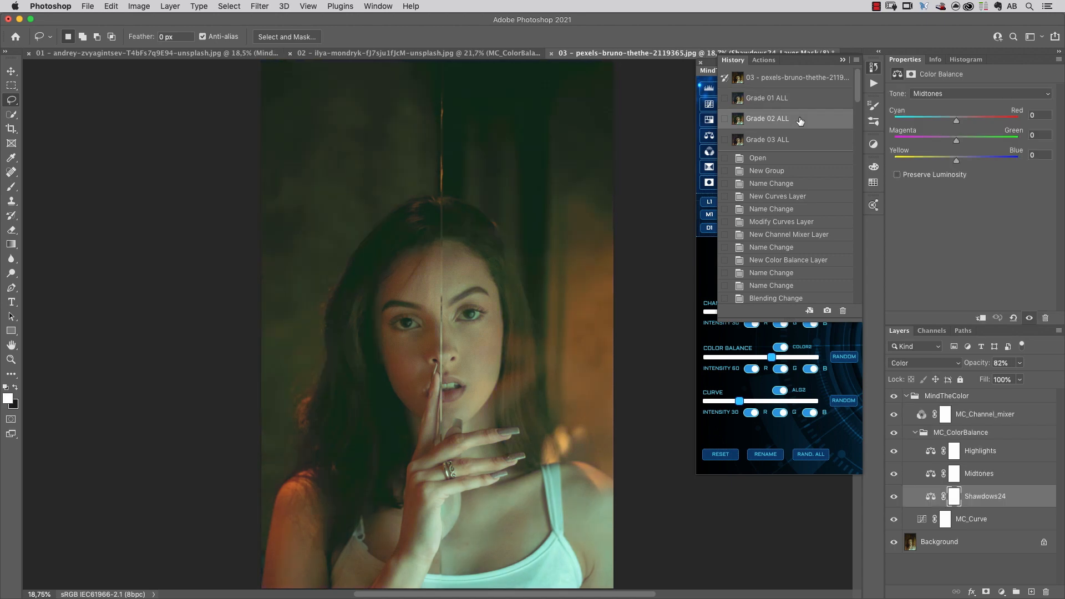
left_click(803, 140)
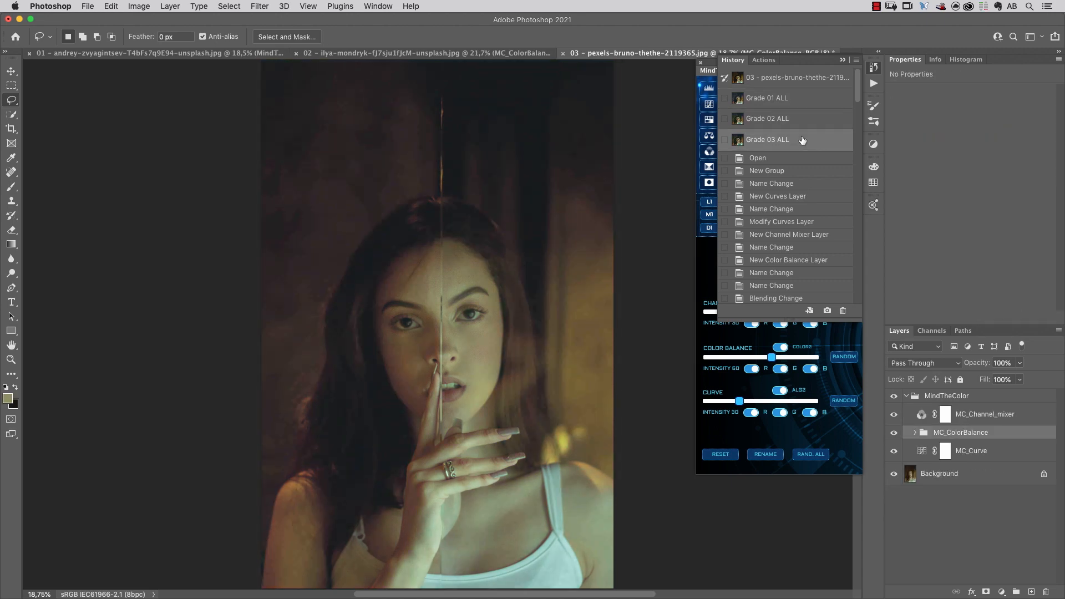
left_click(894, 396)
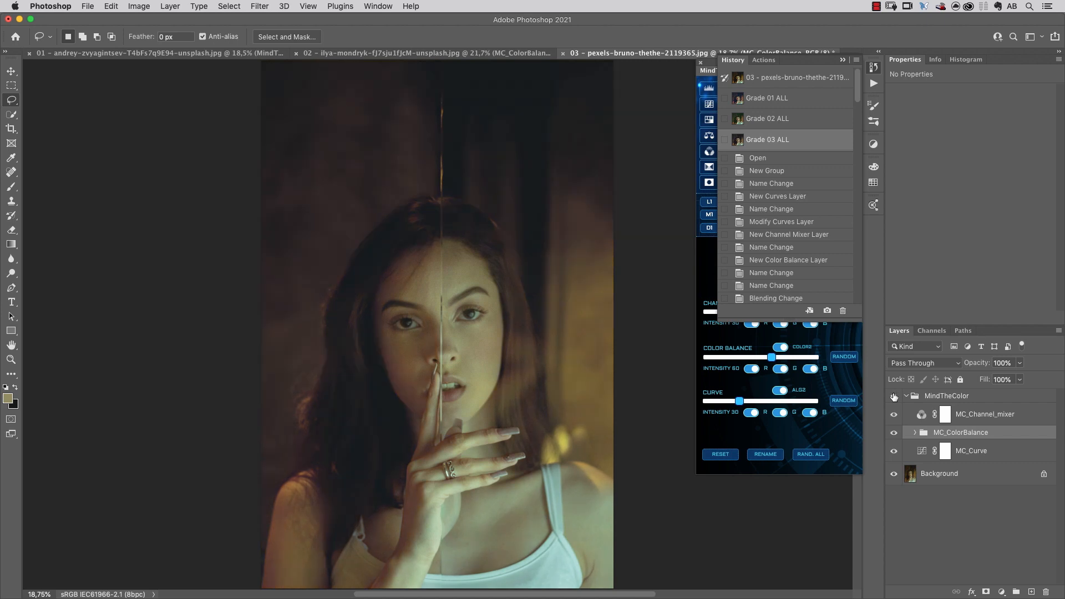